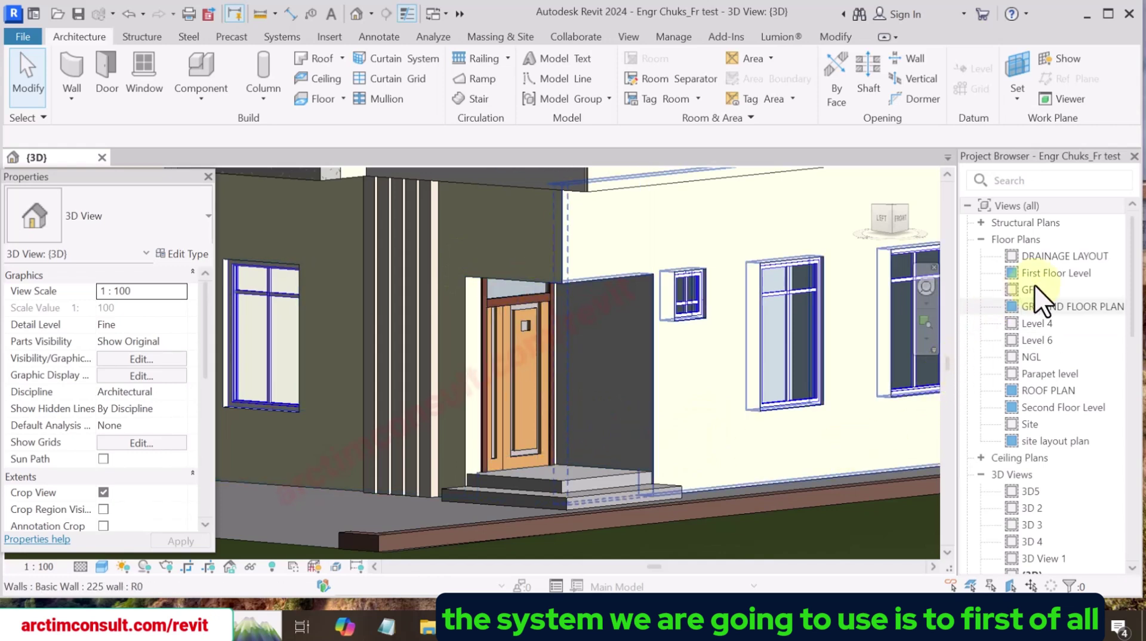
# On the GROUND FLOOR PLAN, create an in-place model in the Casework category, keeping the name Casework 15.
pyautogui.click(1043, 304)
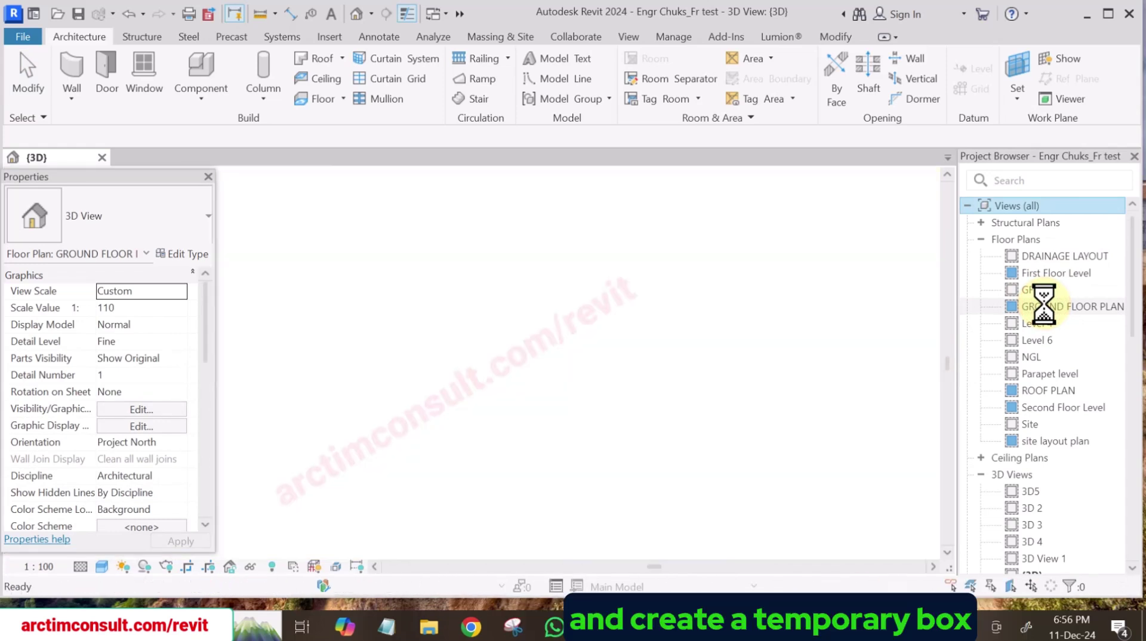
pyautogui.scroll(10, 382, 335)
pyautogui.moveTo(645, 397); pyautogui.dragTo(295, 335, button='middle')
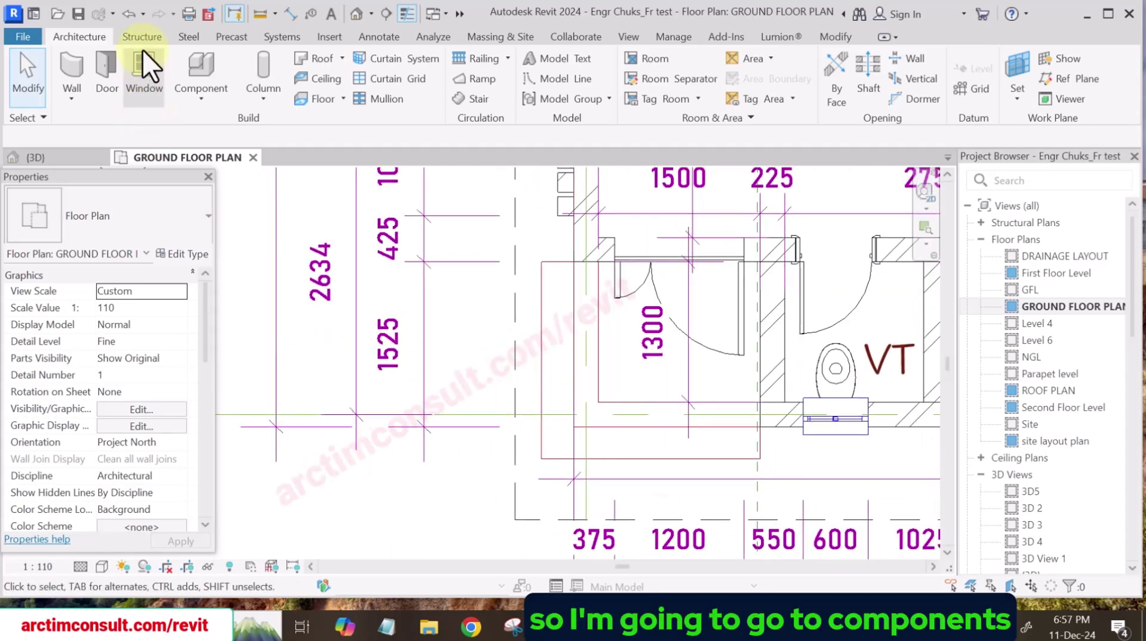
pyautogui.click(202, 96)
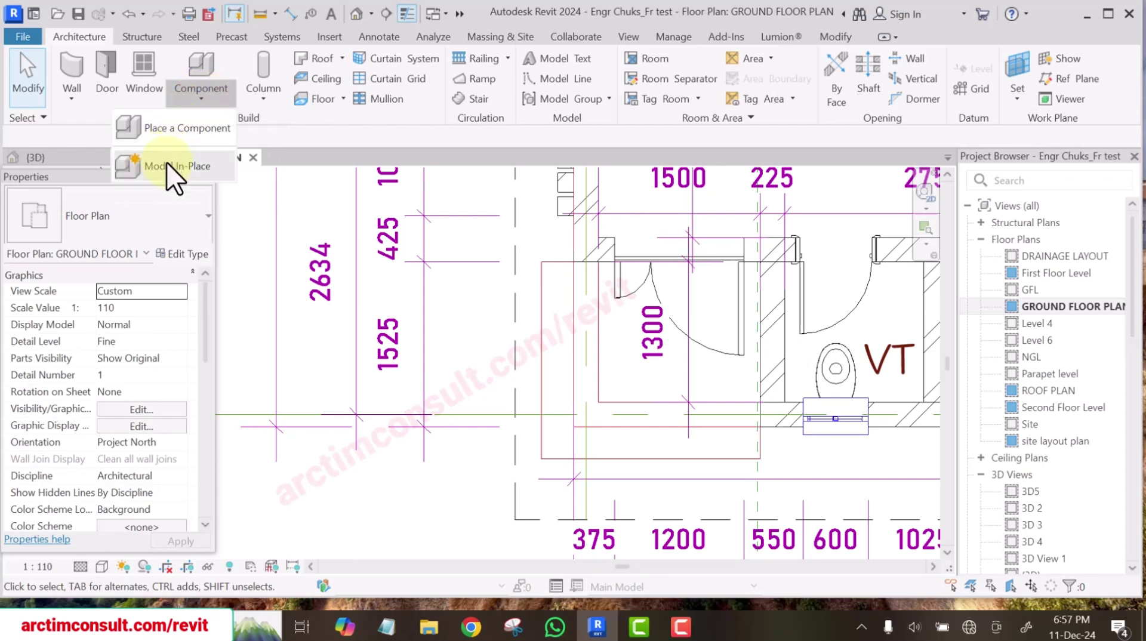
pyautogui.click(162, 173)
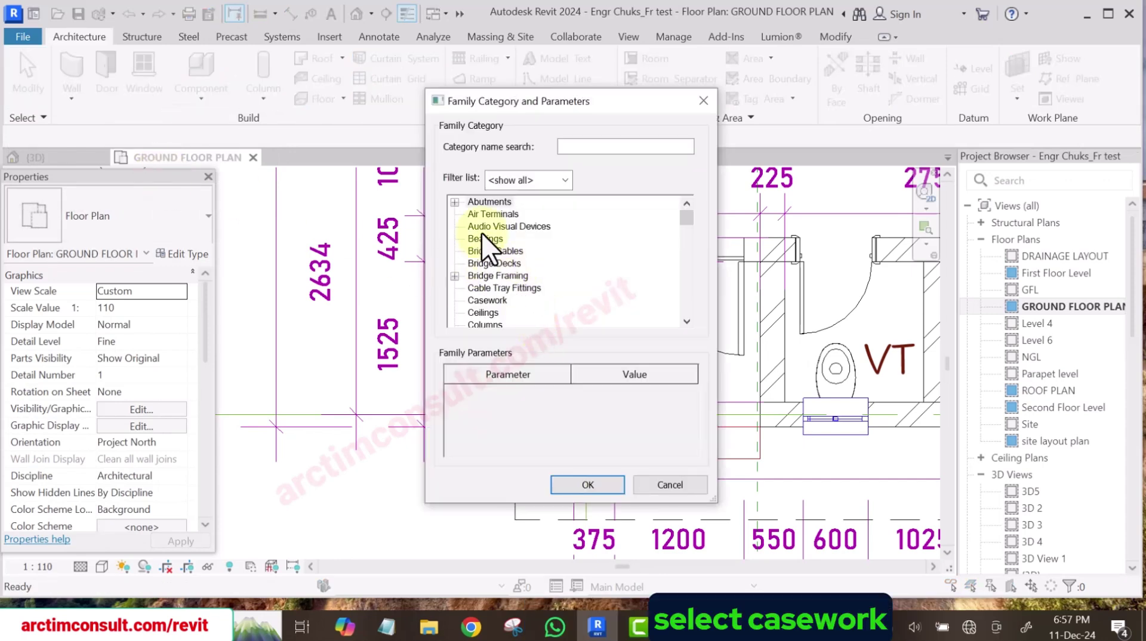
pyautogui.click(480, 300)
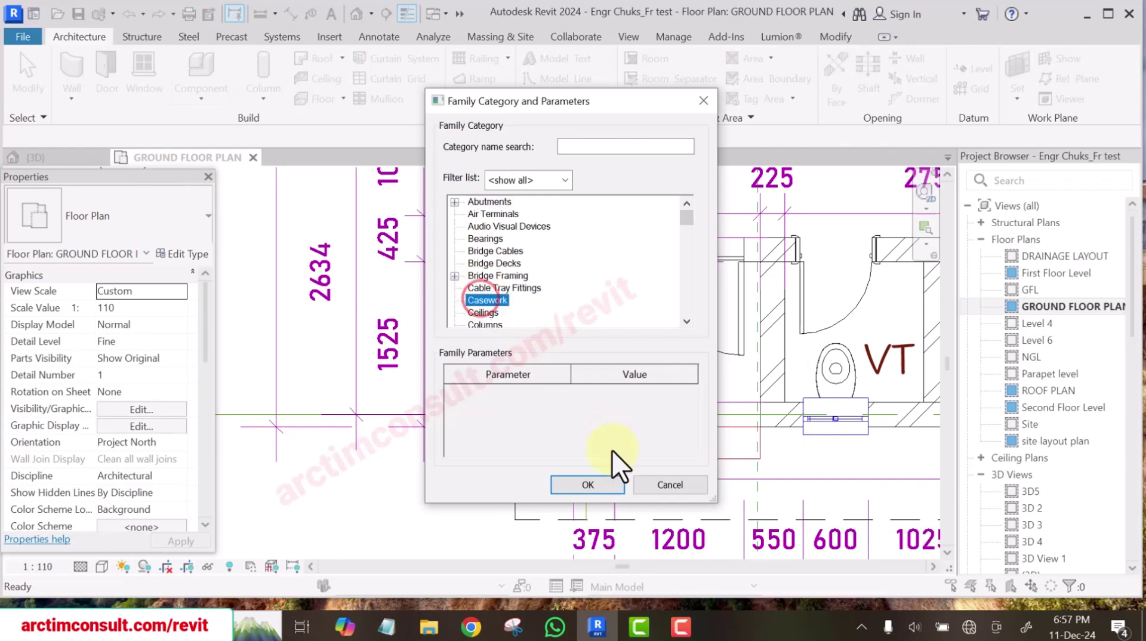
pyautogui.click(588, 483)
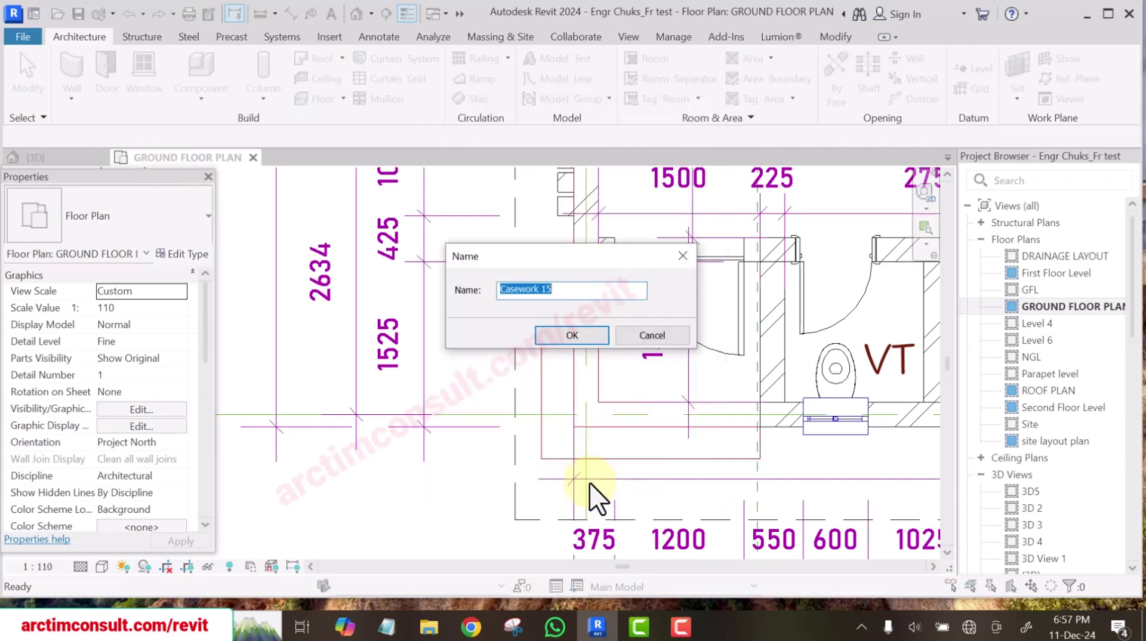
pyautogui.click(554, 336)
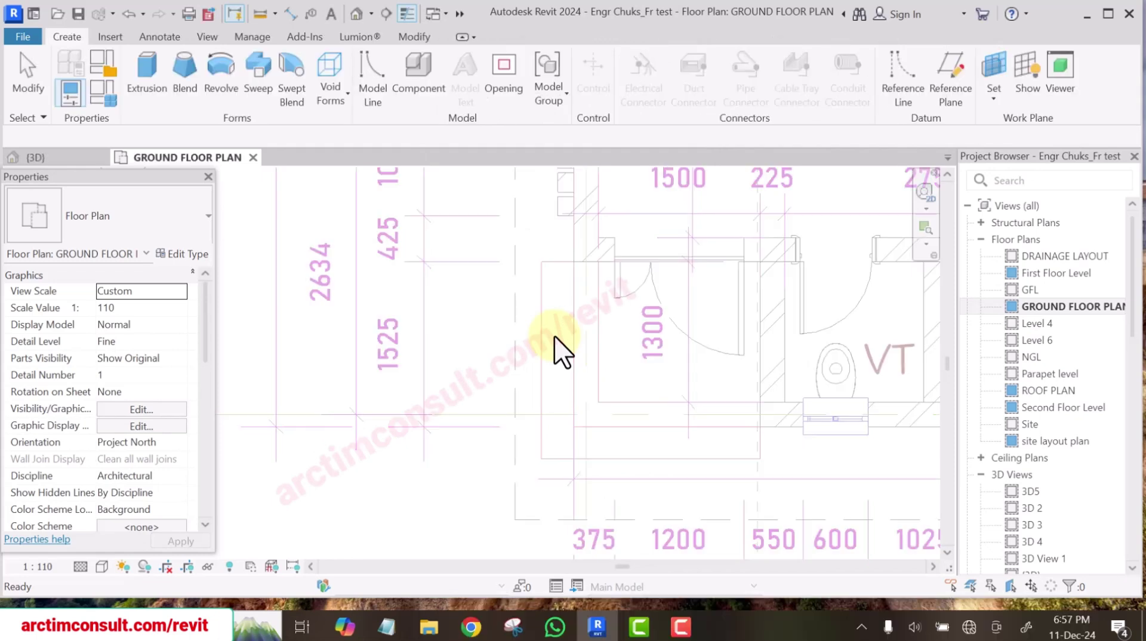
# Sketch a rectangle from the grid line across the entrance as a 1500-deep extrusion and finish the sketch.
pyautogui.click(145, 66)
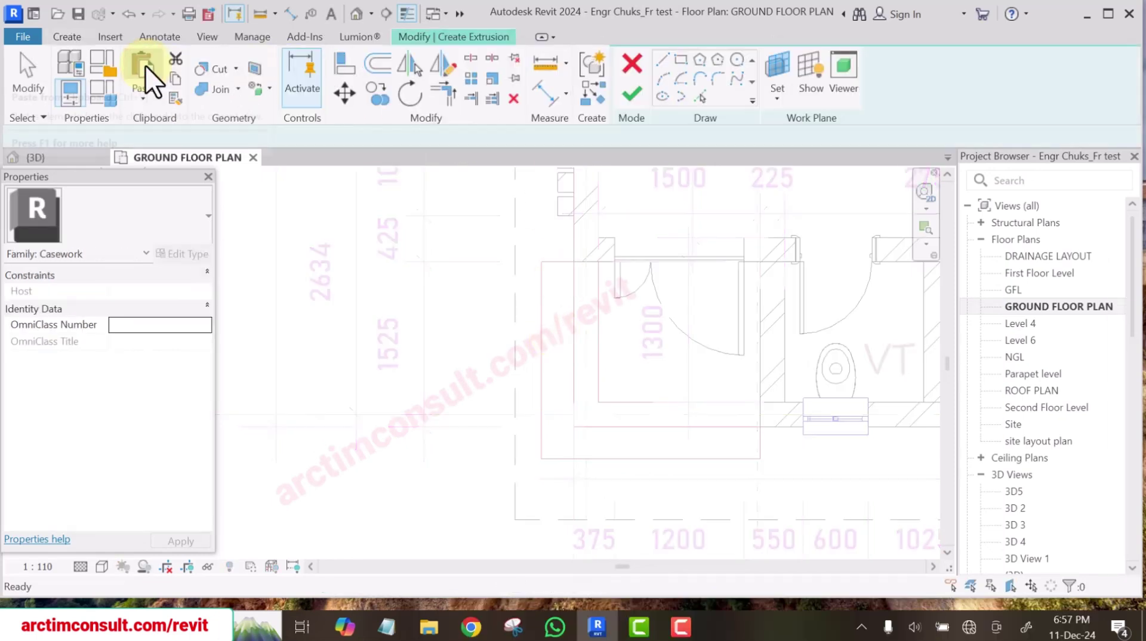
pyautogui.click(682, 60)
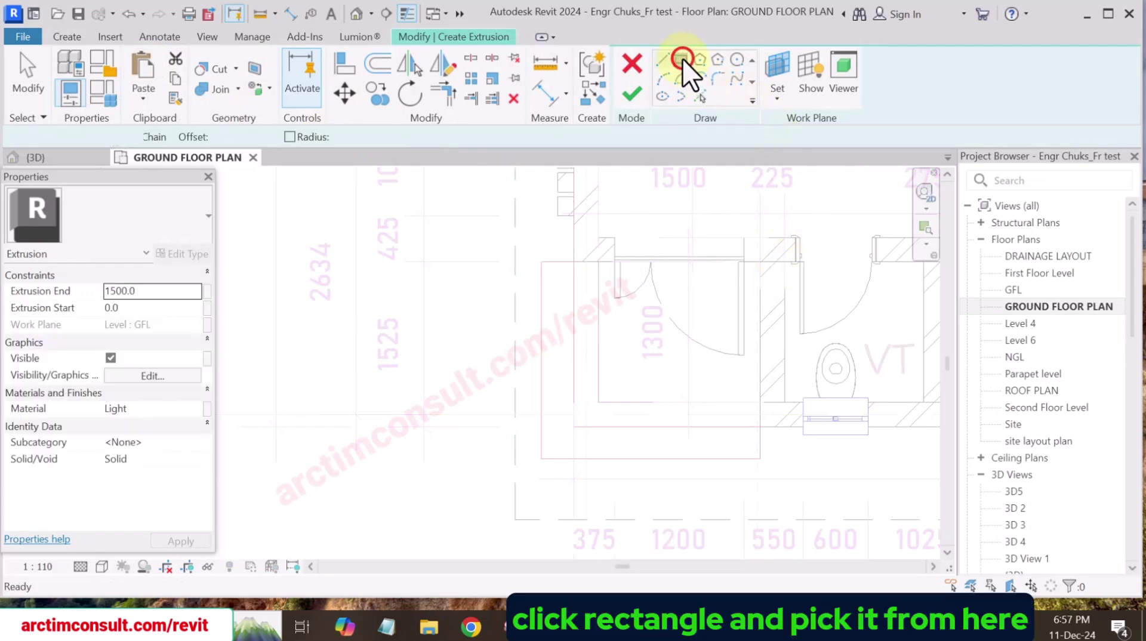
pyautogui.click(573, 261)
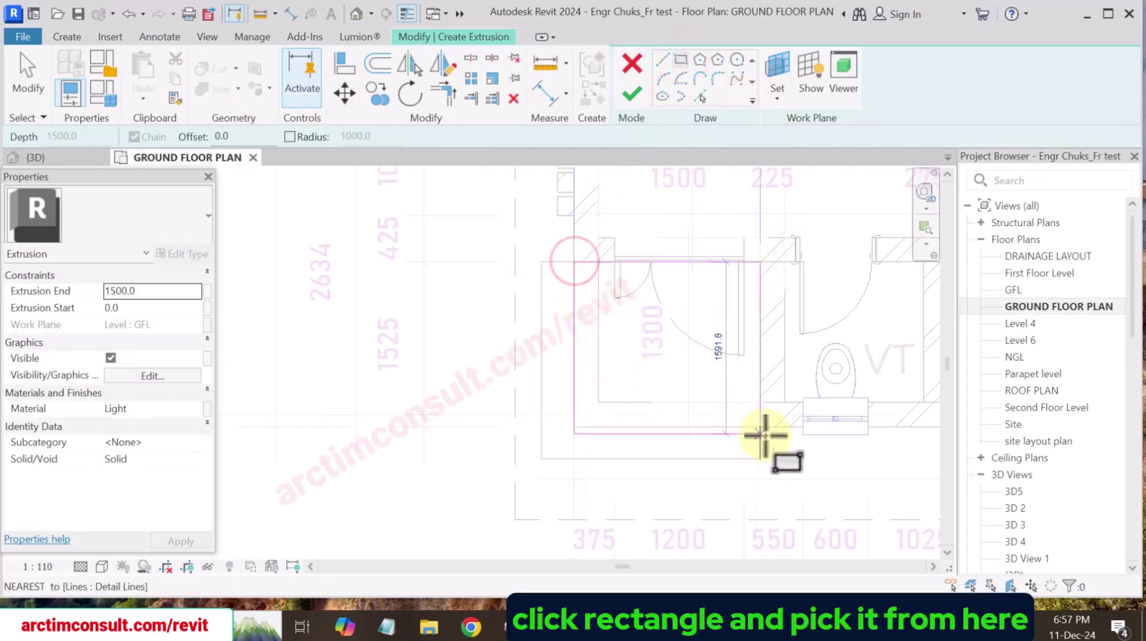
pyautogui.scroll(3, 775, 397)
pyautogui.scroll(1, 779, 397)
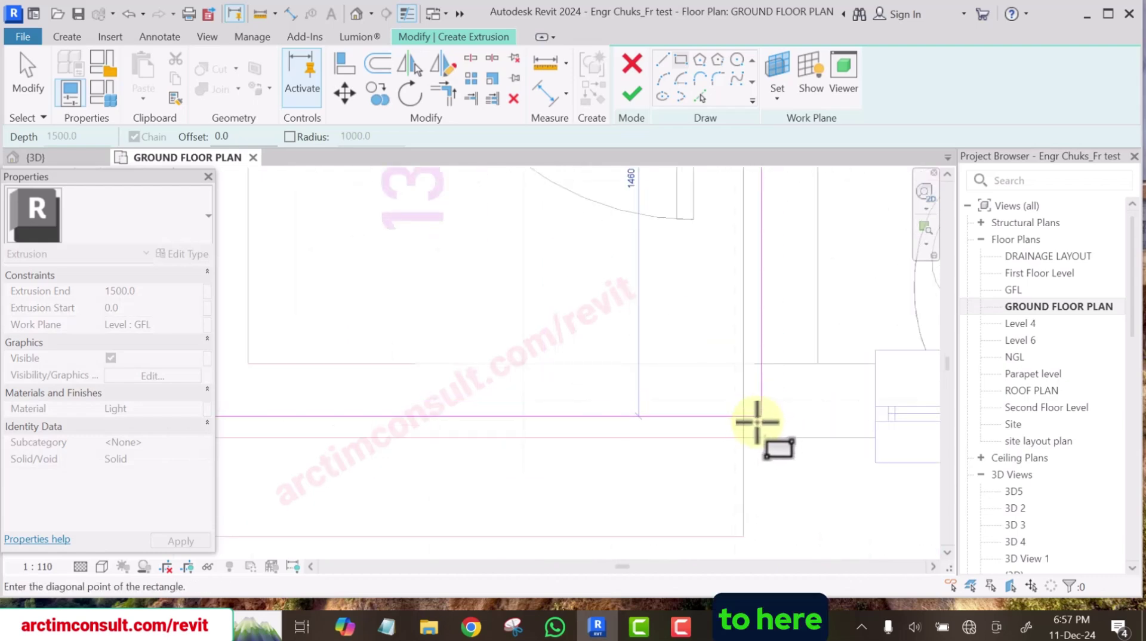
pyautogui.click(744, 439)
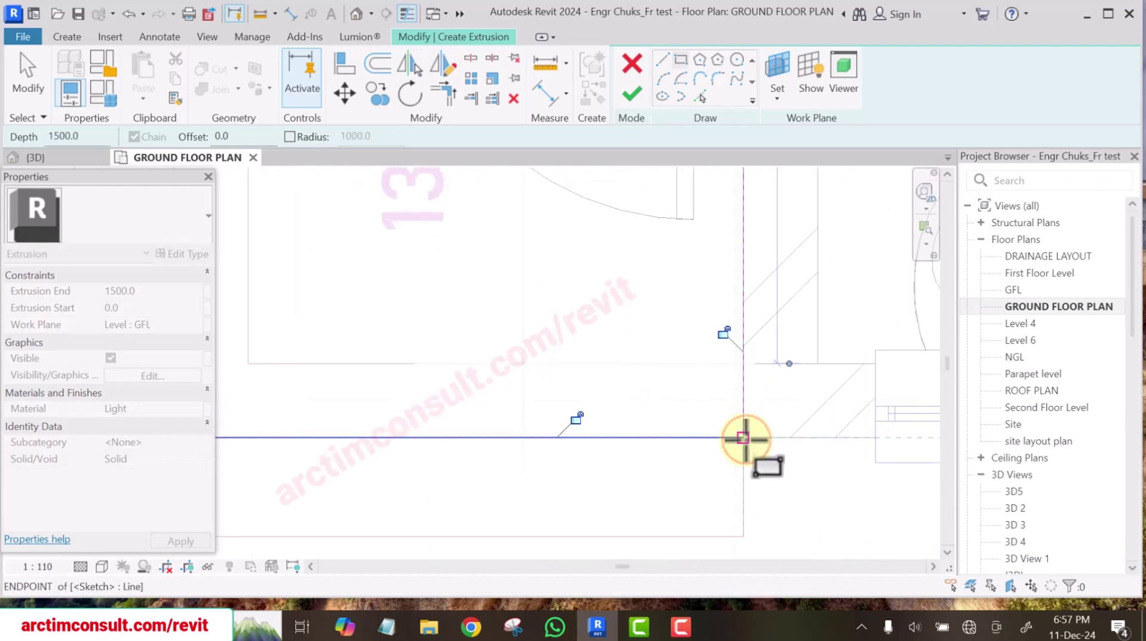
pyautogui.scroll(-3, 744, 438)
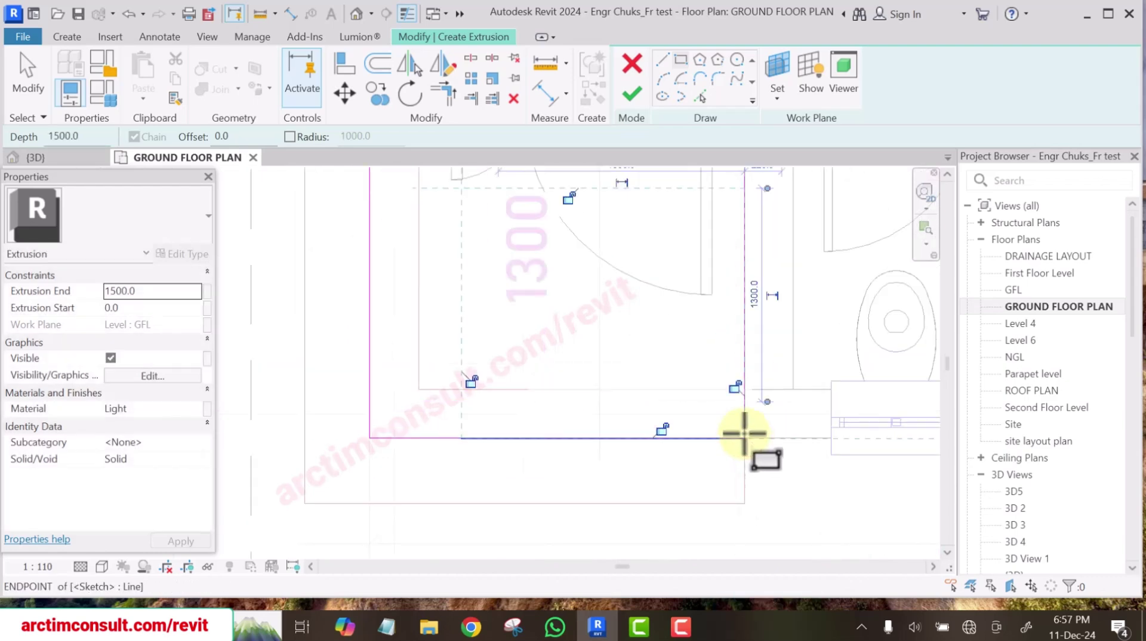
pyautogui.click(630, 97)
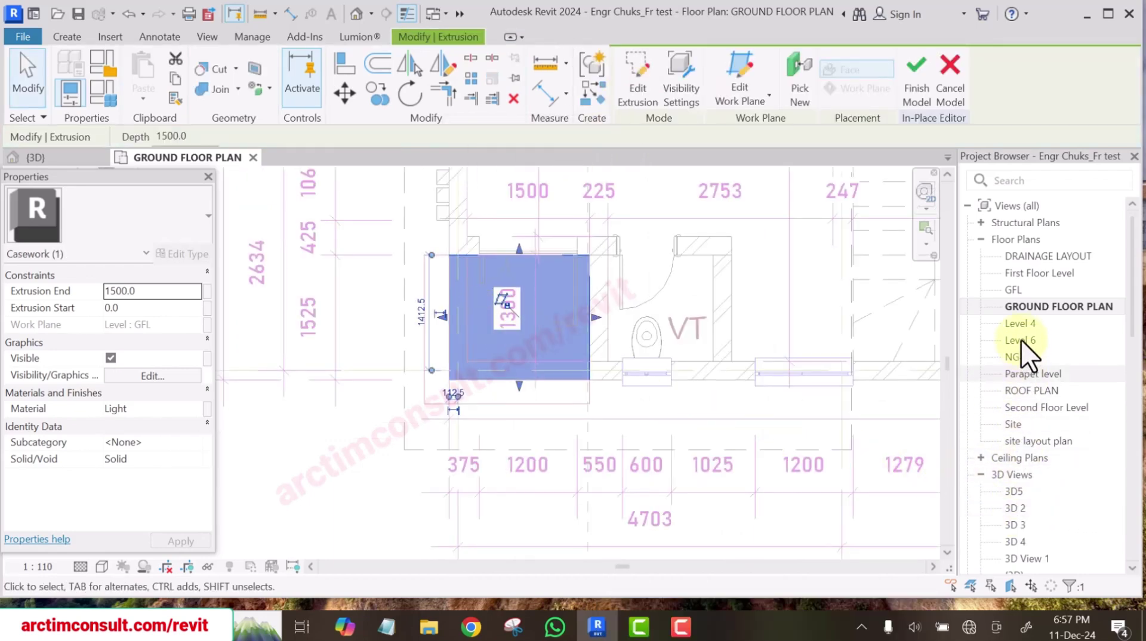
# In the Approach View, drag the extrusion's top to the wall line and bottom to -300, spanning -300 to 2400.
pyautogui.scroll(-7, 1021, 305)
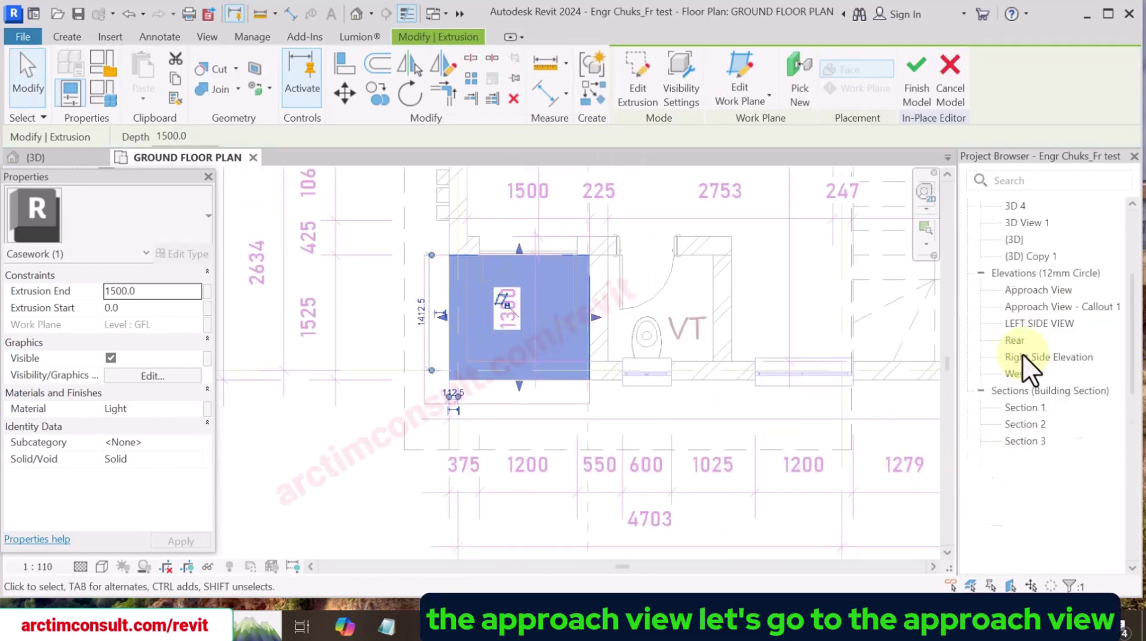
pyautogui.doubleClick(1031, 293)
pyautogui.moveTo(523, 332); pyautogui.dragTo(529, 293)
pyautogui.moveTo(521, 471); pyautogui.dragTo(520, 493)
pyautogui.scroll(5, 573, 312)
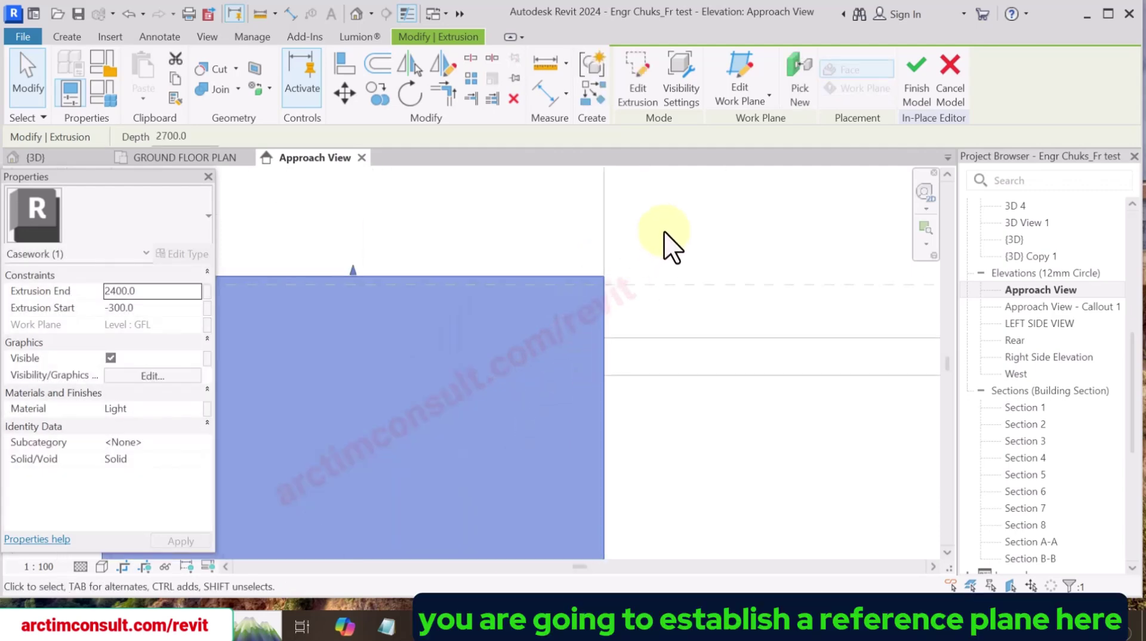
pyautogui.click(668, 229)
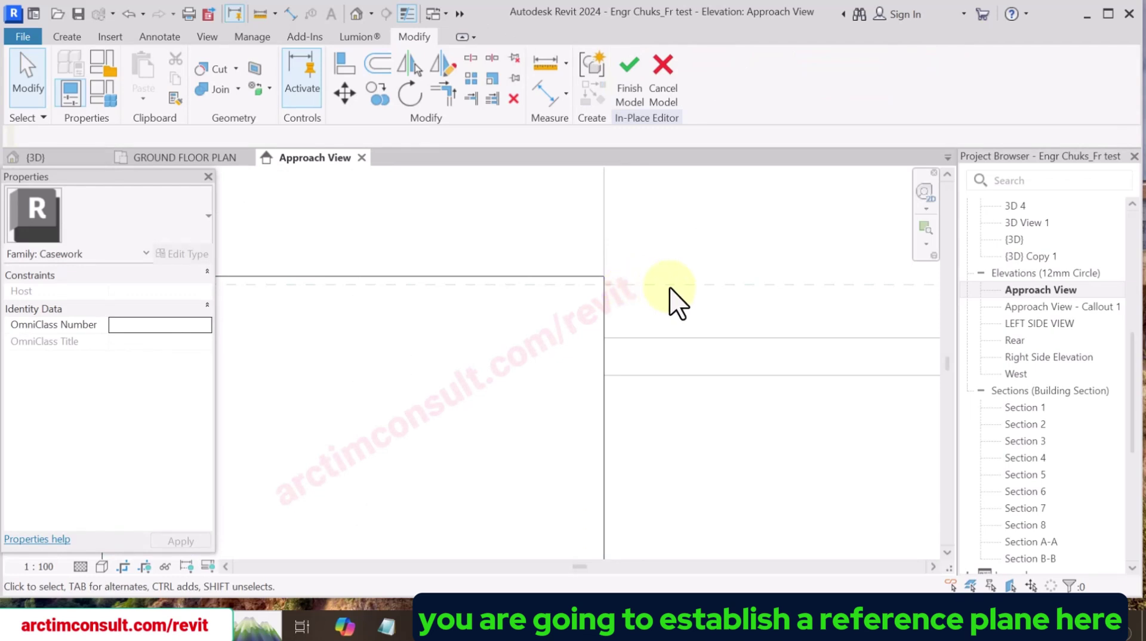
pyautogui.click(540, 90)
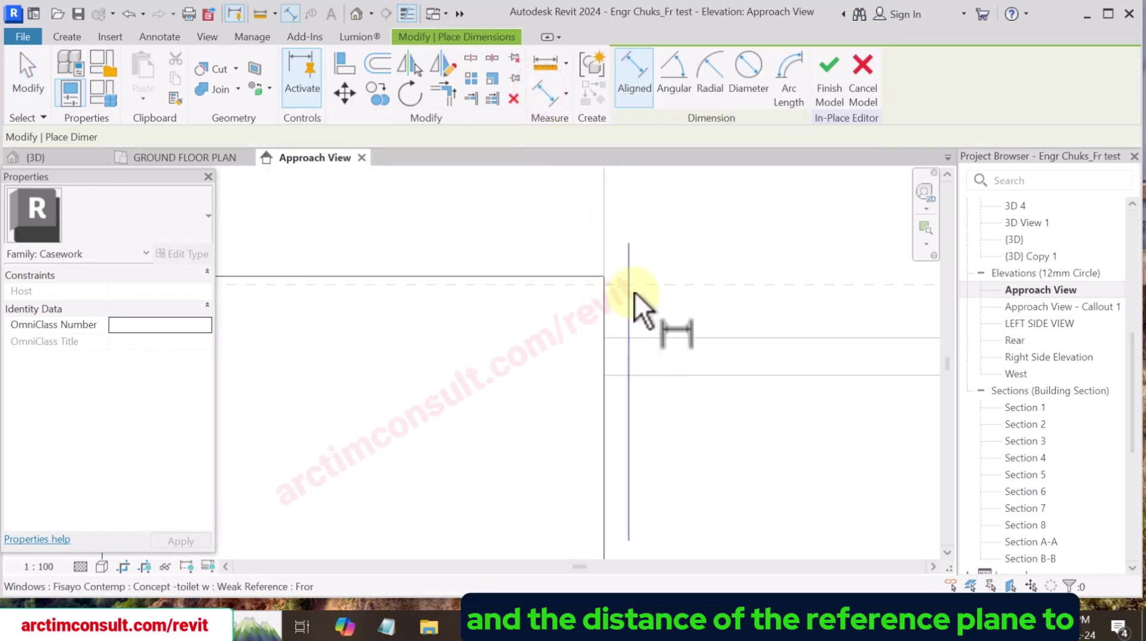
pyautogui.click(666, 282)
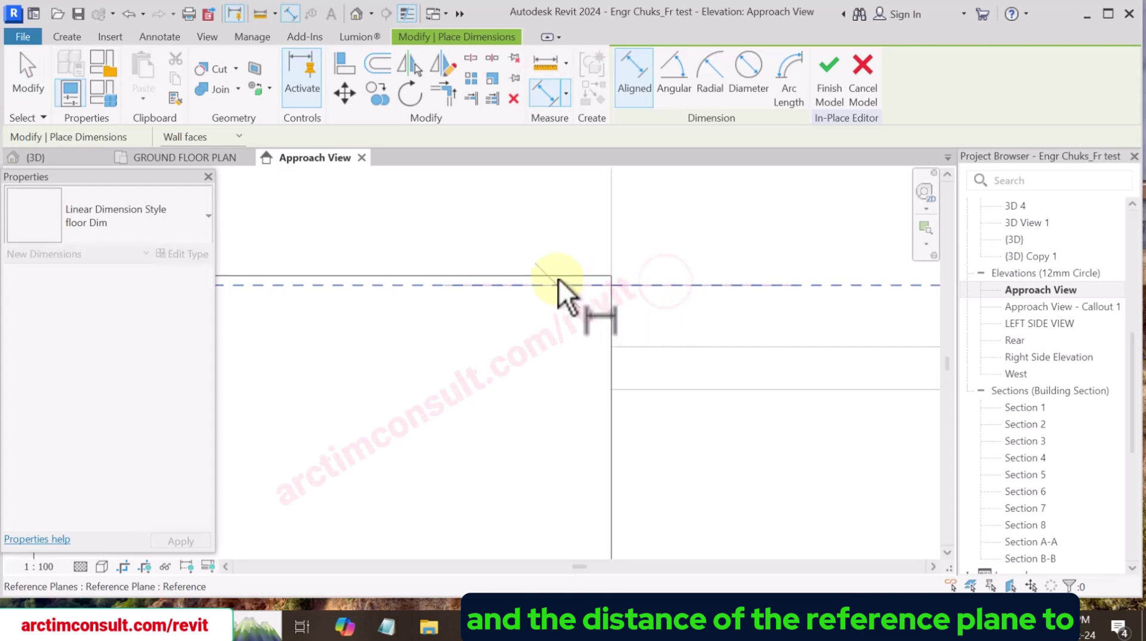
pyautogui.scroll(5, 559, 277)
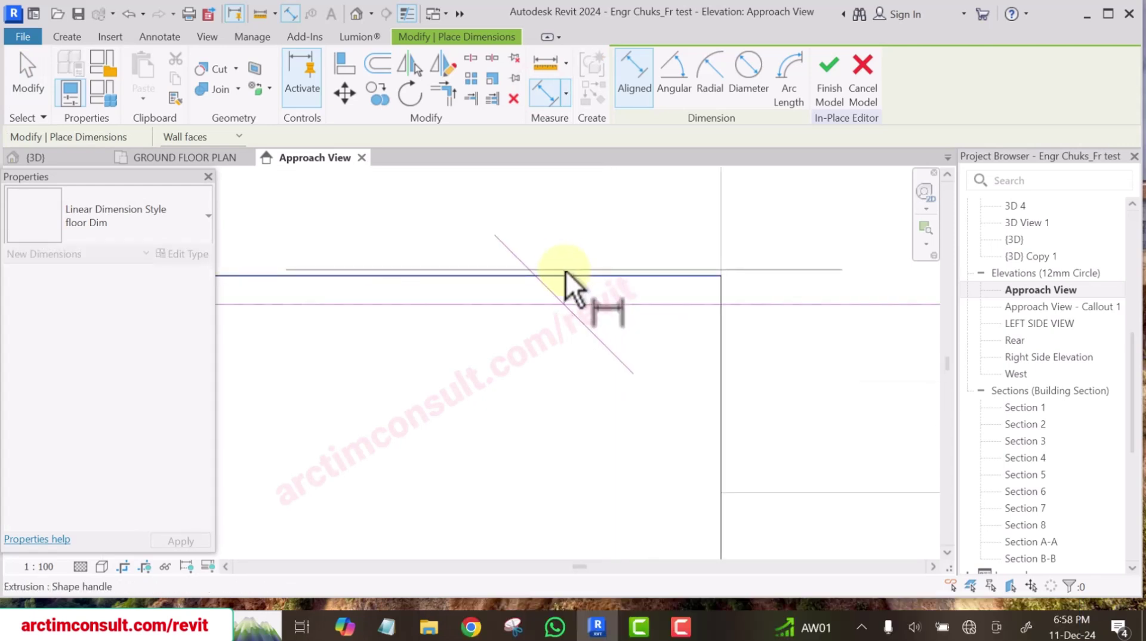
pyautogui.click(565, 271)
pyautogui.scroll(-5, 566, 272)
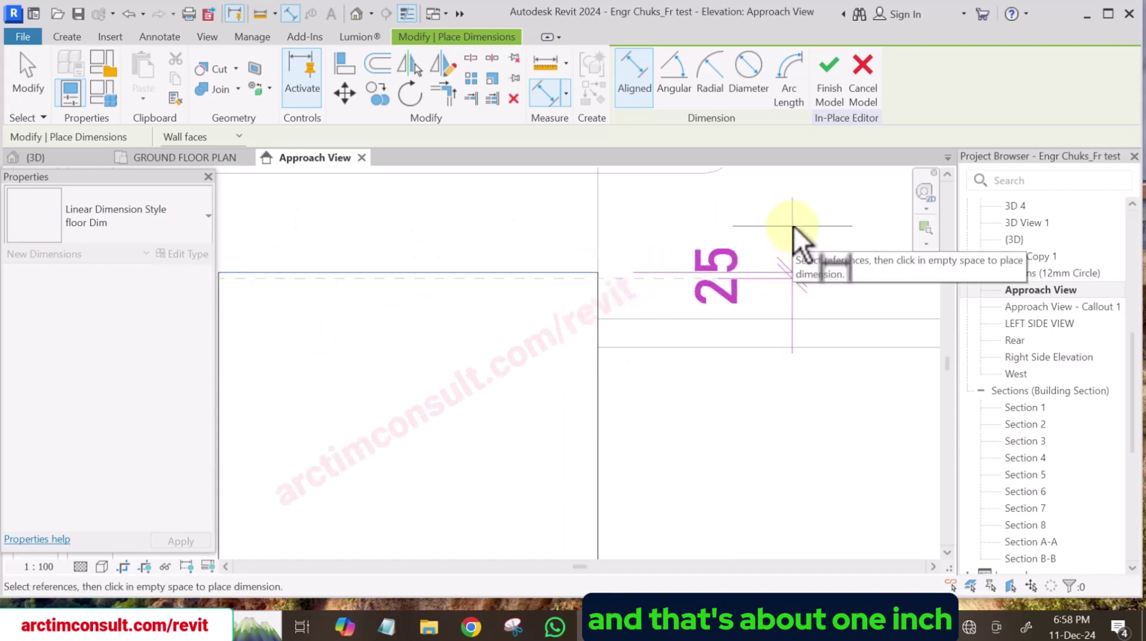
pyautogui.press('Escape')
pyautogui.press('Escape')
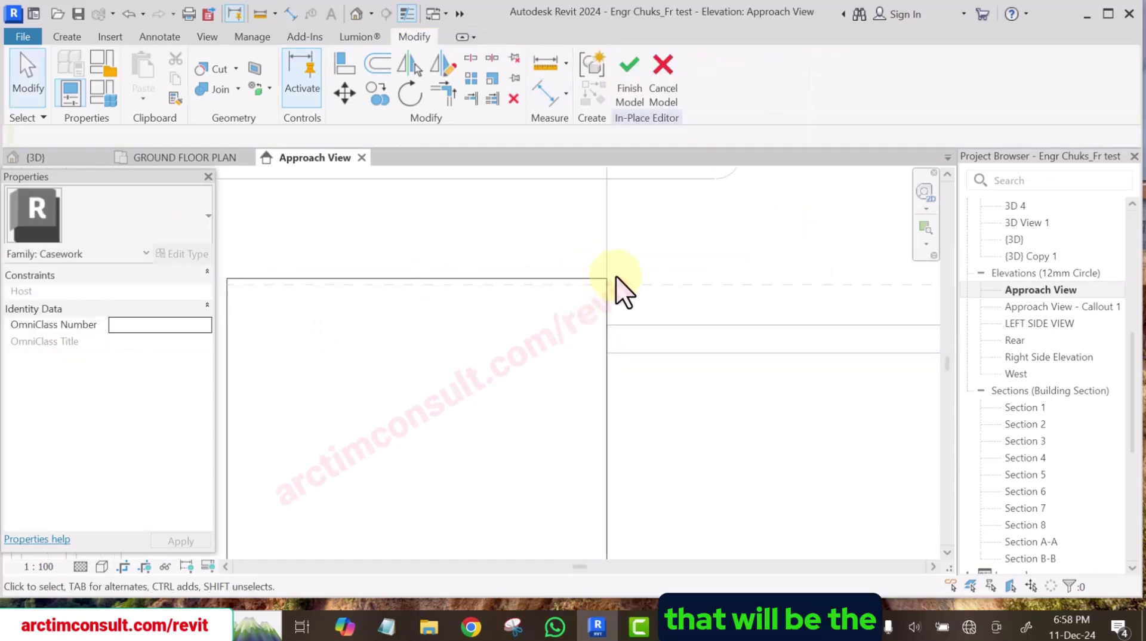
pyautogui.scroll(-4, 619, 298)
pyautogui.scroll(3, 618, 345)
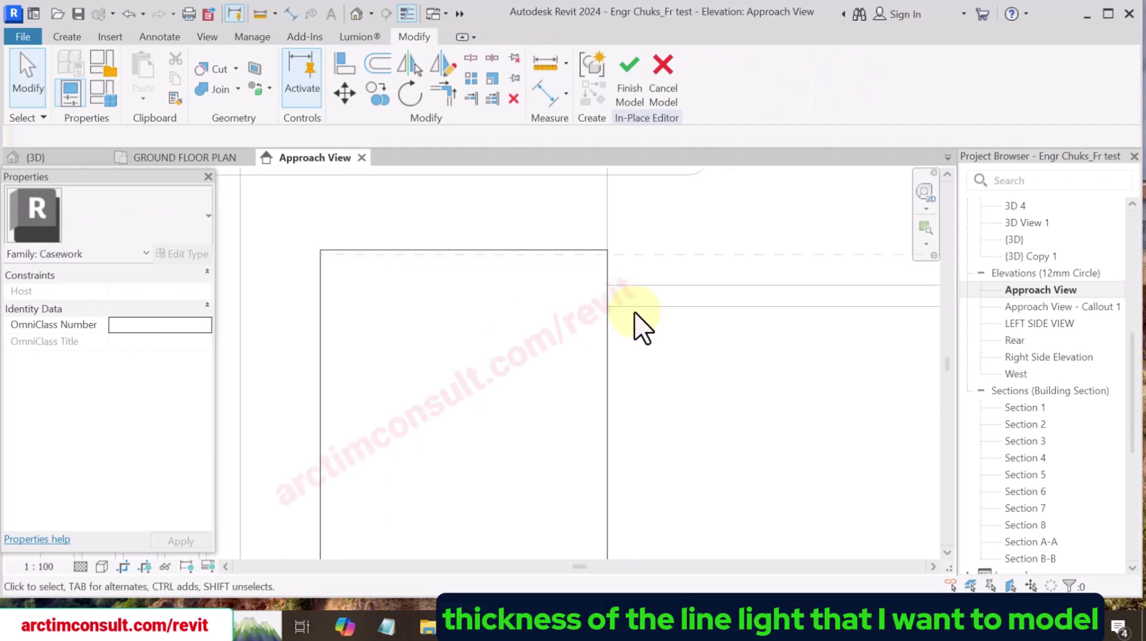
pyautogui.scroll(-4, 678, 266)
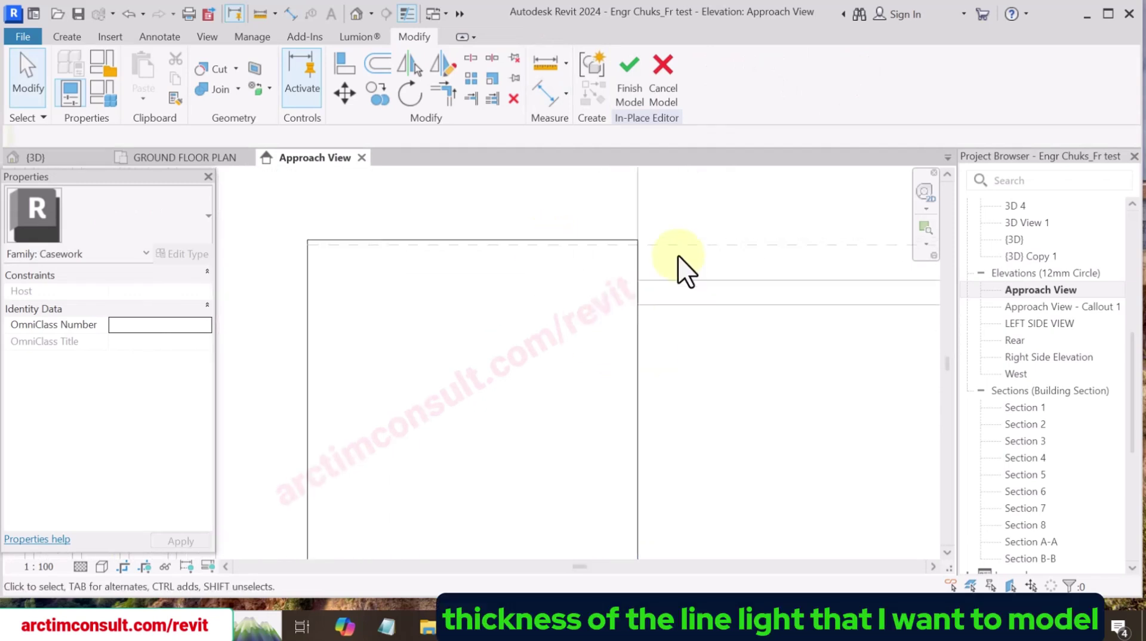
pyautogui.scroll(4, 598, 271)
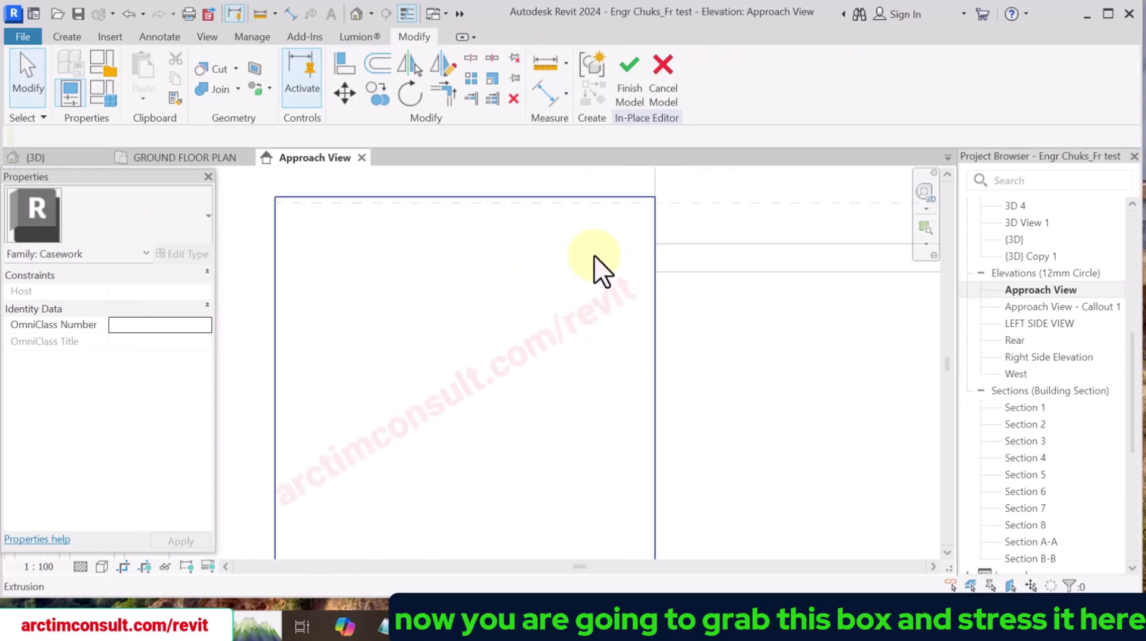
pyautogui.click(530, 249)
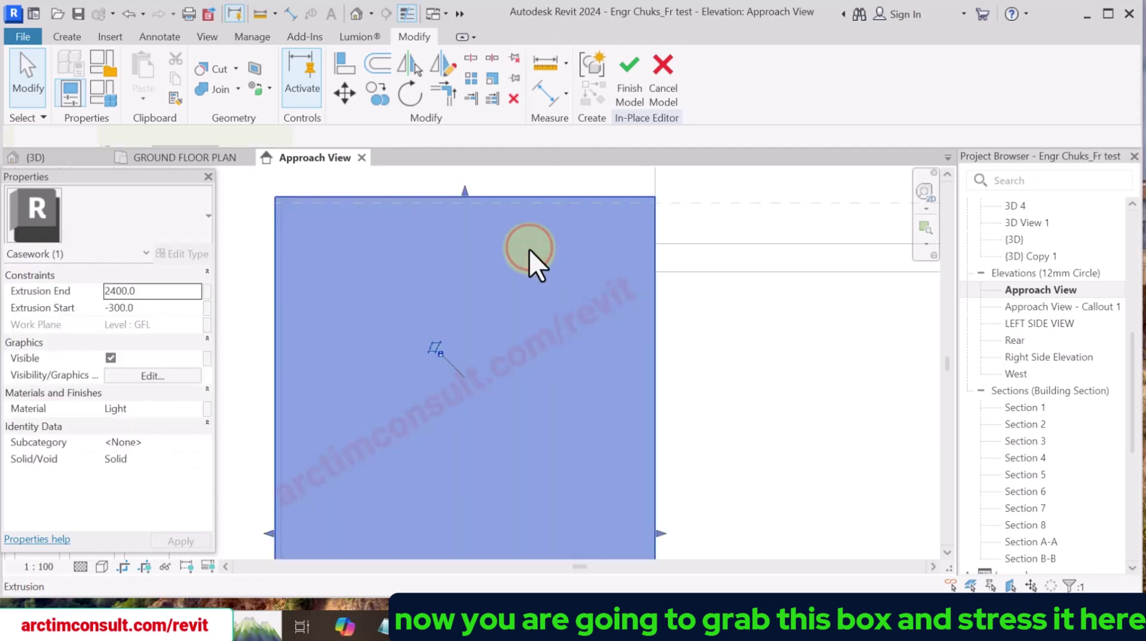
pyautogui.scroll(5, 458, 189)
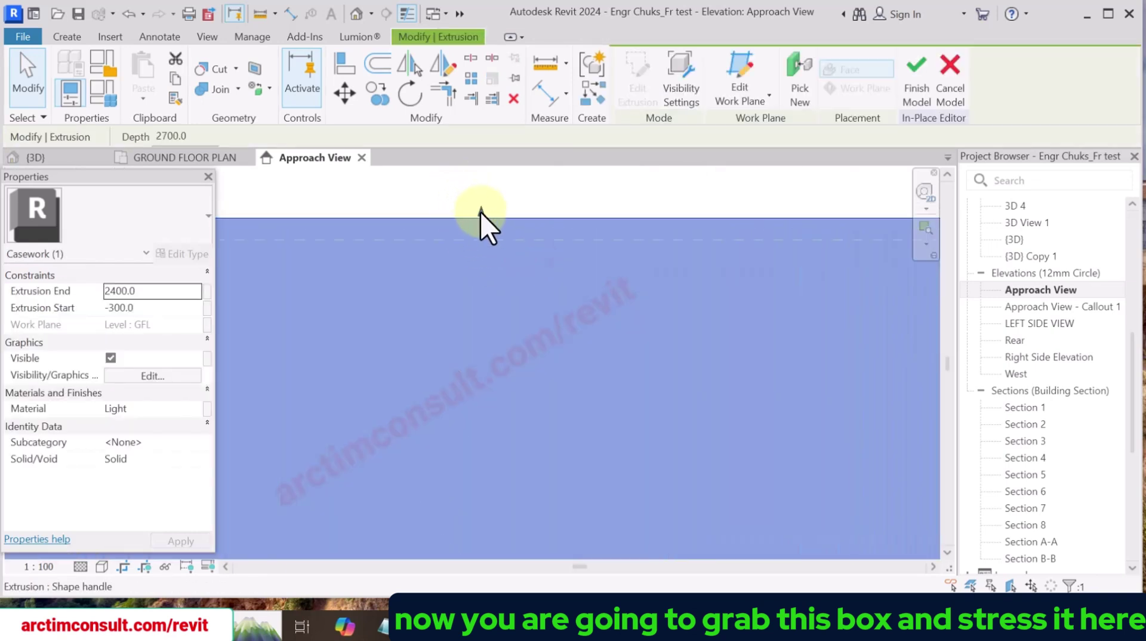
pyautogui.moveTo(480, 214); pyautogui.dragTo(476, 239)
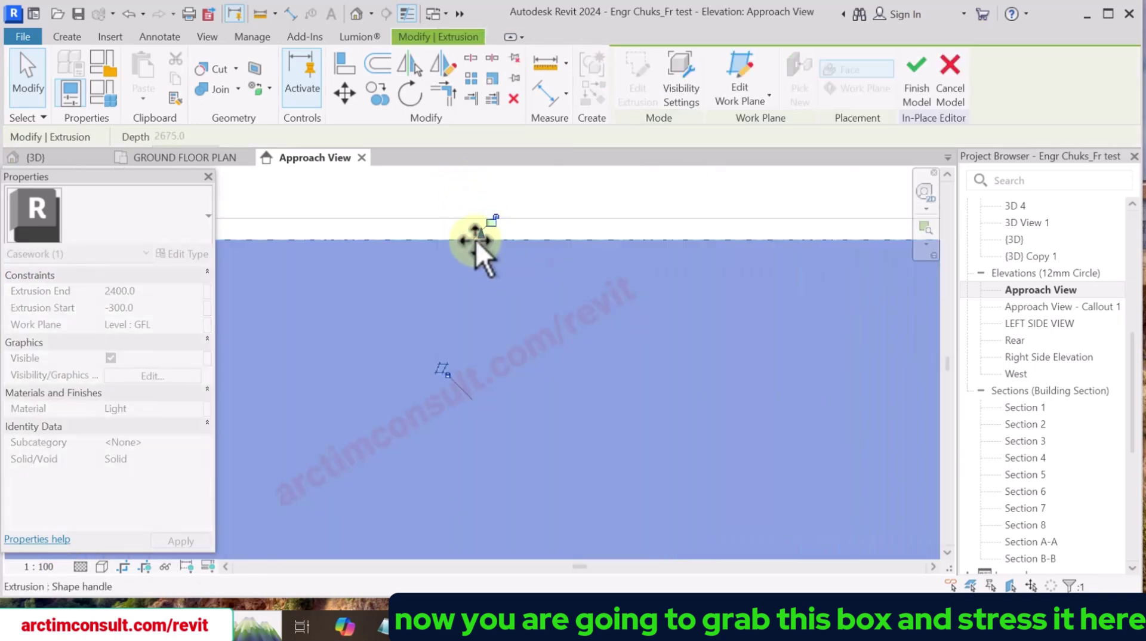
pyautogui.scroll(-5, 441, 298)
pyautogui.click(686, 239)
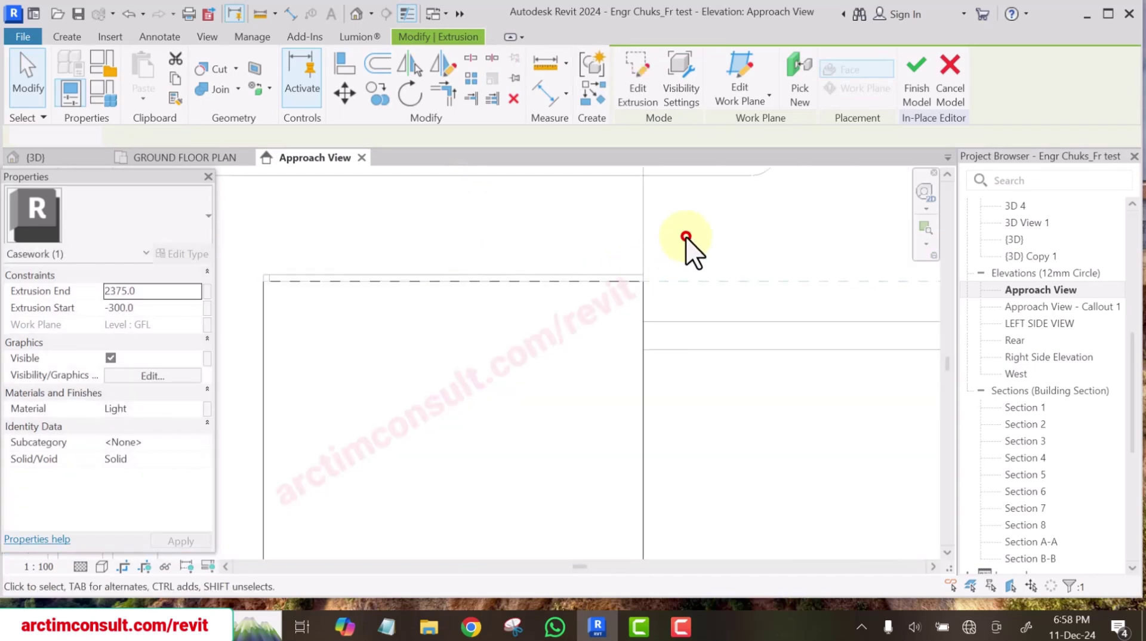
pyautogui.scroll(3, 446, 285)
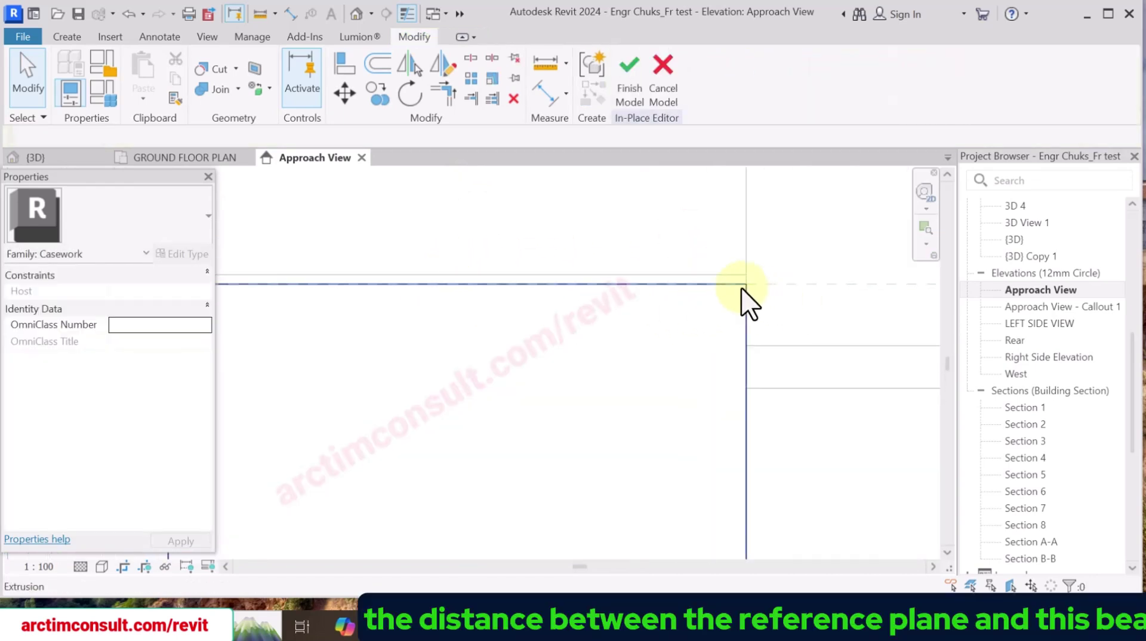
pyautogui.scroll(4, 697, 279)
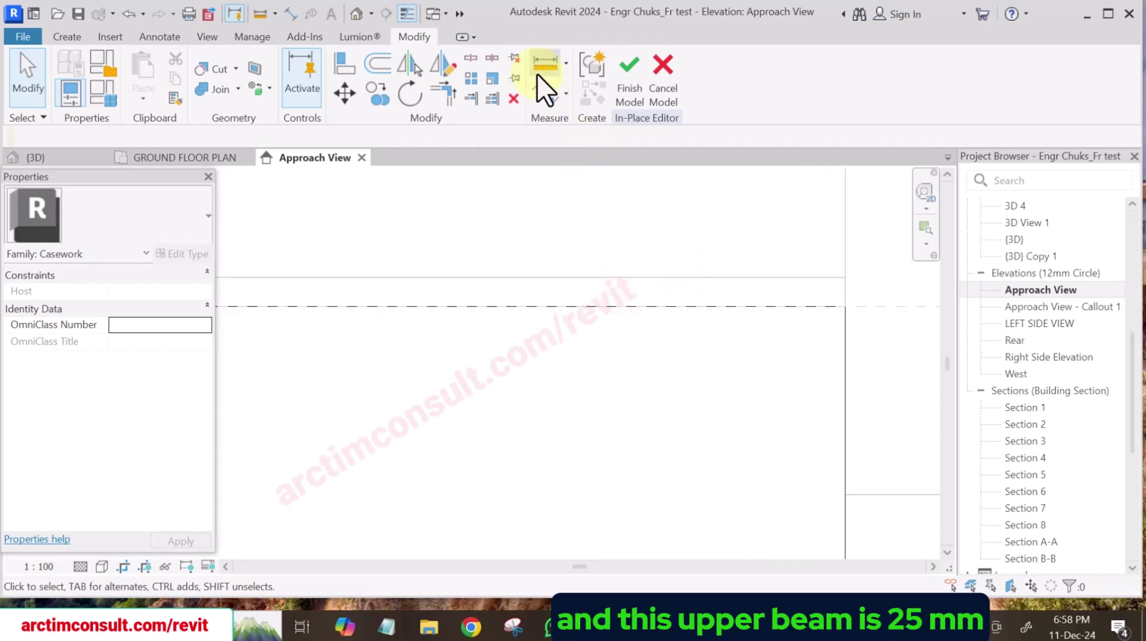
# Place an aligned dimension from the upper beam line to the dashed reference plane, reading the 25 gap.
pyautogui.click(539, 90)
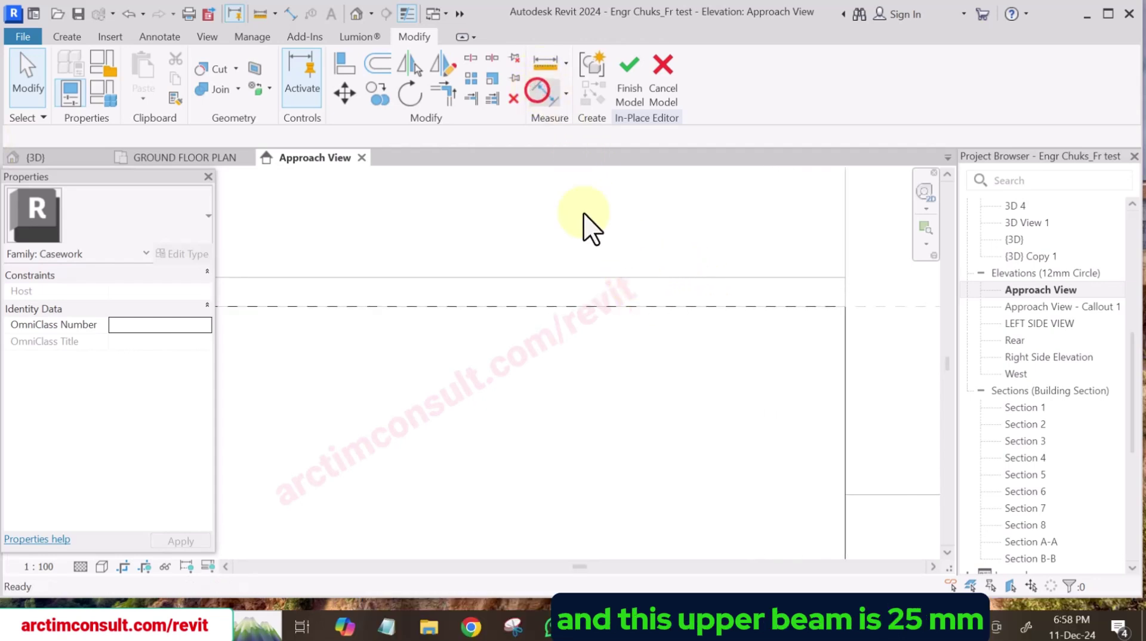
pyautogui.click(568, 277)
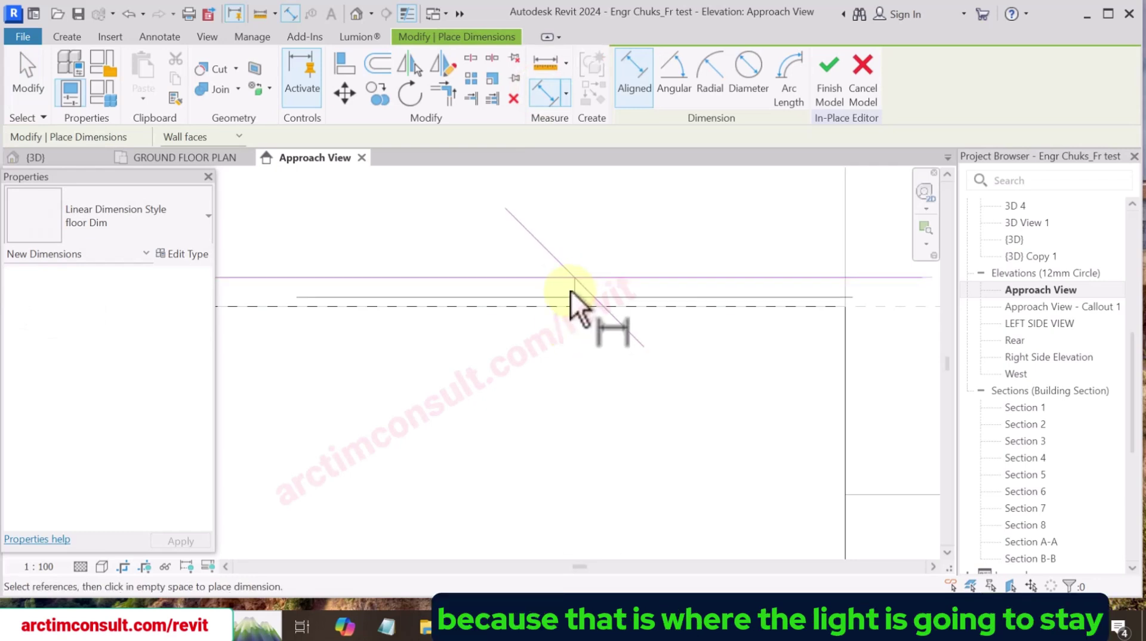
pyautogui.scroll(-2, 571, 292)
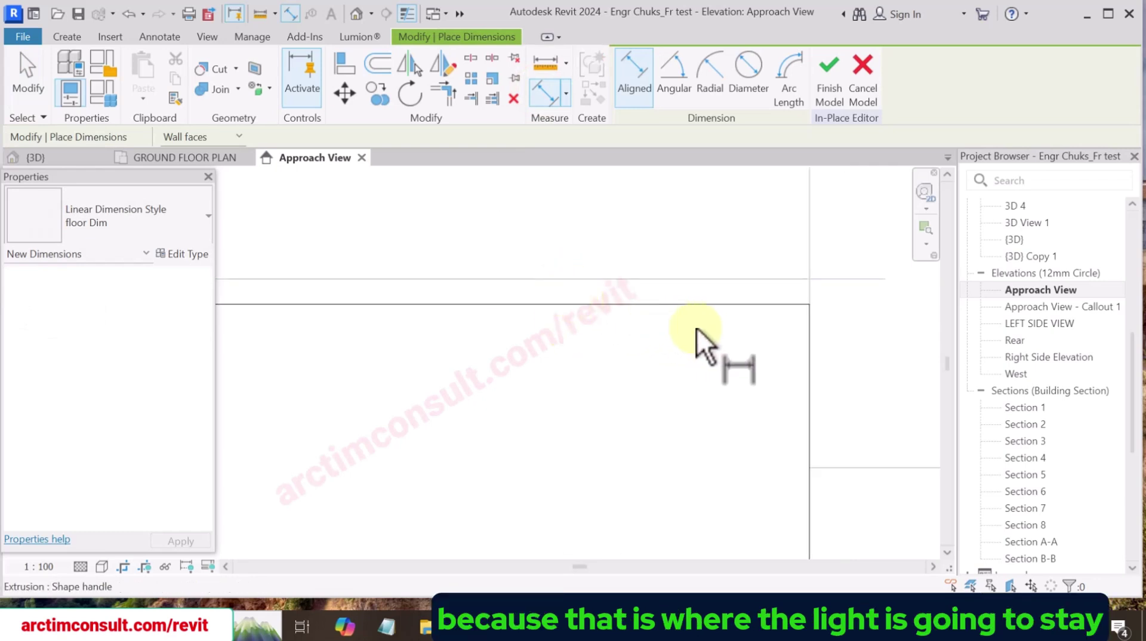
pyautogui.click(818, 308)
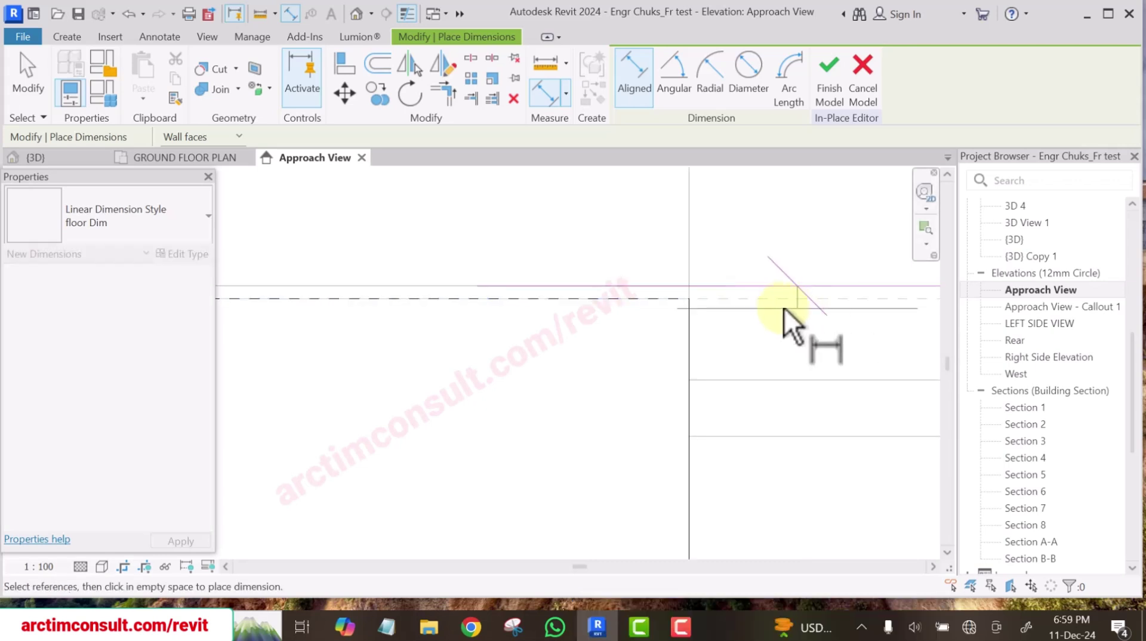
pyautogui.click(771, 295)
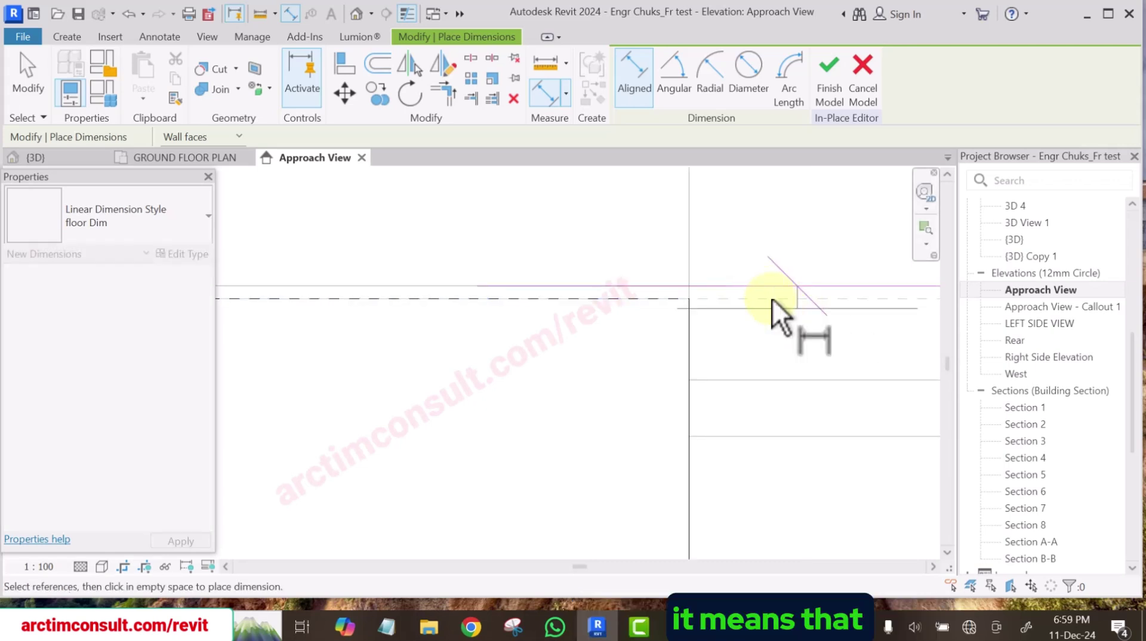
pyautogui.click(773, 298)
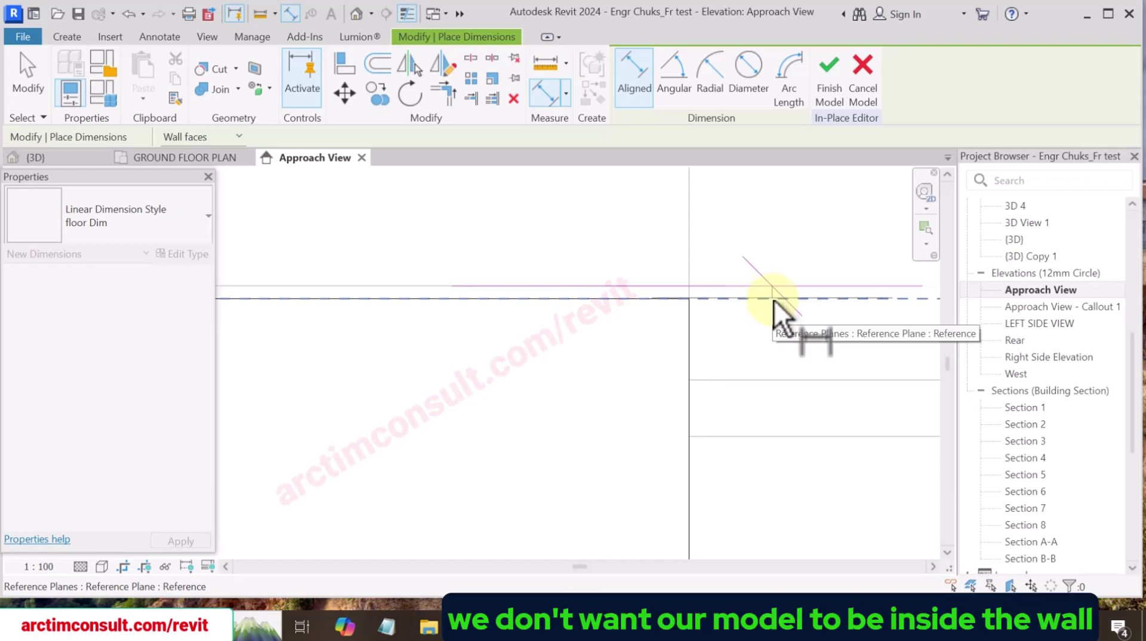
pyautogui.click(775, 300)
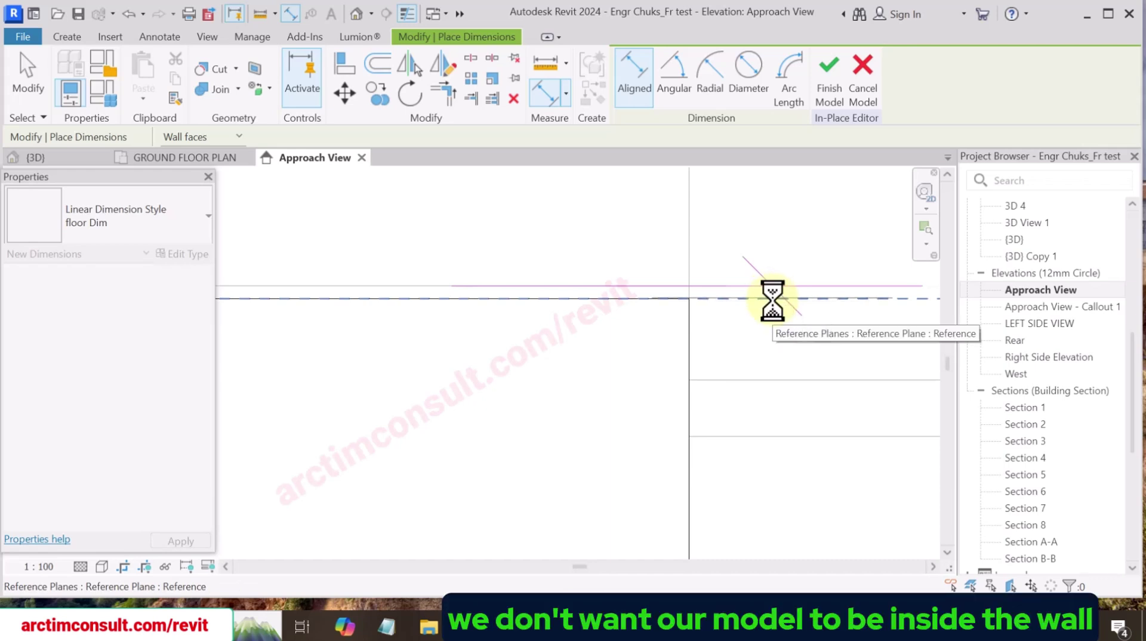
pyautogui.scroll(3, 774, 299)
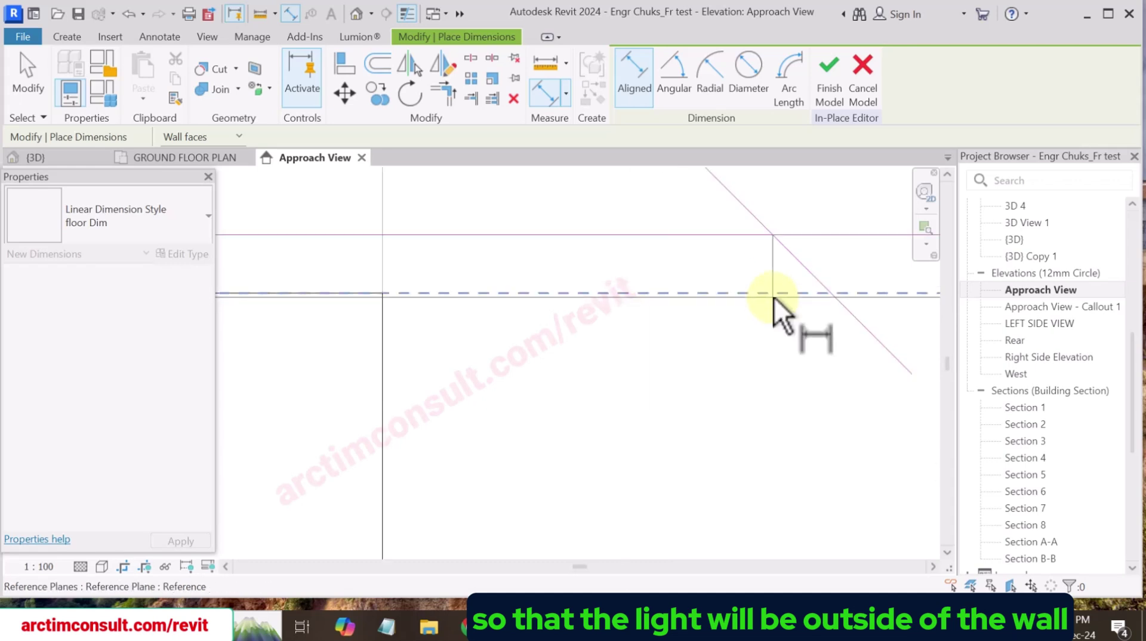
pyautogui.scroll(-5, 774, 292)
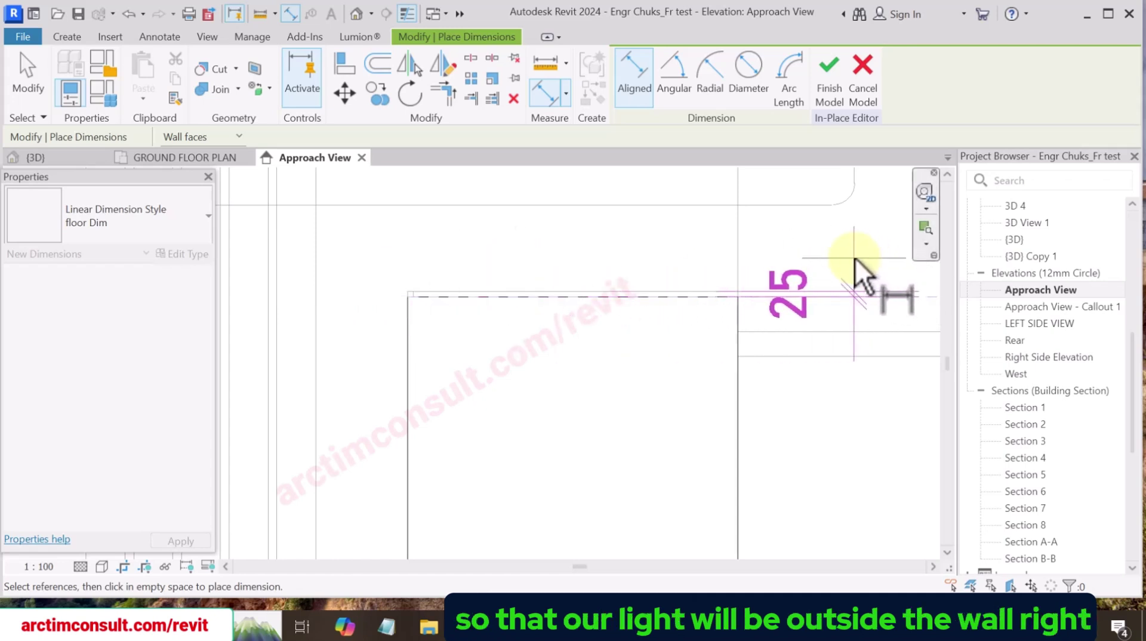
pyautogui.scroll(2, 855, 257)
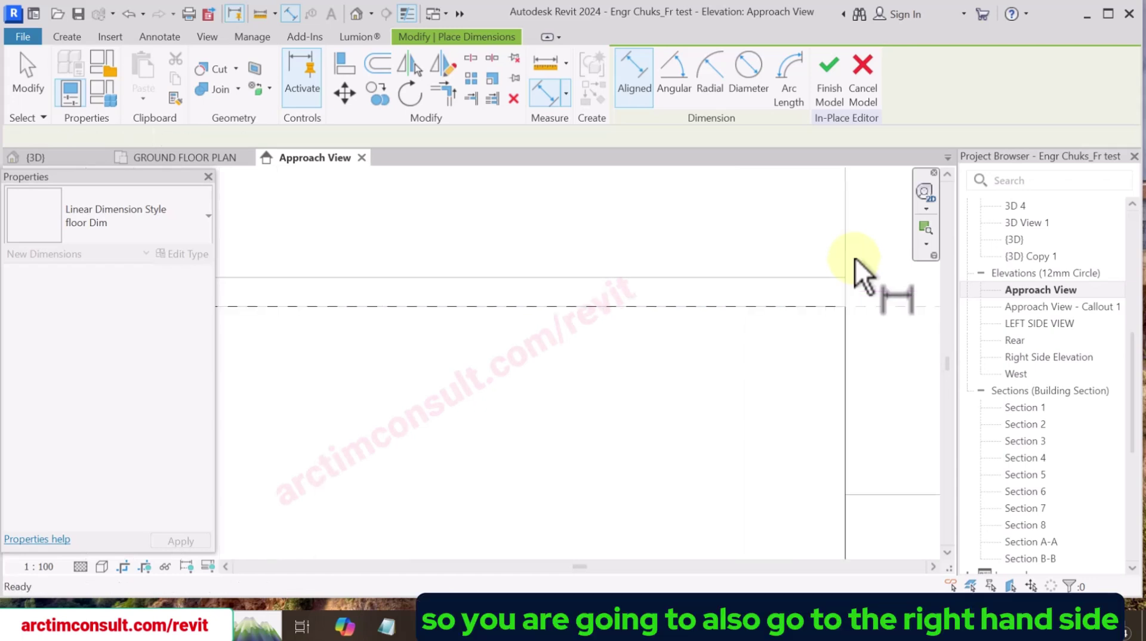
pyautogui.scroll(-3, 637, 241)
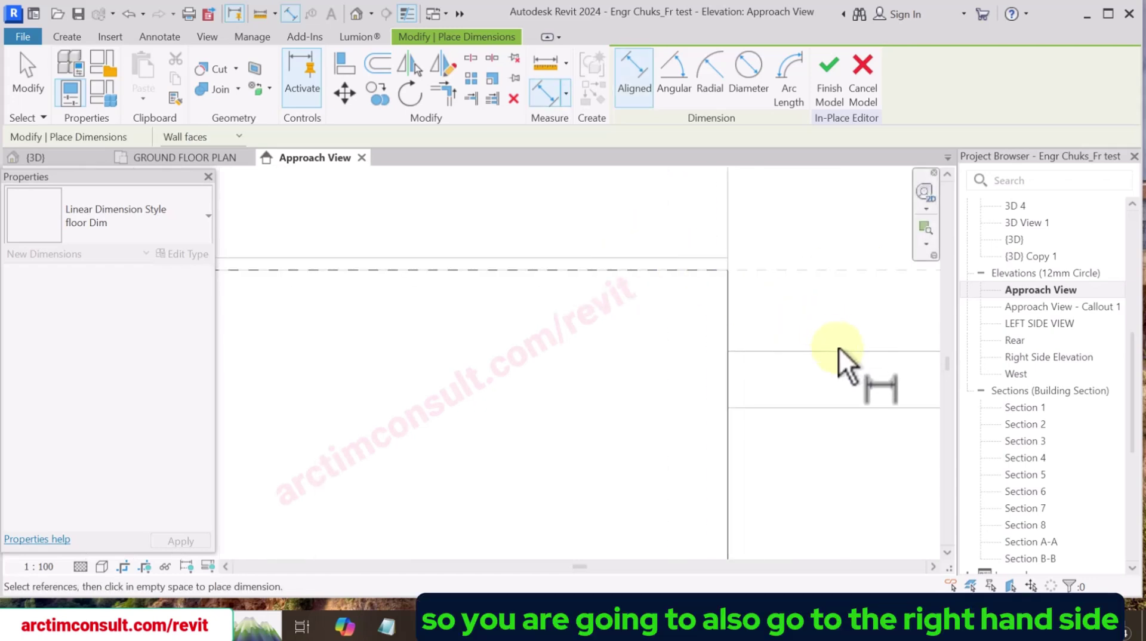
pyautogui.scroll(-3, 1052, 358)
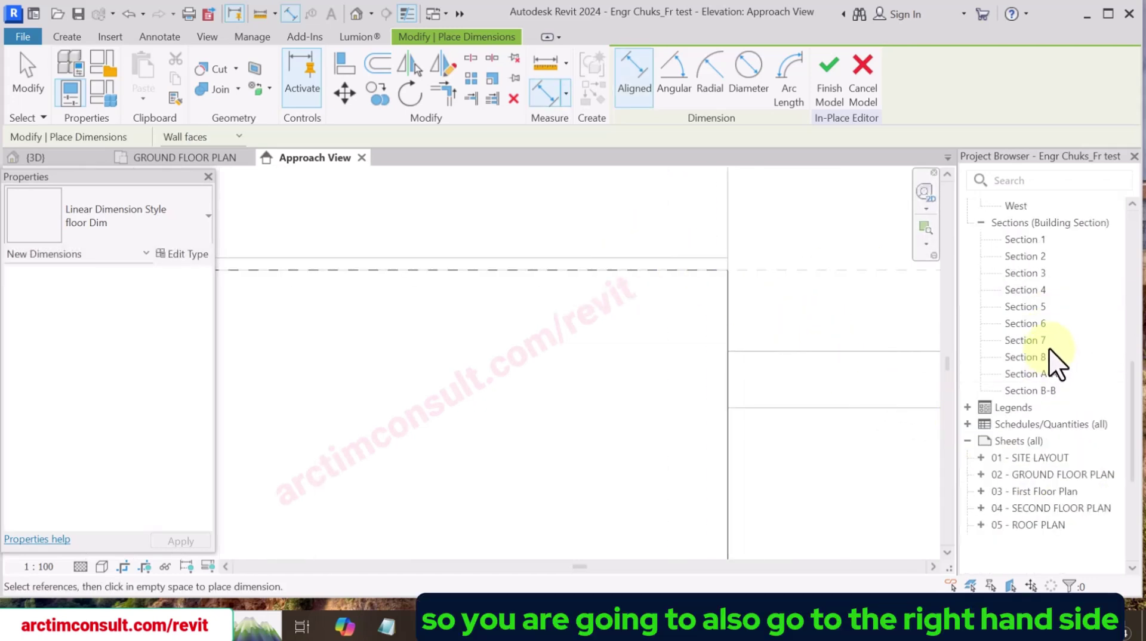
pyautogui.scroll(-2, 1038, 458)
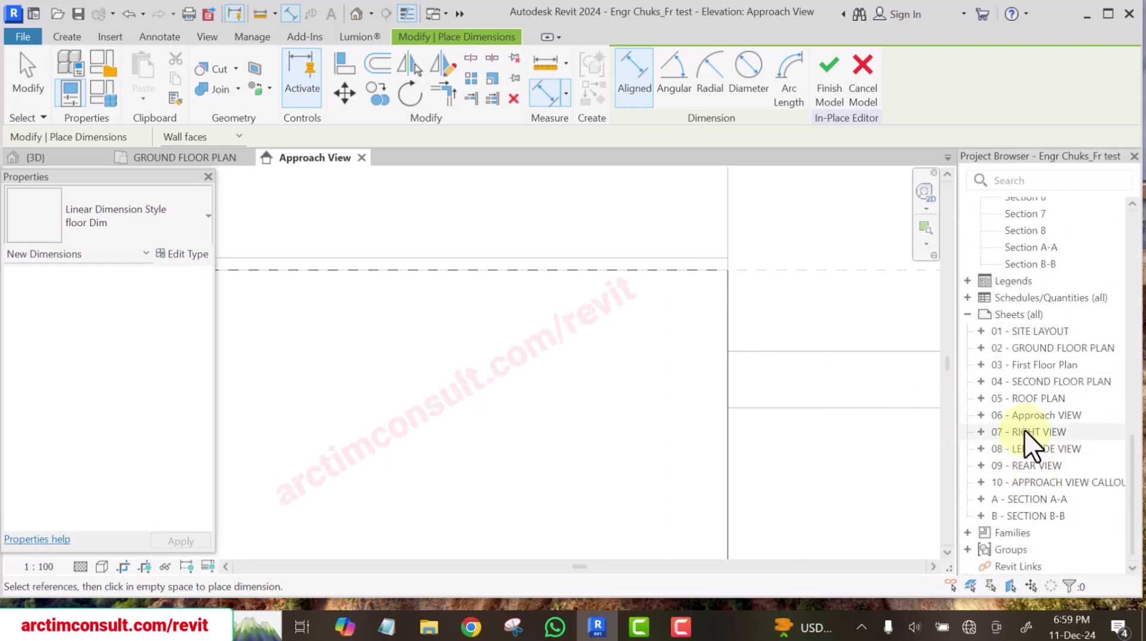
# Open the Right Side Elevation and zoom in on the top of the wall.
pyautogui.scroll(3, 1025, 418)
pyautogui.scroll(5, 1024, 392)
pyautogui.scroll(-4, 1035, 465)
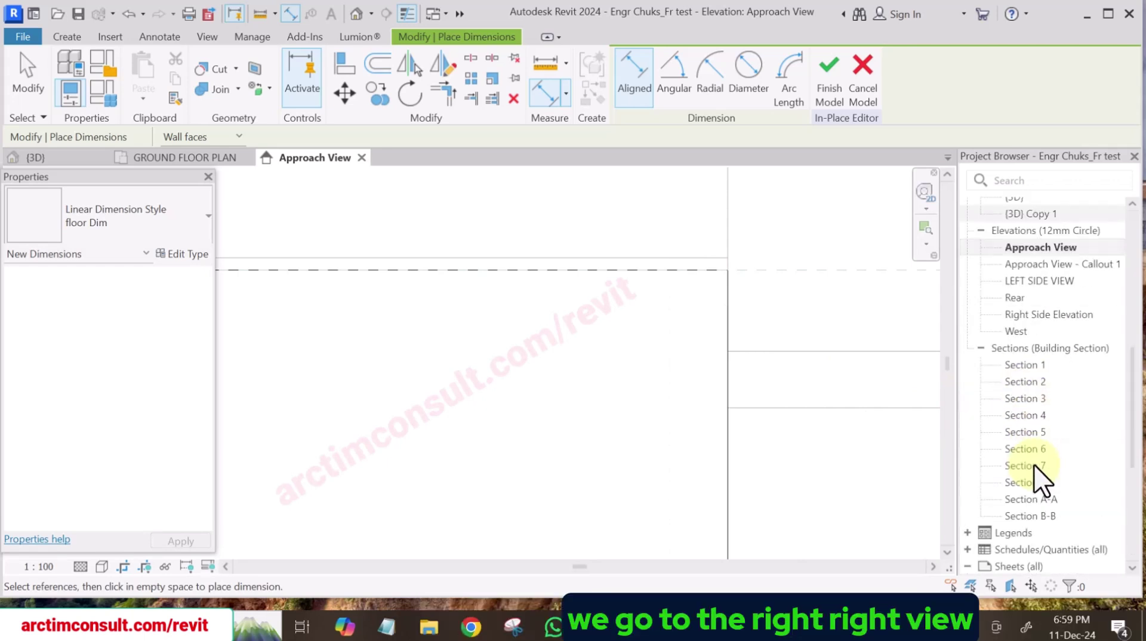
pyautogui.scroll(2, 1035, 358)
pyautogui.click(1035, 400)
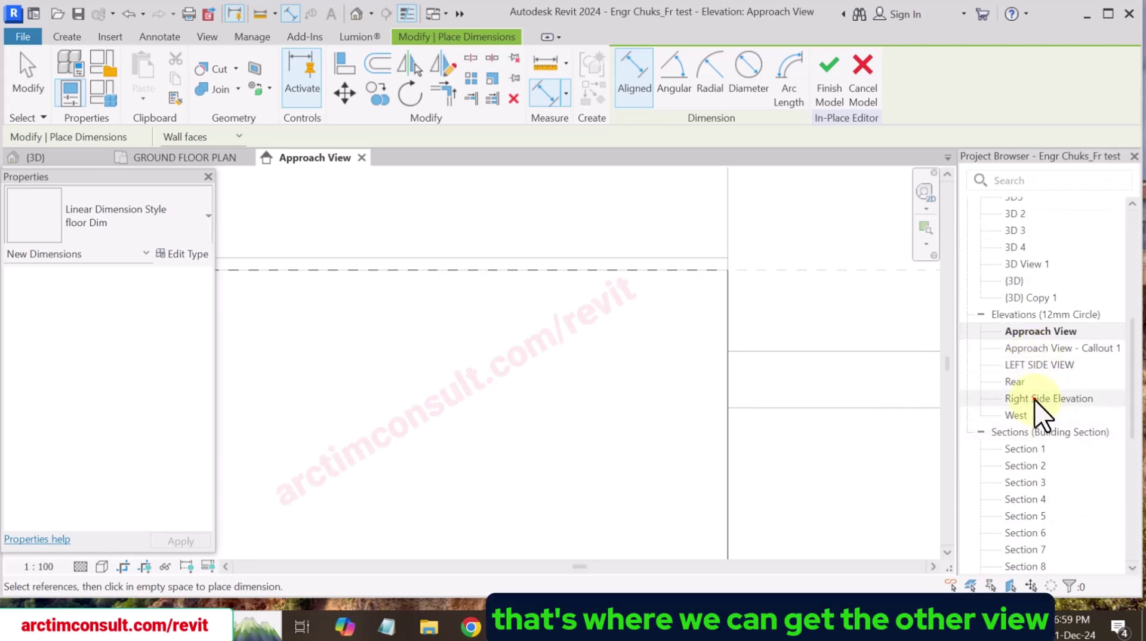
pyautogui.doubleClick(1034, 400)
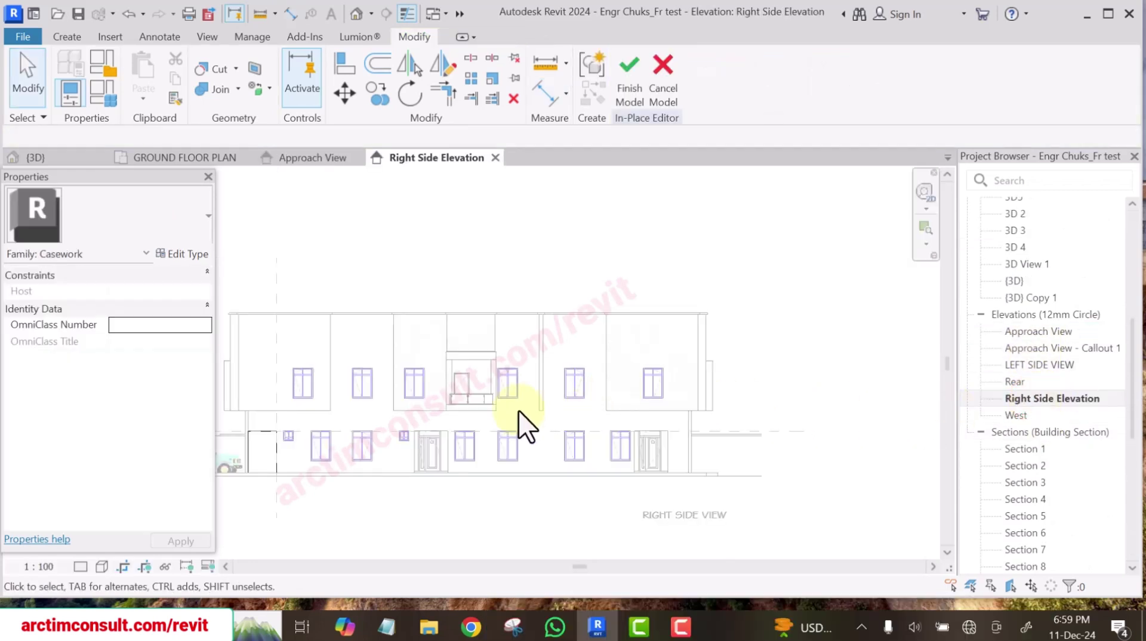
pyautogui.scroll(6, 571, 357)
pyautogui.scroll(3, 596, 361)
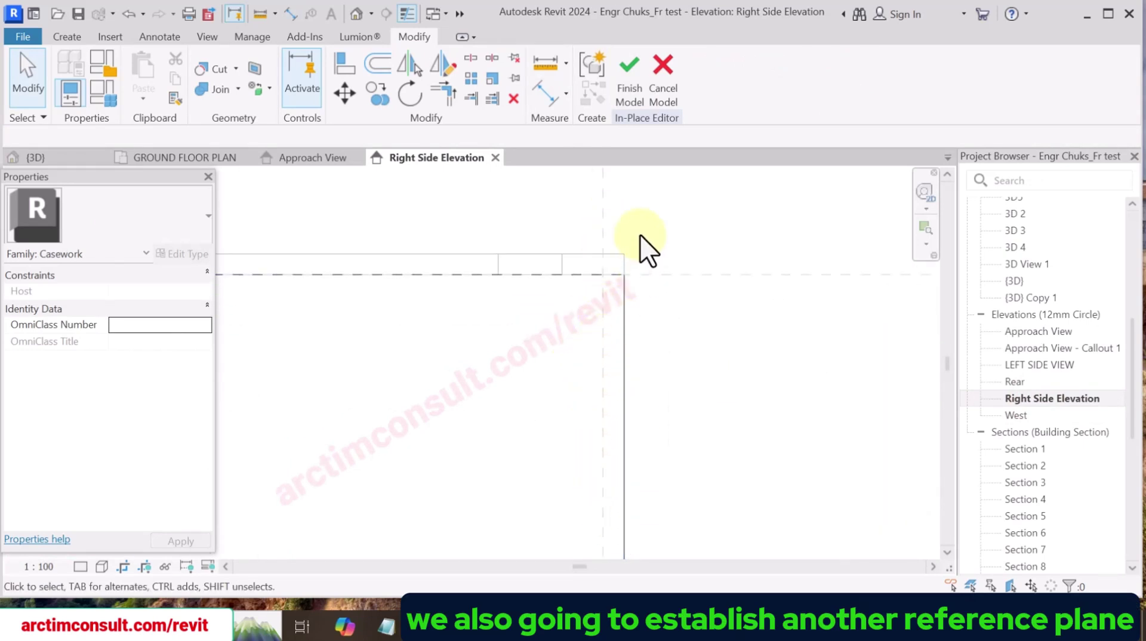
pyautogui.scroll(5, 630, 235)
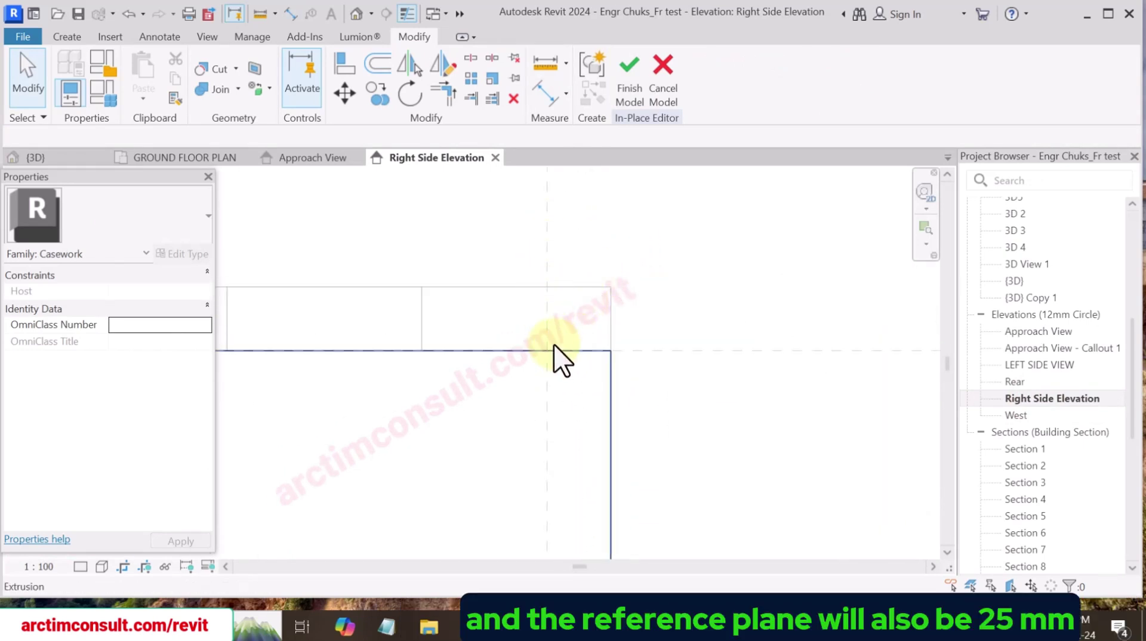
# Place a 25 aligned dimension between the wall face and the vertical reference plane, positioned above the wall top.
pyautogui.click(545, 86)
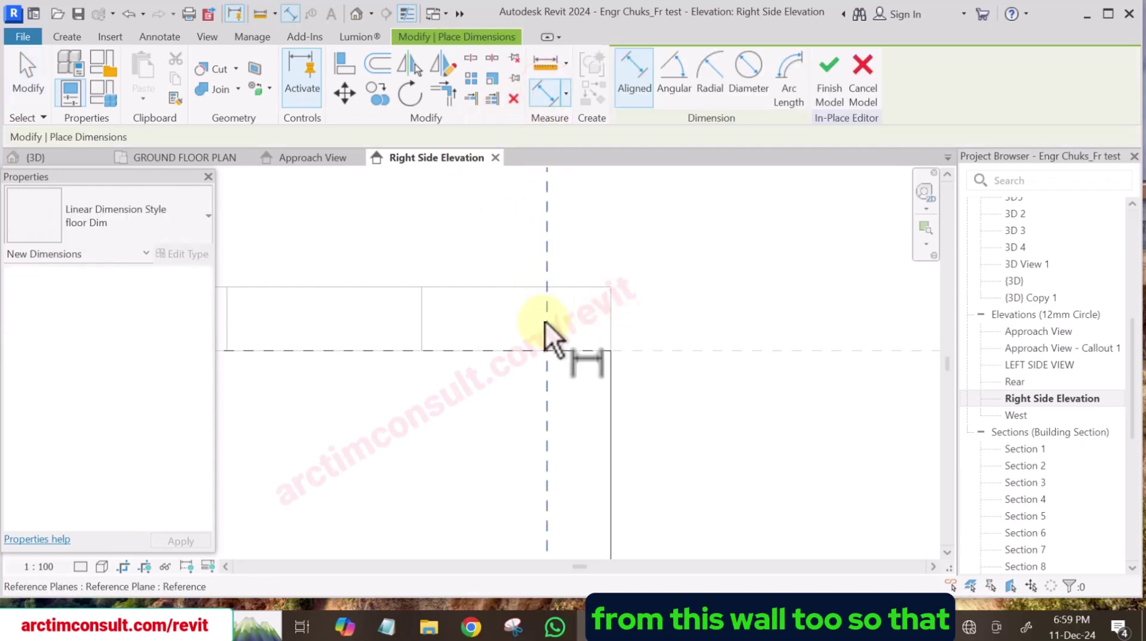
pyautogui.scroll(-3, 612, 324)
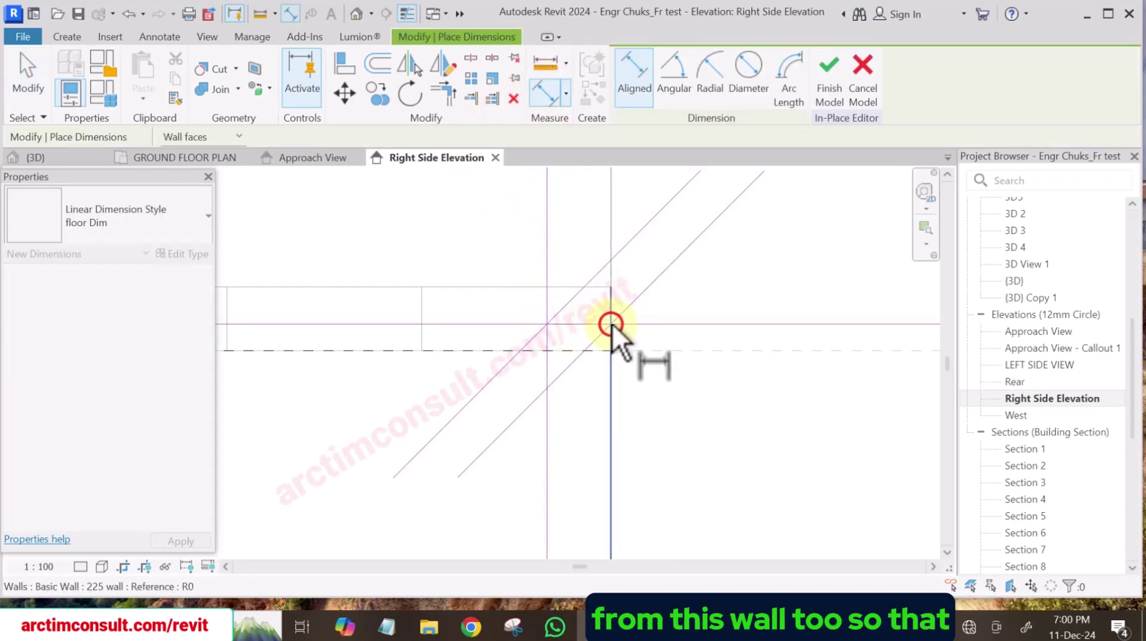
pyautogui.scroll(-2, 606, 340)
pyautogui.moveTo(627, 247); pyautogui.dragTo(633, 229)
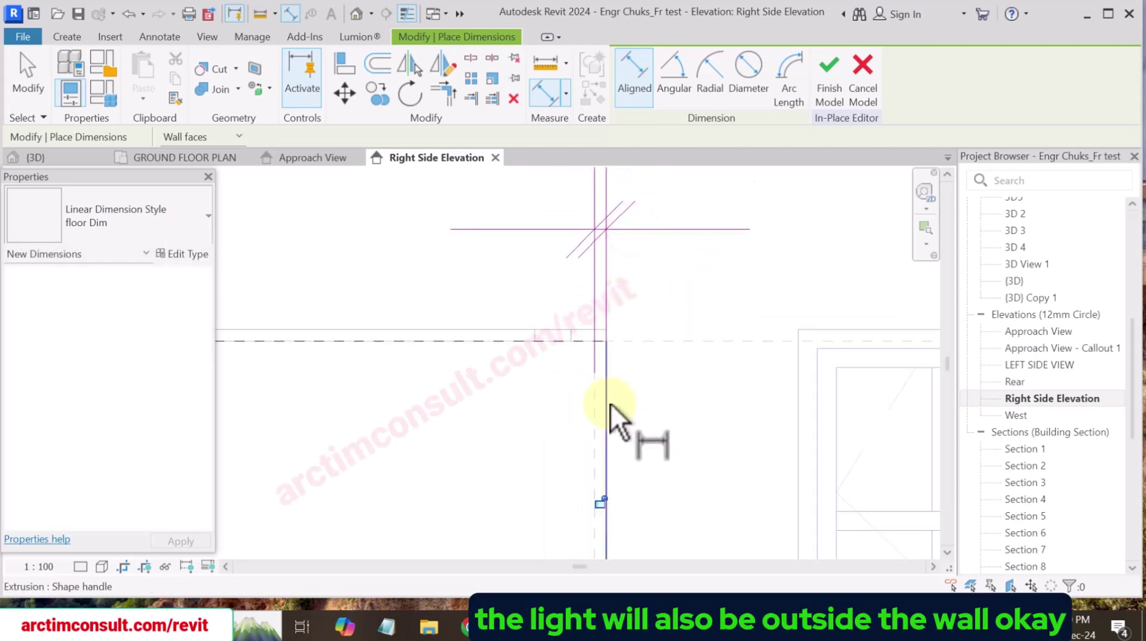
pyautogui.scroll(2, 597, 397)
pyautogui.scroll(3, 613, 322)
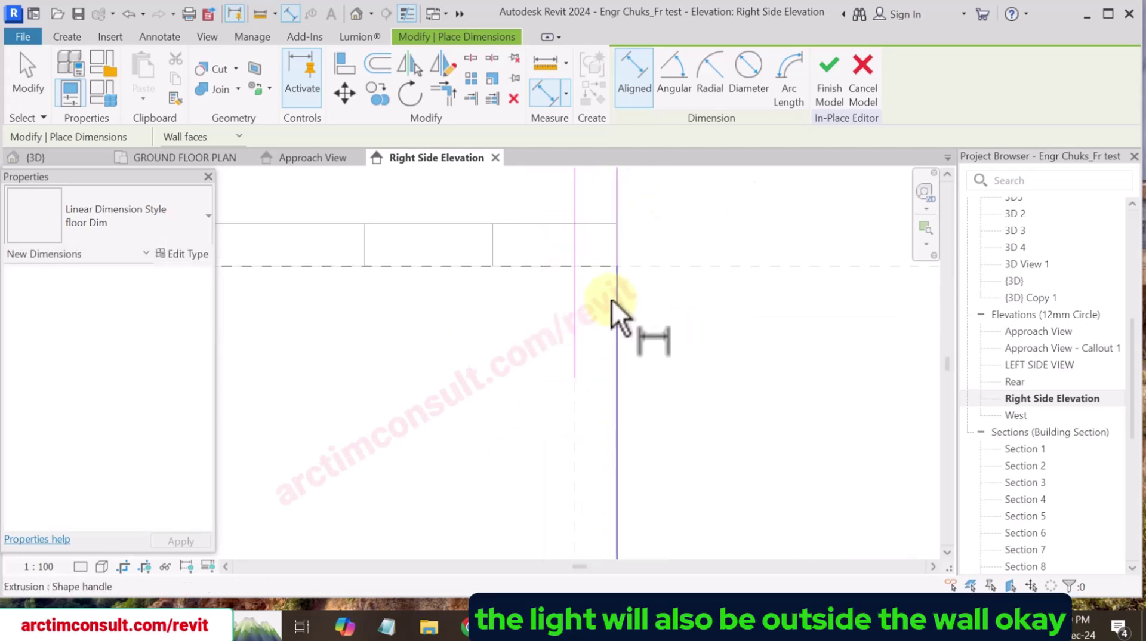
pyautogui.scroll(-2, 564, 301)
pyautogui.scroll(-3, 565, 302)
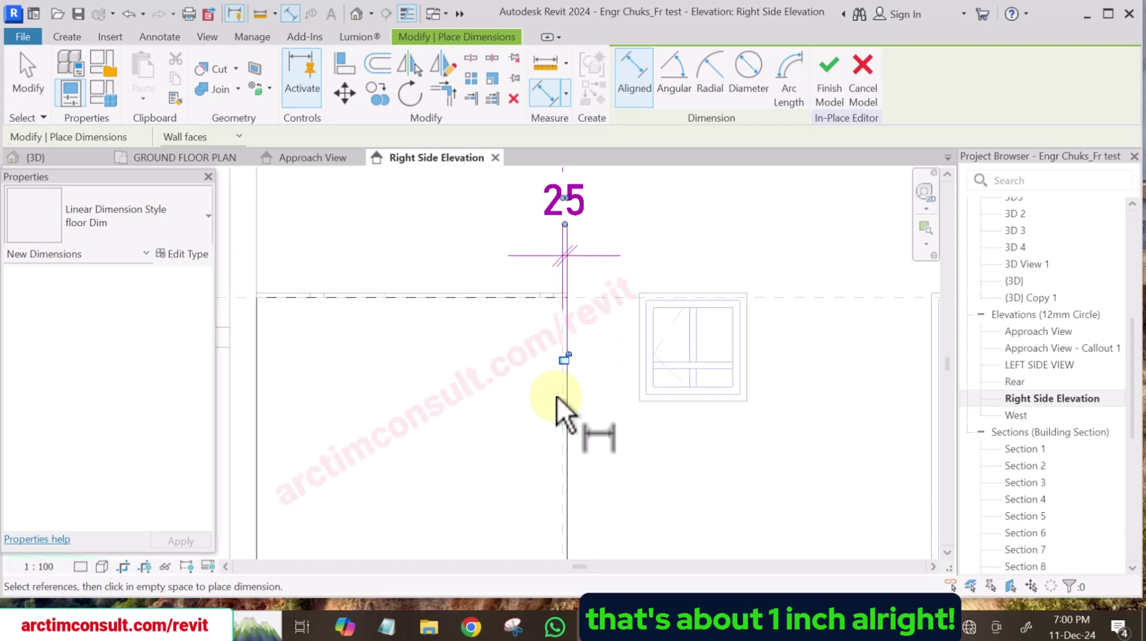
pyautogui.scroll(5, 556, 358)
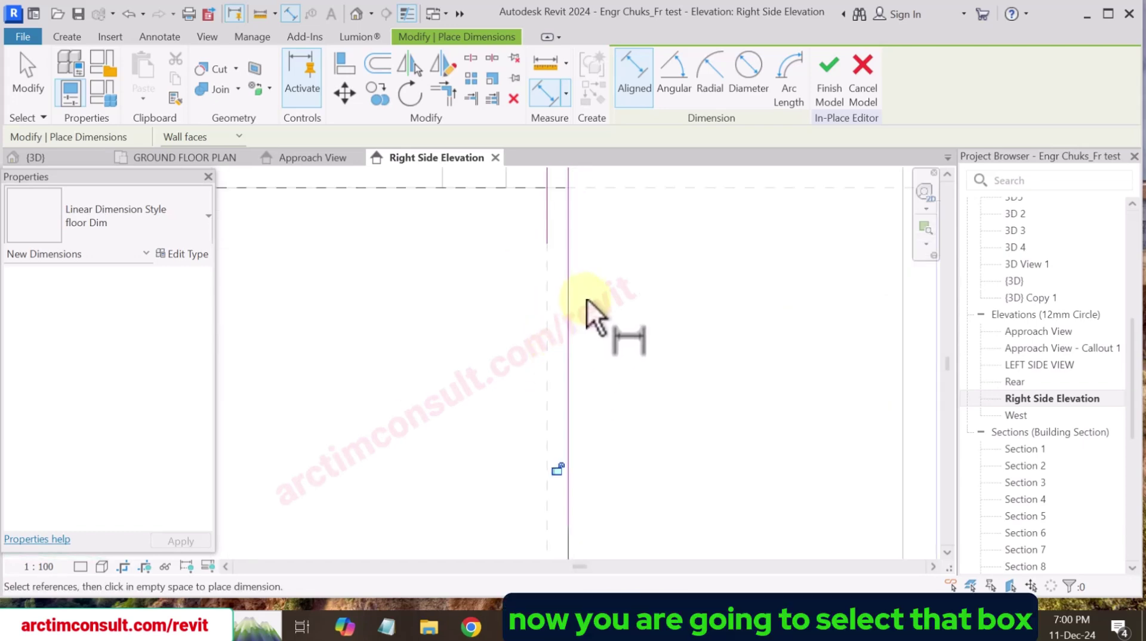
pyautogui.press('Escape')
pyautogui.scroll(-3, 591, 323)
pyautogui.scroll(-2, 566, 346)
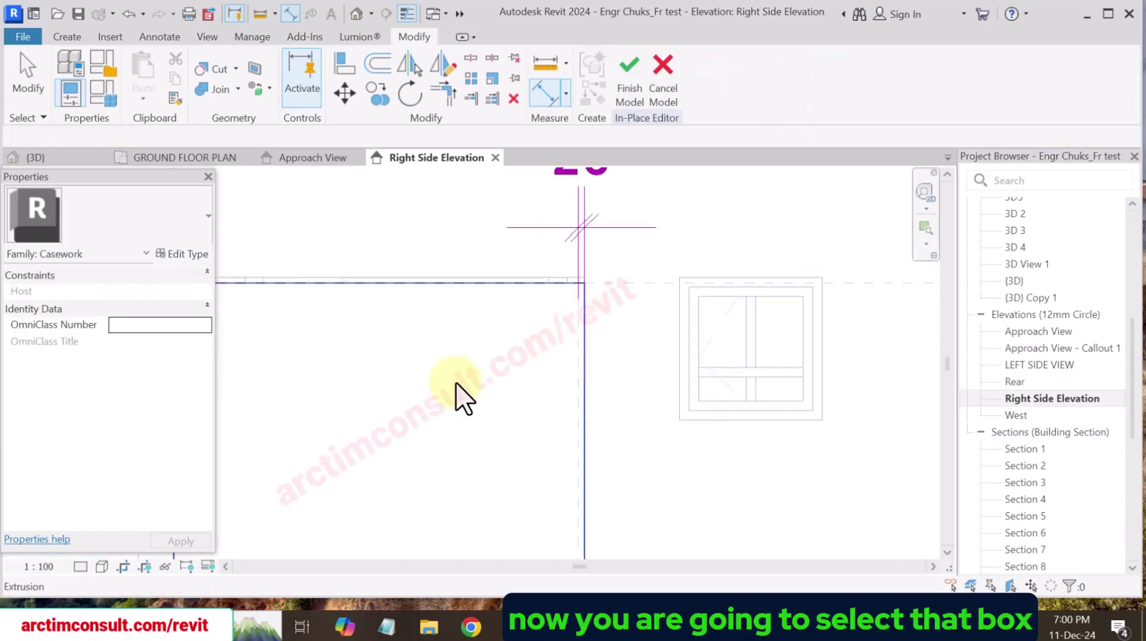
# Stretch the extrusion's right edge onto the vertical reference plane, then deselect it.
pyautogui.click(476, 372)
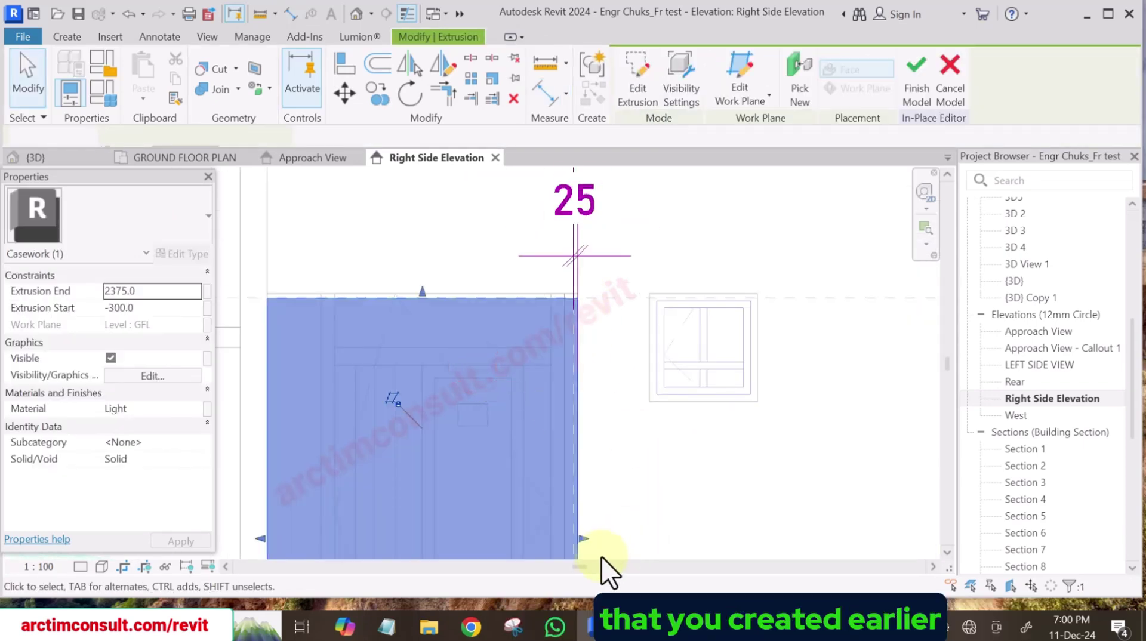
pyautogui.scroll(4, 640, 409)
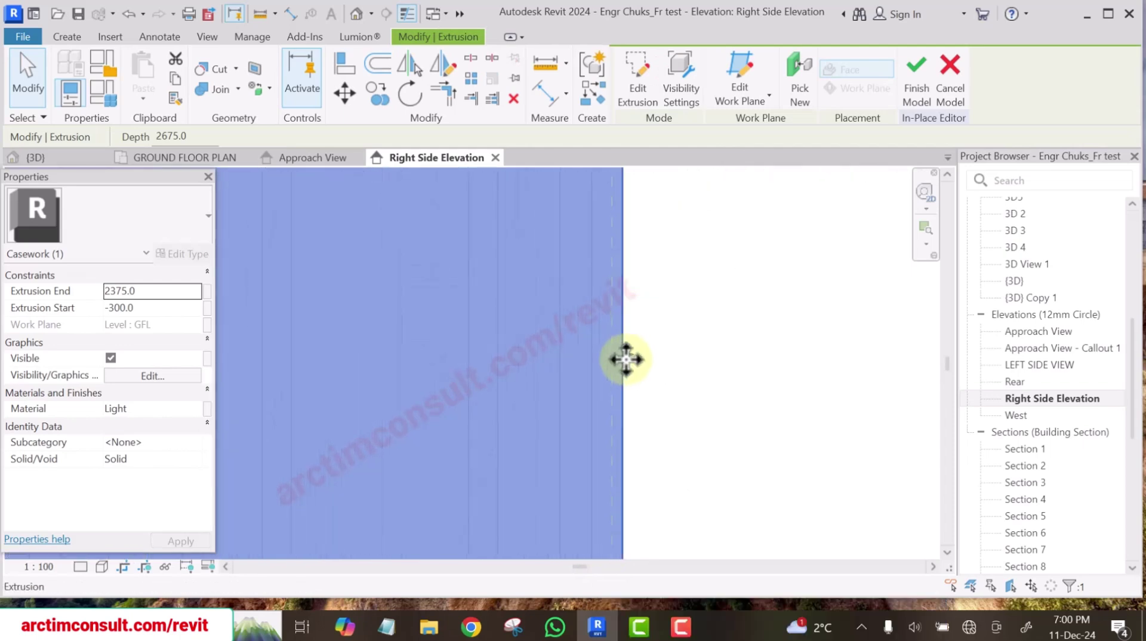
pyautogui.moveTo(615, 345); pyautogui.dragTo(572, 347)
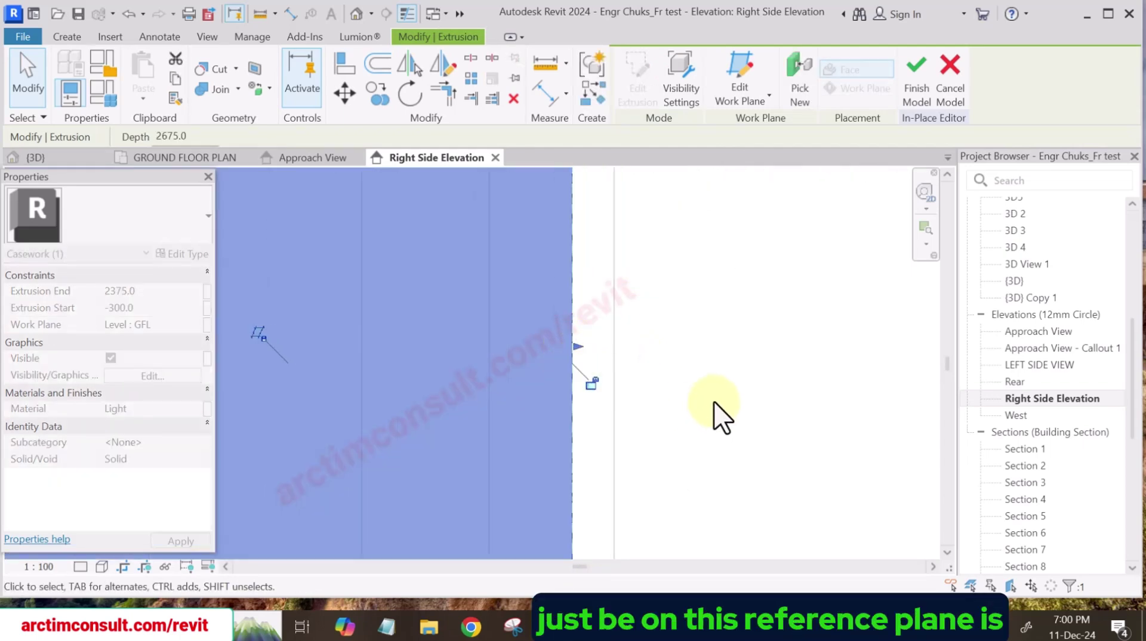
pyautogui.scroll(-5, 714, 402)
pyautogui.scroll(-2, 715, 401)
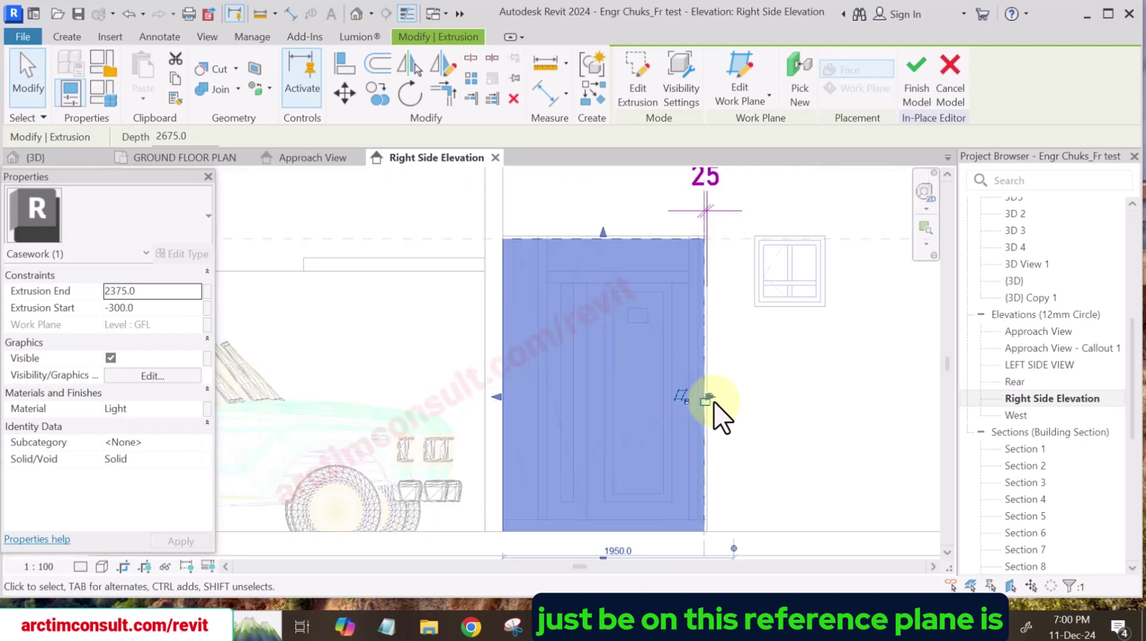
pyautogui.scroll(3, 520, 239)
pyautogui.scroll(-4, 304, 254)
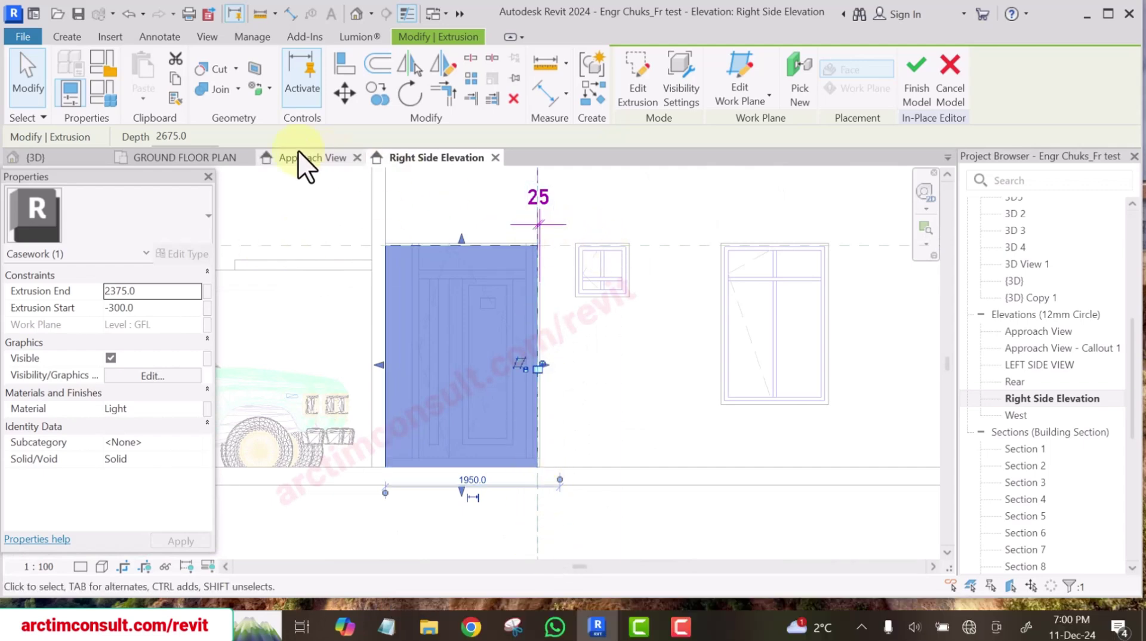
pyautogui.click(289, 214)
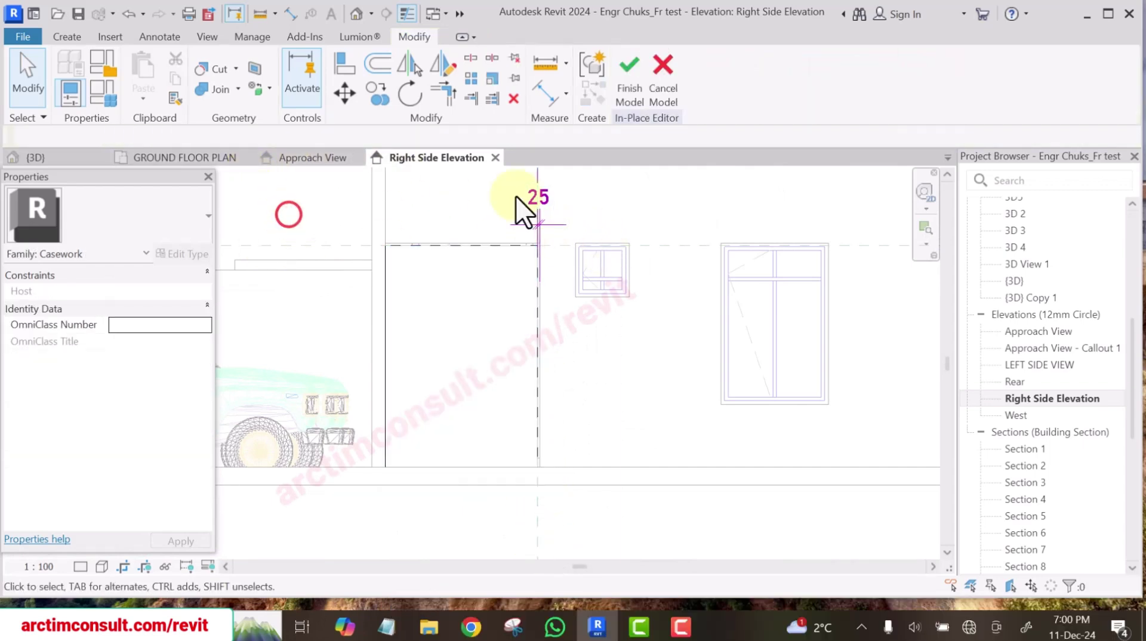
# Finish the Casework 15 model and open the default 3D view, facing the entrance wall front-on.
pyautogui.click(626, 80)
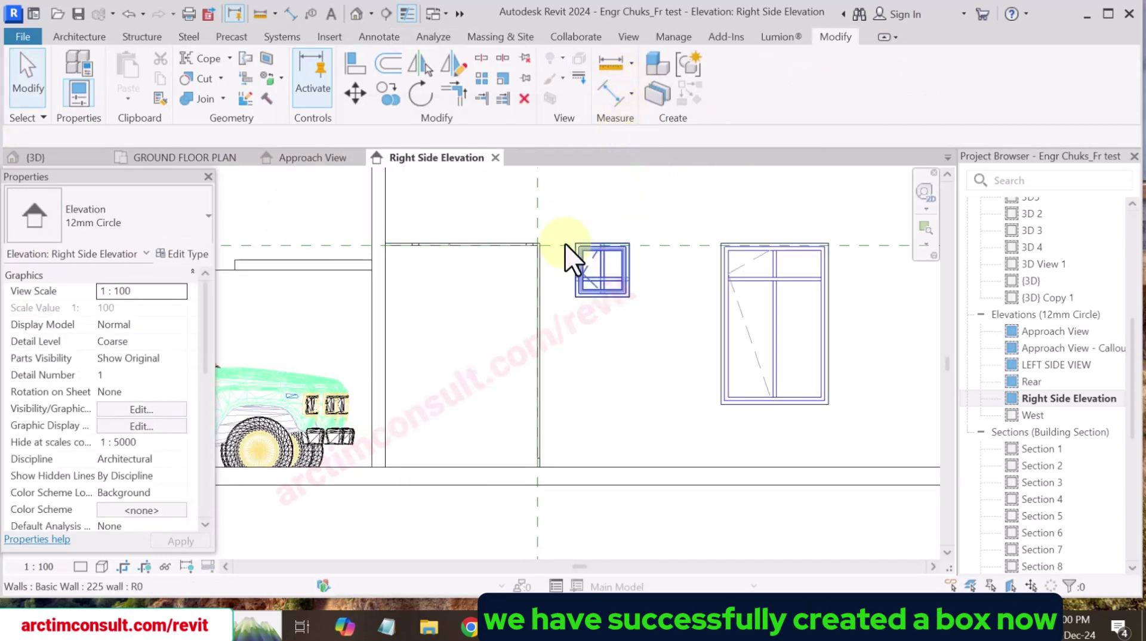
pyautogui.click(356, 10)
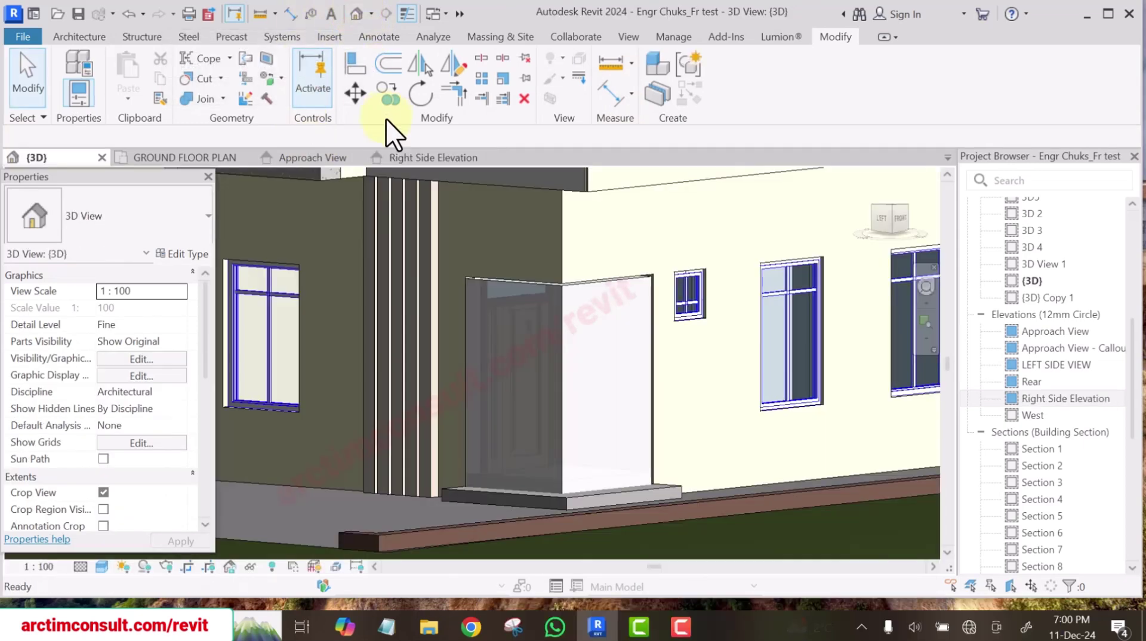
pyautogui.scroll(6, 636, 303)
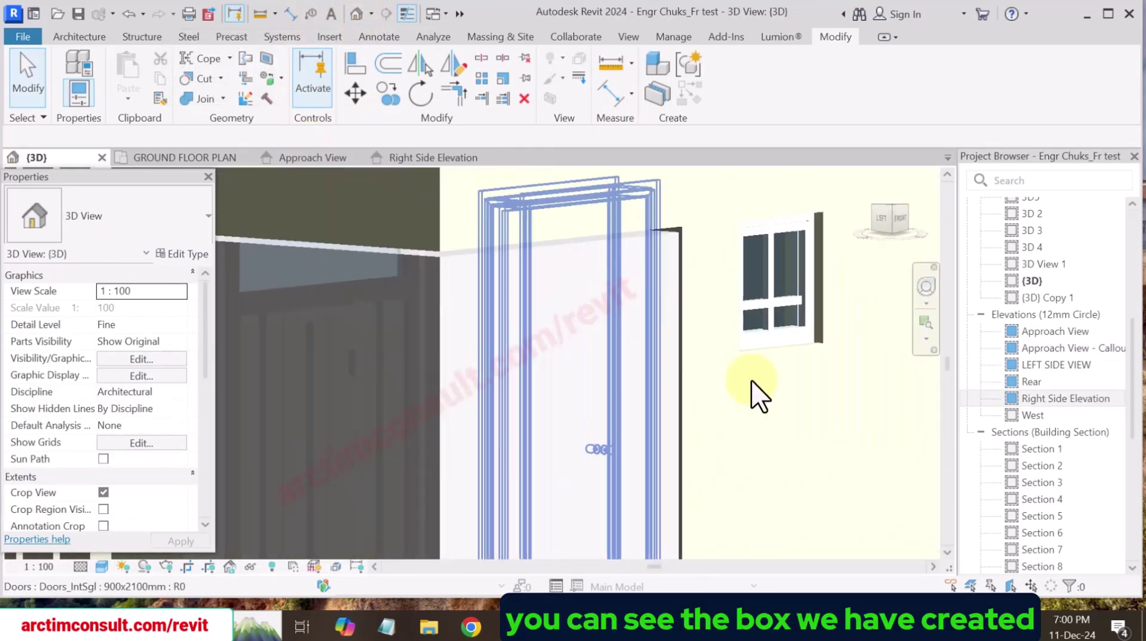
pyautogui.scroll(-6, 798, 506)
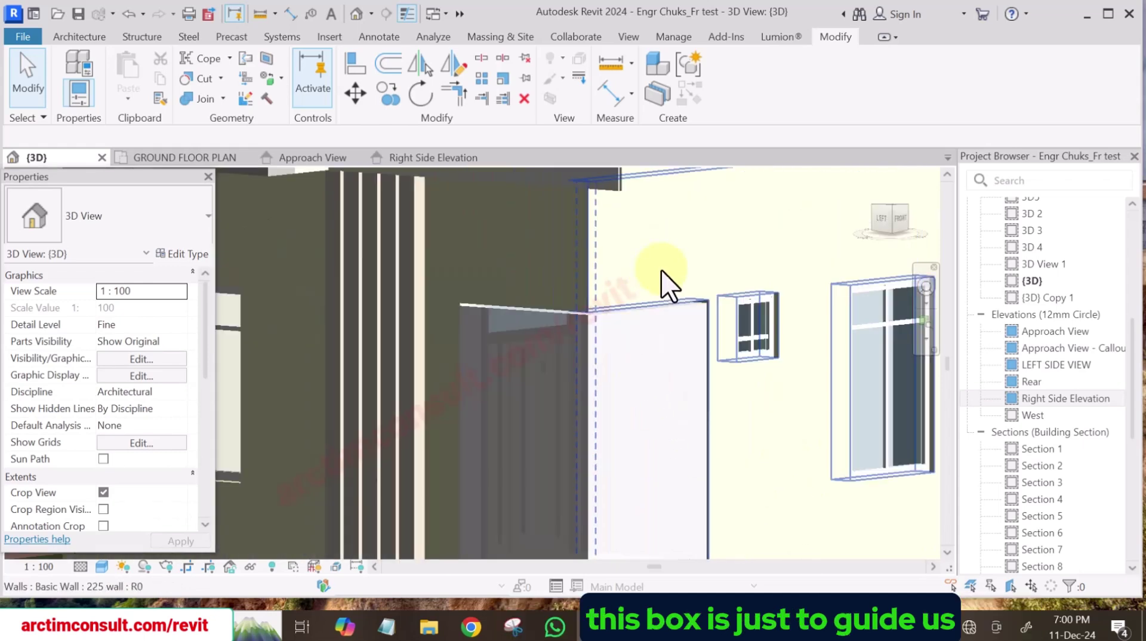
pyautogui.keyDown('shift'); pyautogui.moveTo(694, 420); pyautogui.dragTo(716, 447, button='middle'); pyautogui.keyUp('shift')
pyautogui.scroll(3, 618, 356)
pyautogui.scroll(1, 507, 234)
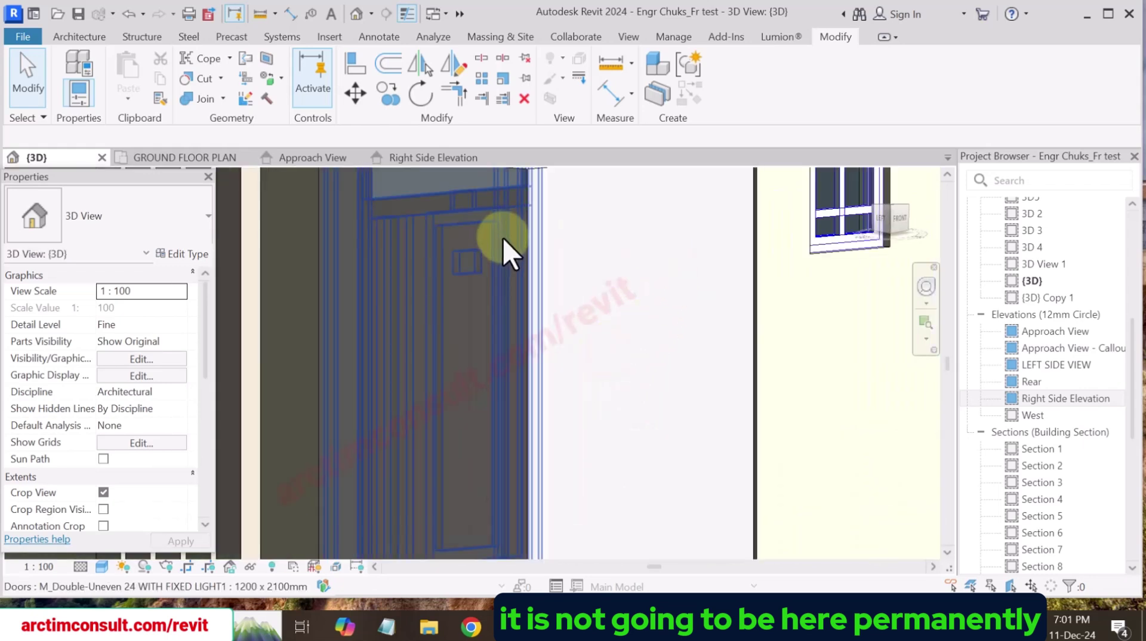
pyautogui.scroll(-2, 503, 239)
# Orbit and zoom around the translucent entrance box to inspect it against the house wall.
pyautogui.keyDown('shift'); pyautogui.moveTo(523, 345); pyautogui.dragTo(627, 243, button='middle'); pyautogui.keyUp('shift')
pyautogui.scroll(2, 532, 225)
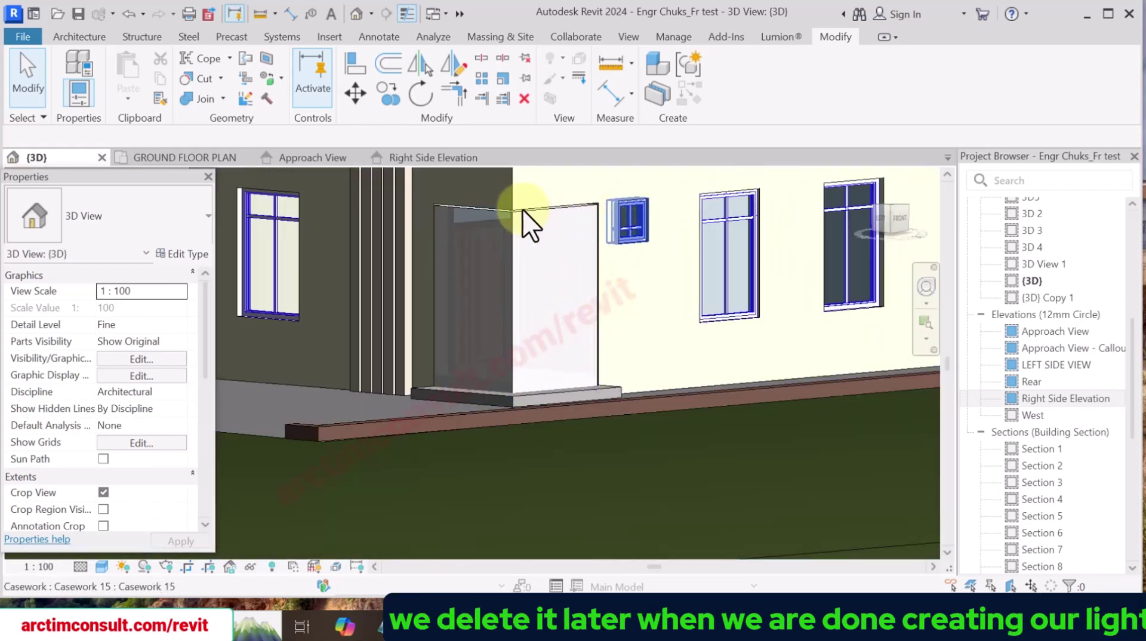
pyautogui.scroll(2, 521, 209)
pyautogui.keyDown('shift'); pyautogui.moveTo(521, 209); pyautogui.dragTo(640, 333, button='middle'); pyautogui.keyUp('shift')
pyautogui.scroll(-3, 639, 320)
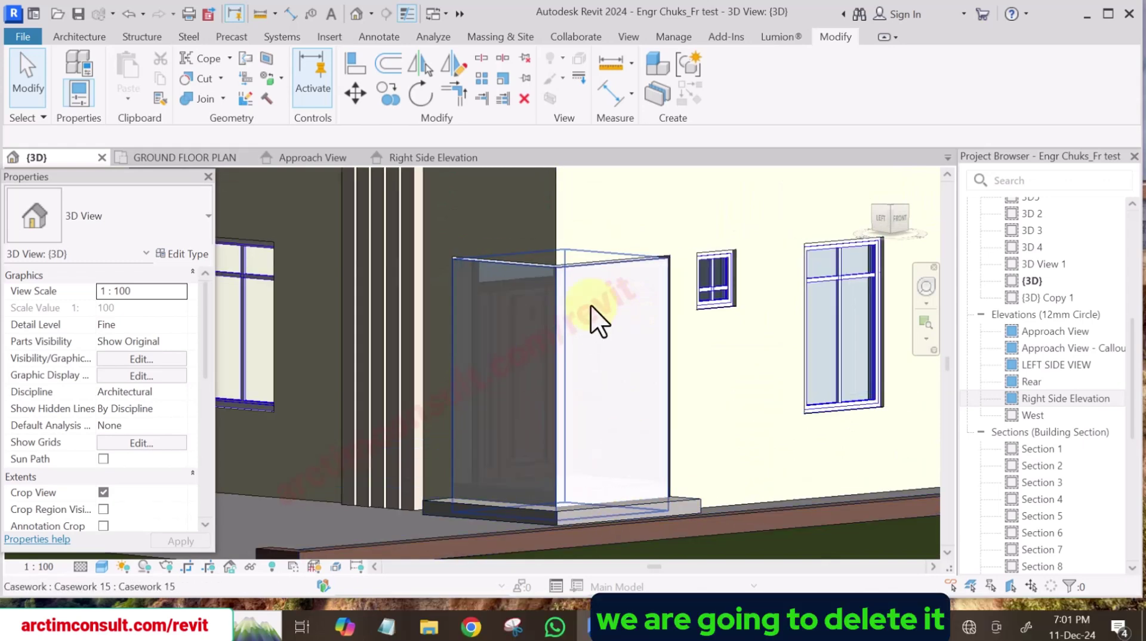
pyautogui.scroll(1, 612, 359)
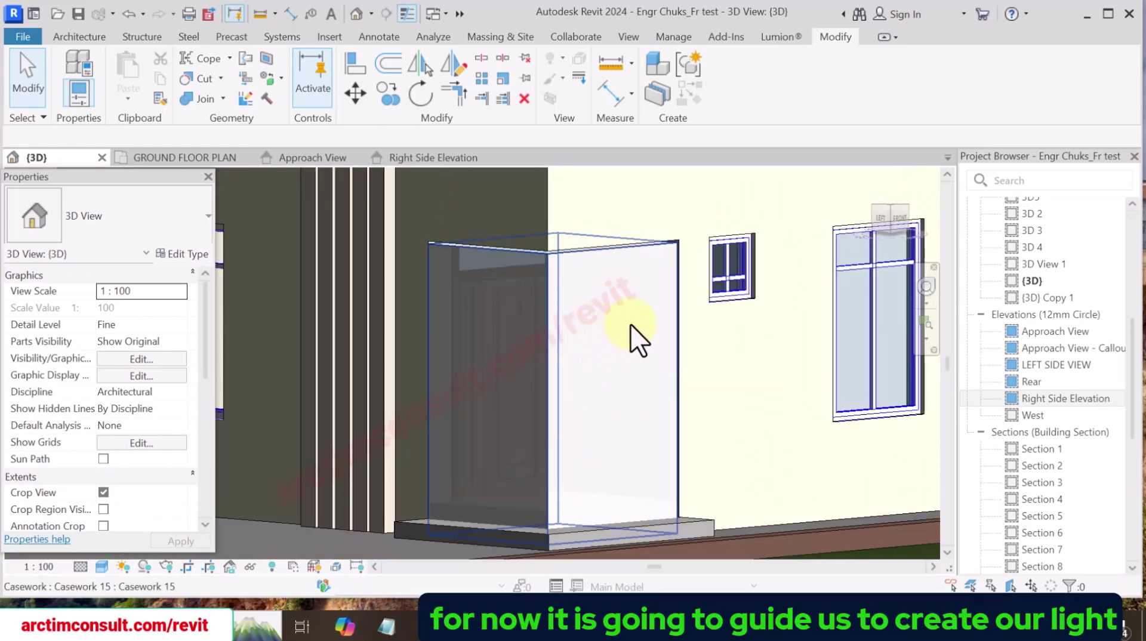
pyautogui.scroll(-1, 637, 291)
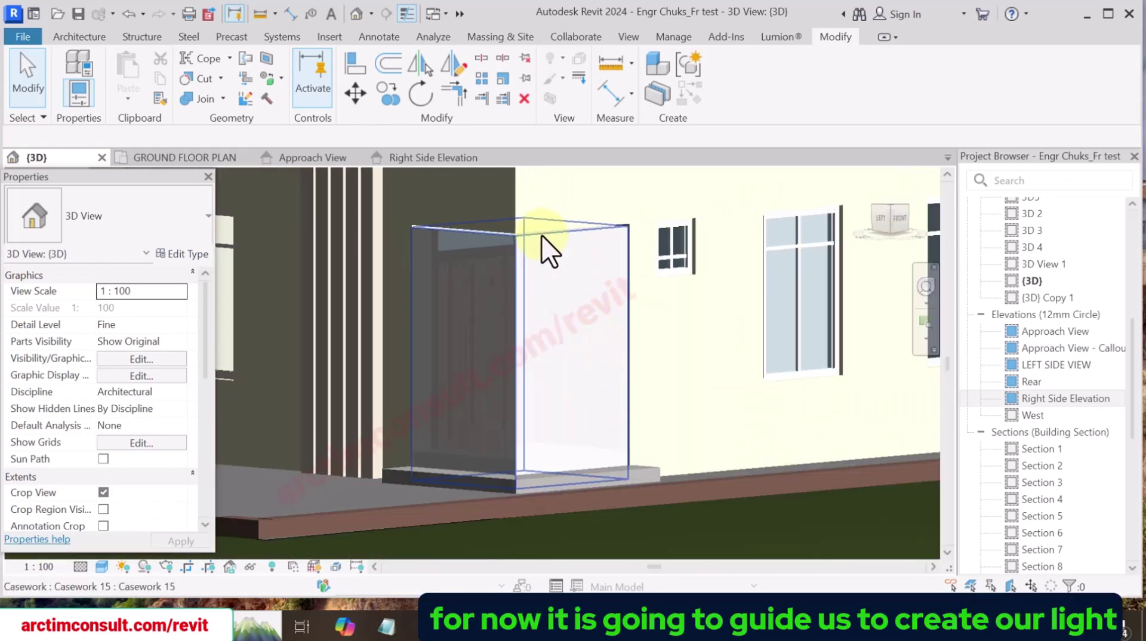
pyautogui.scroll(2, 568, 366)
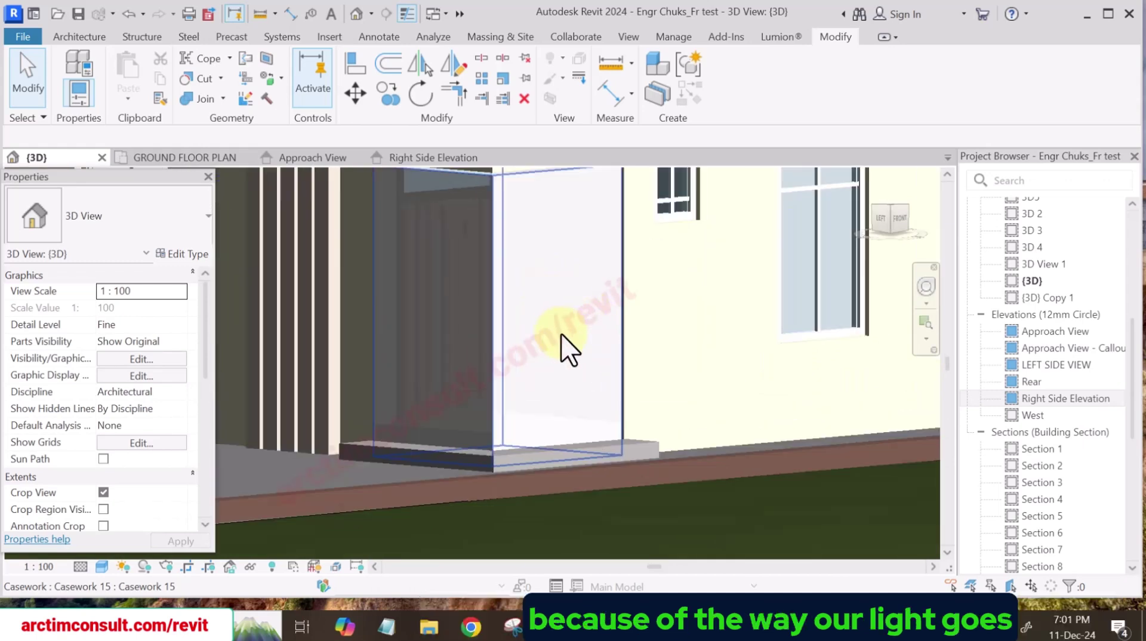
pyautogui.scroll(-4, 568, 334)
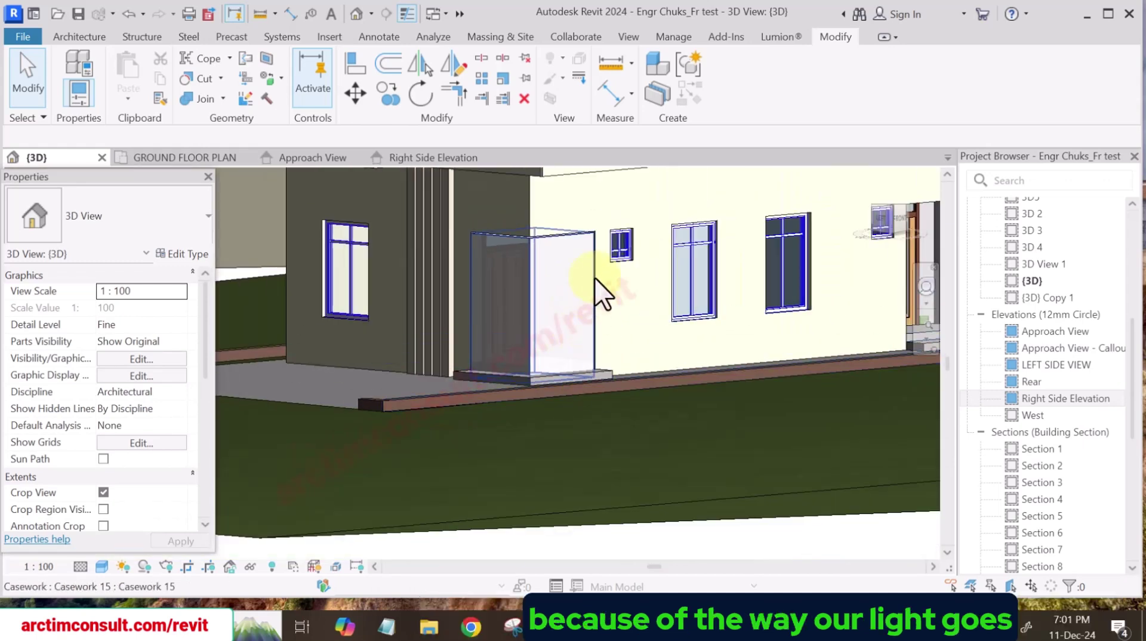
pyautogui.scroll(-3, 406, 299)
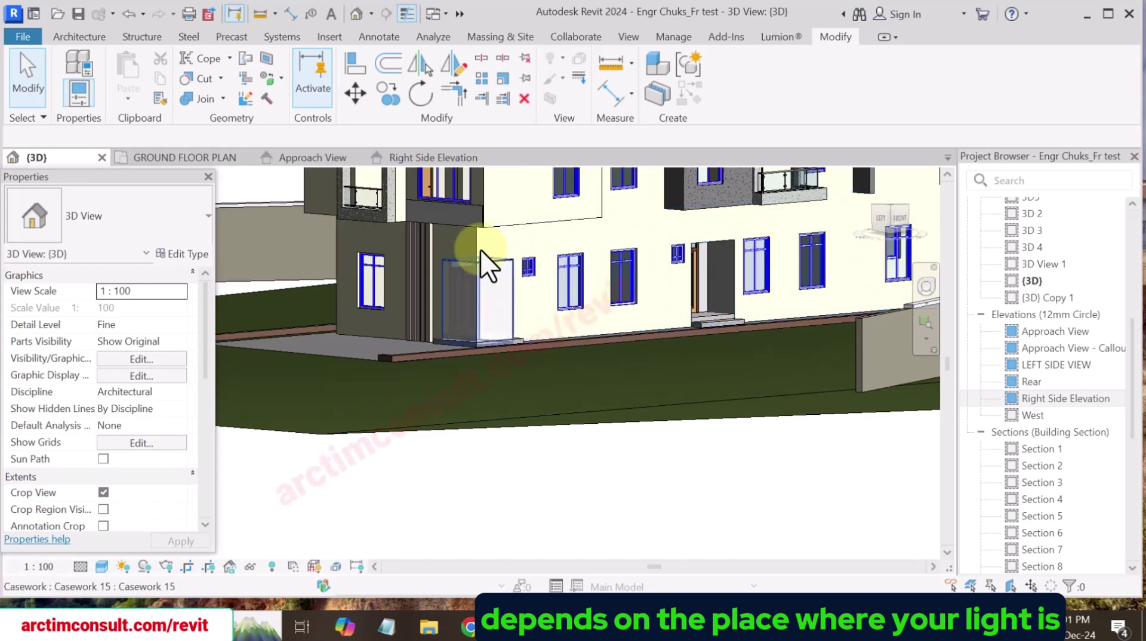
pyautogui.scroll(5, 464, 296)
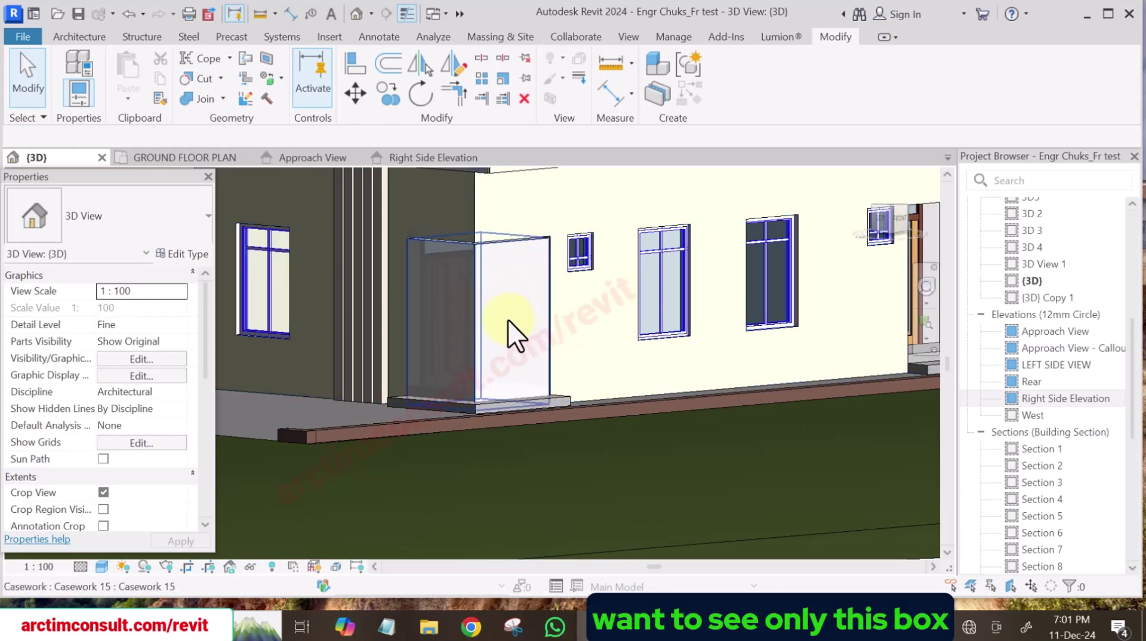
pyautogui.scroll(3, 510, 327)
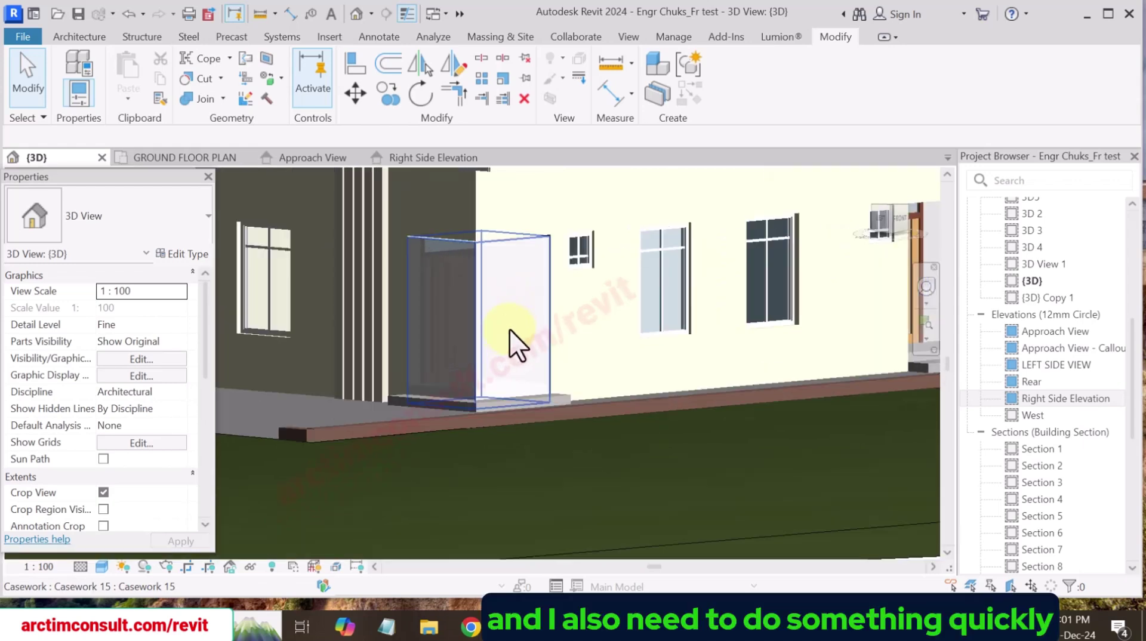
pyautogui.scroll(-5, 546, 334)
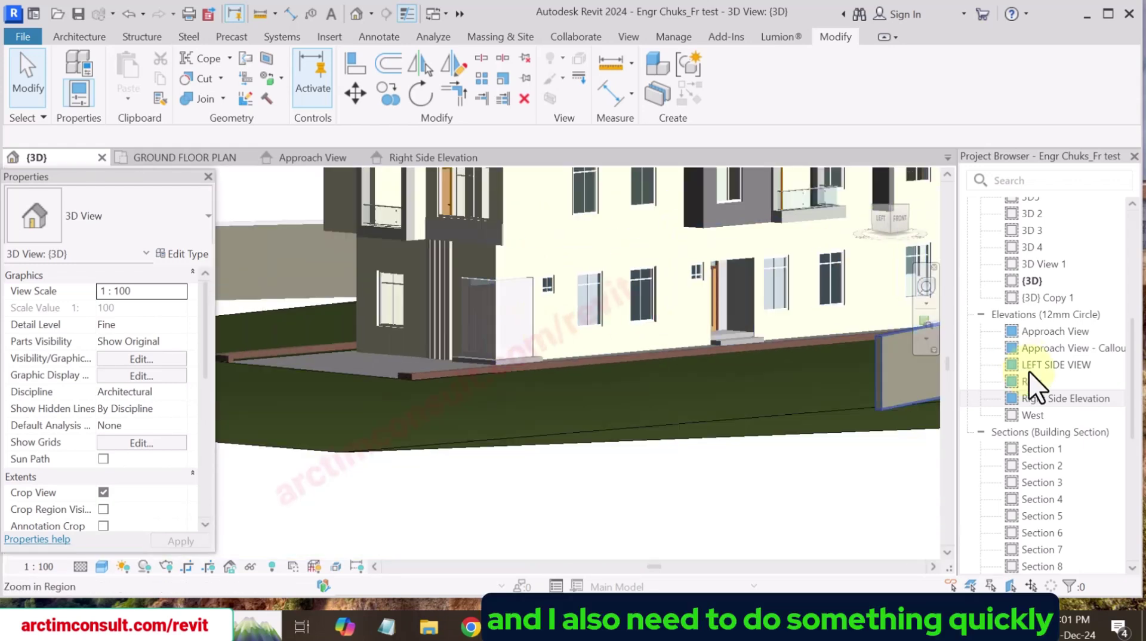
# Open the entrance box's extrusion sketch for editing on the GROUND FLOOR PLAN.
pyautogui.click(509, 308)
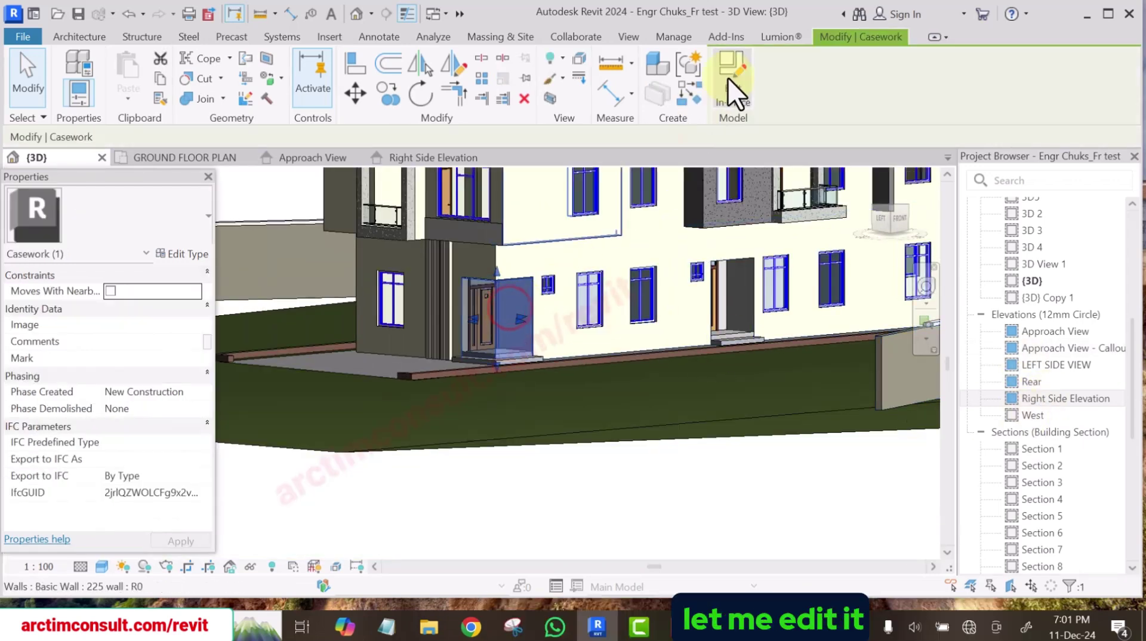
pyautogui.click(731, 76)
pyautogui.click(495, 317)
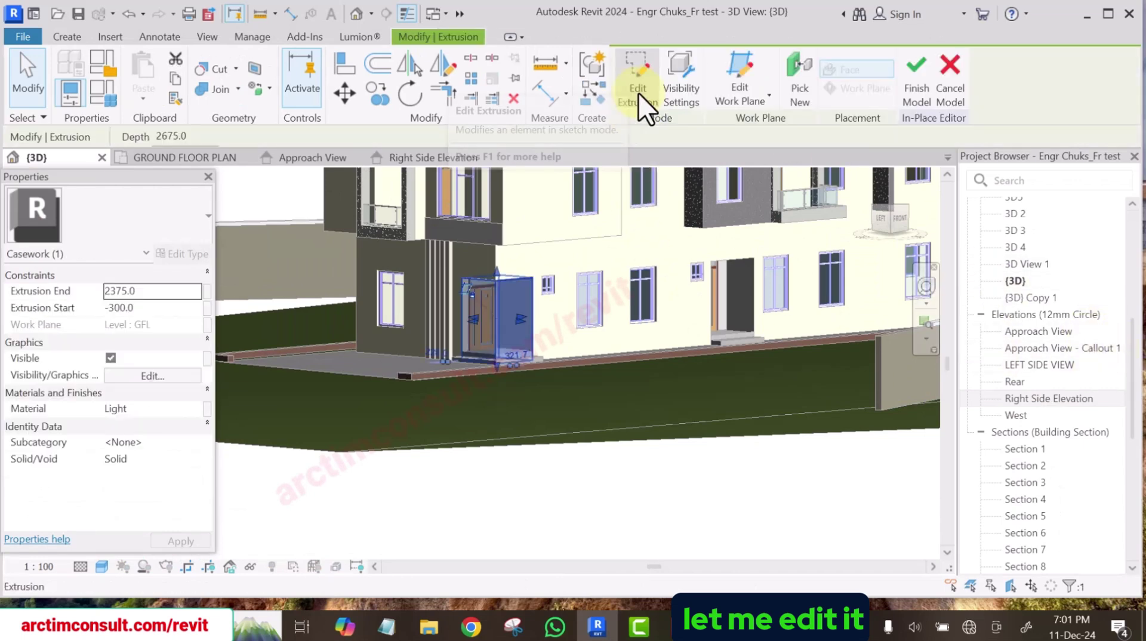
pyautogui.click(638, 89)
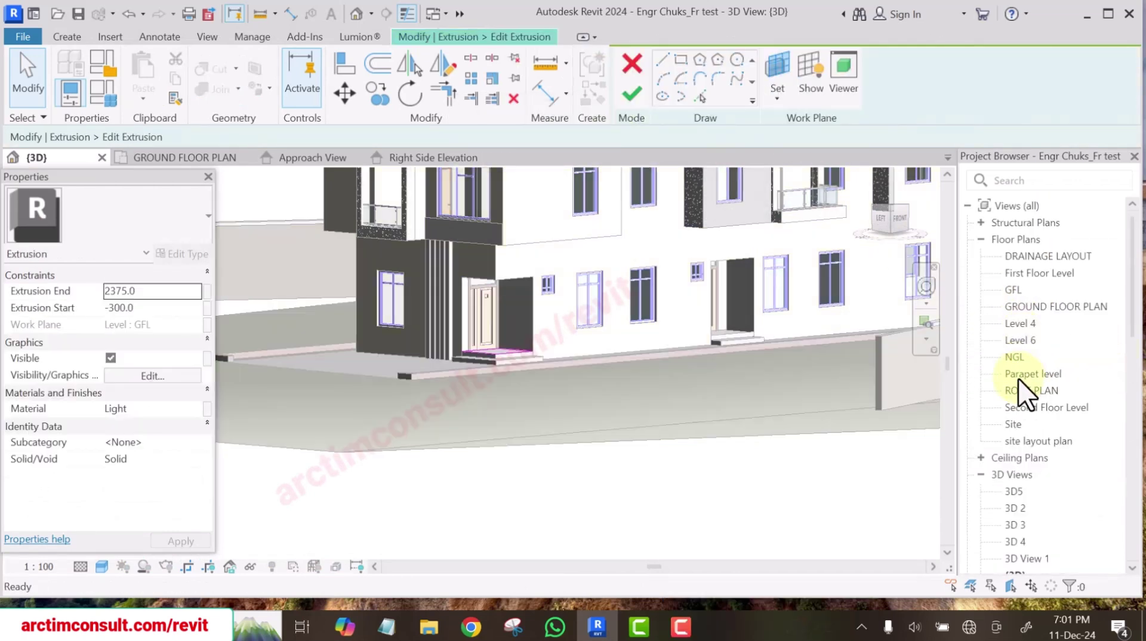
pyautogui.doubleClick(1035, 306)
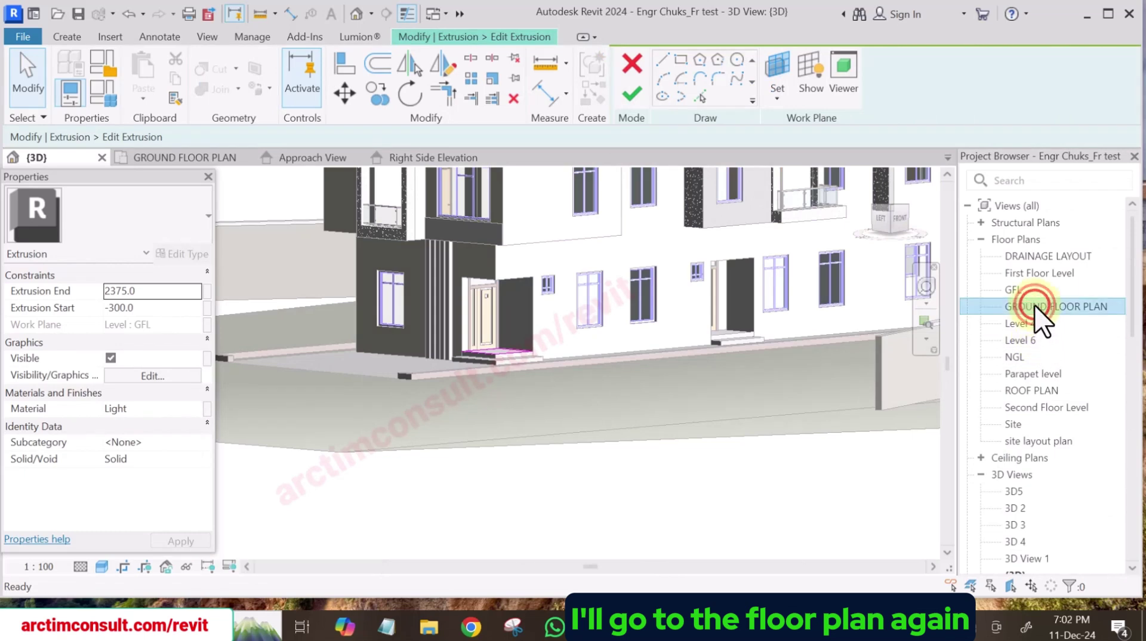
pyautogui.scroll(3, 460, 306)
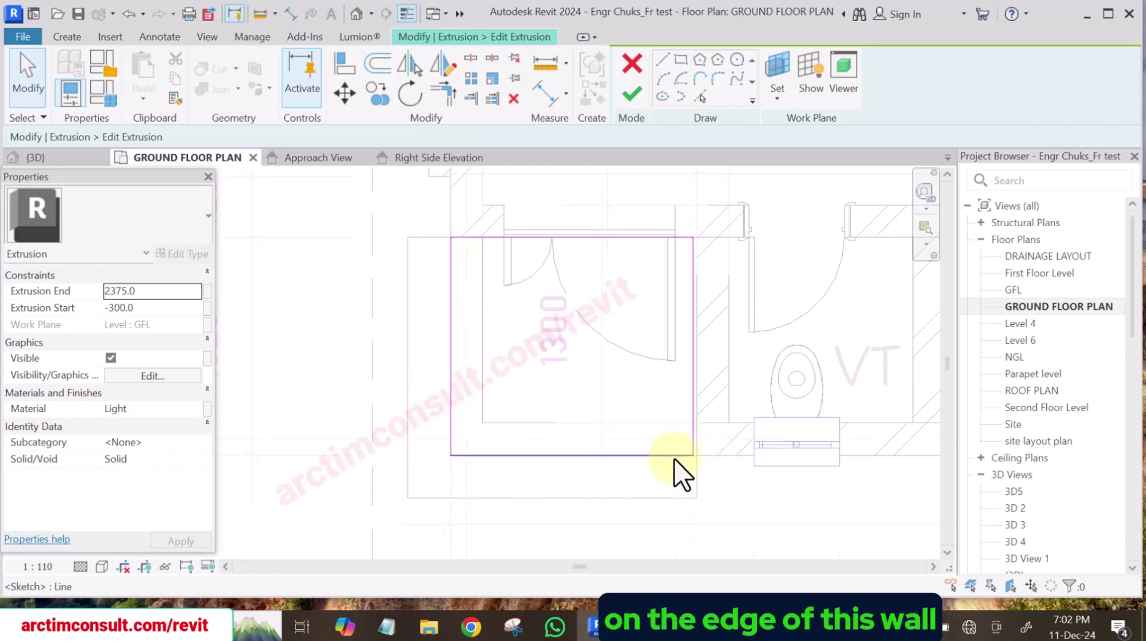
# Offset the outline's left and bottom edges 225 inward without copying, then finish the extrusion and model.
pyautogui.click(372, 55)
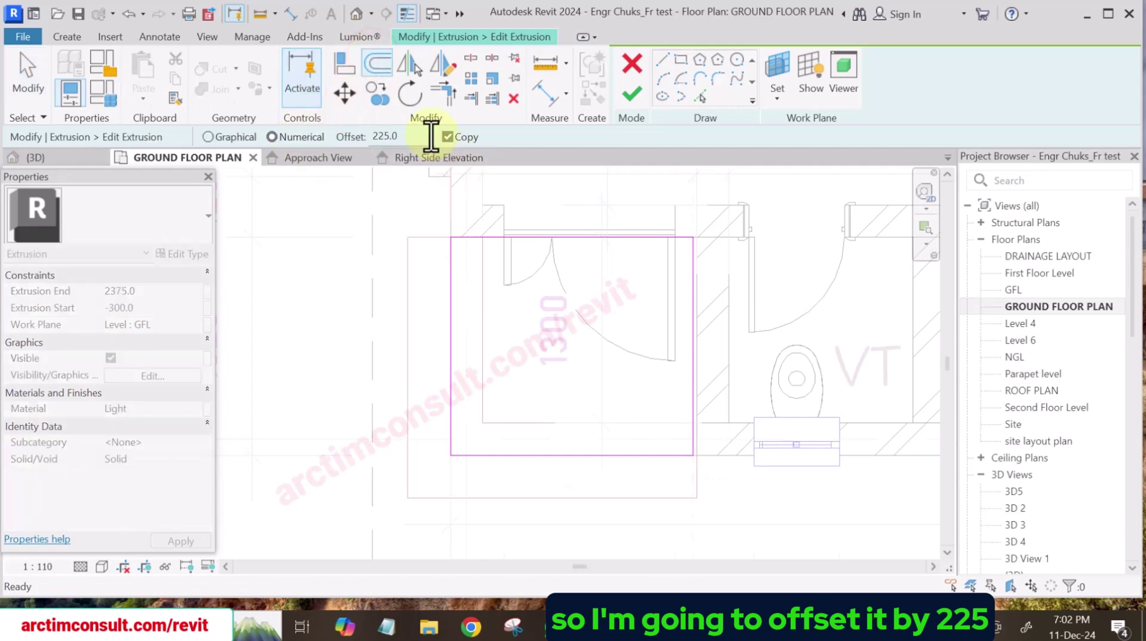
pyautogui.click(446, 138)
pyautogui.click(455, 300)
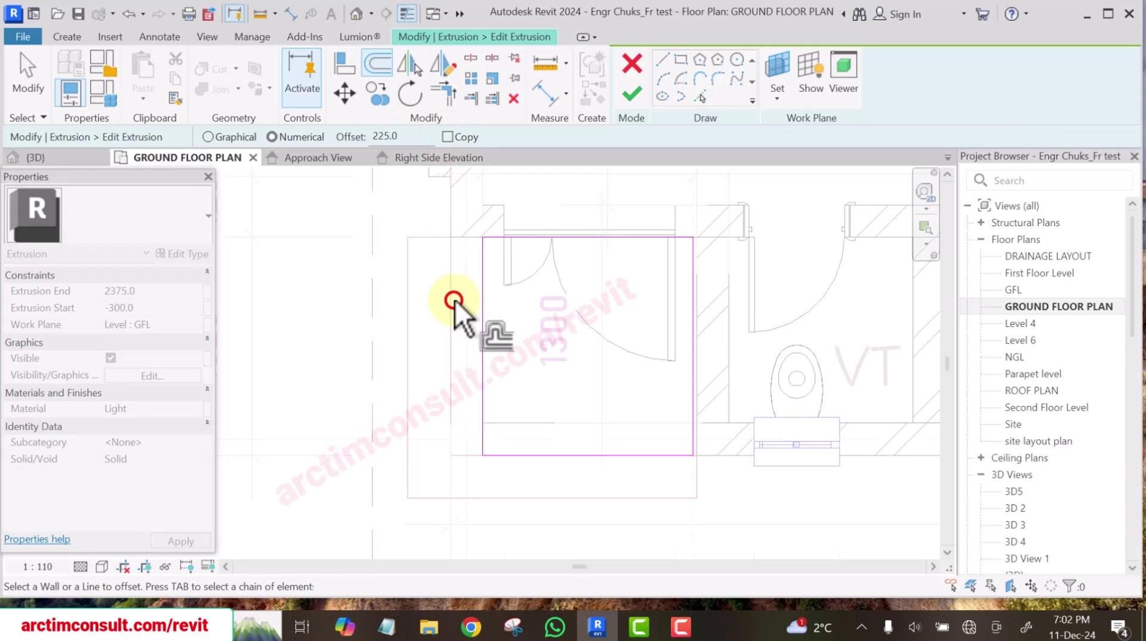
pyautogui.click(592, 454)
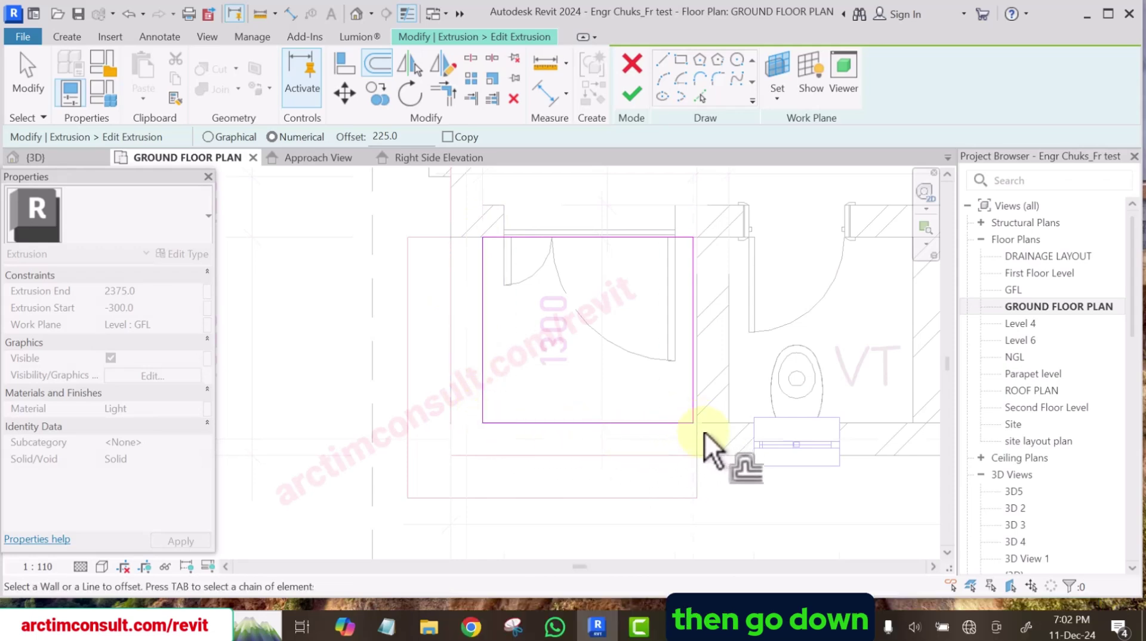
pyautogui.click(629, 97)
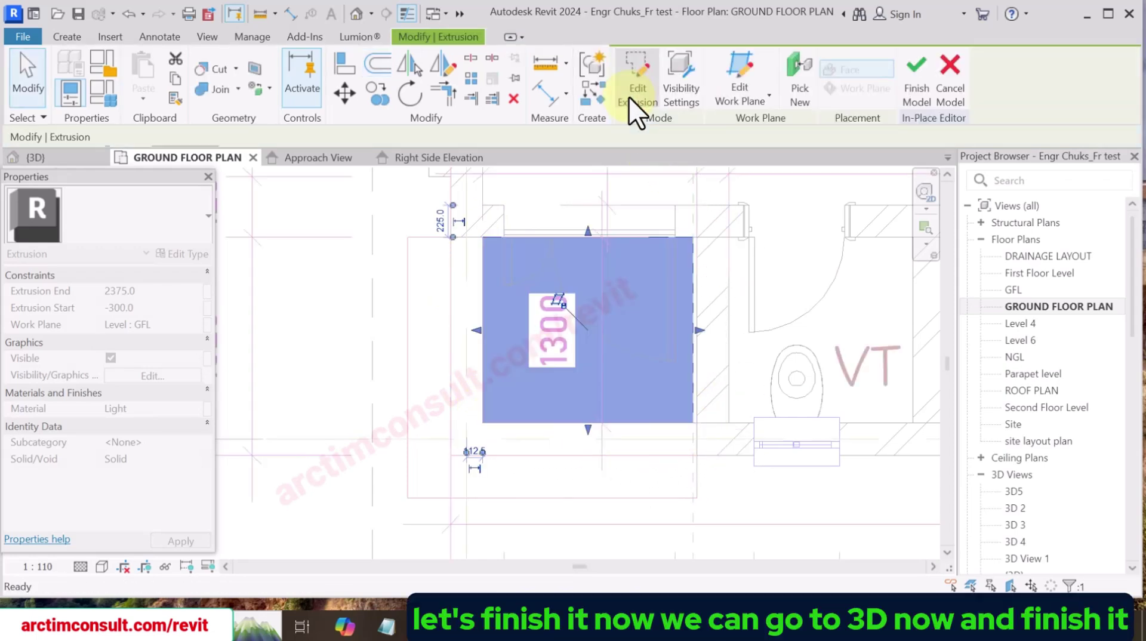
pyautogui.click(357, 15)
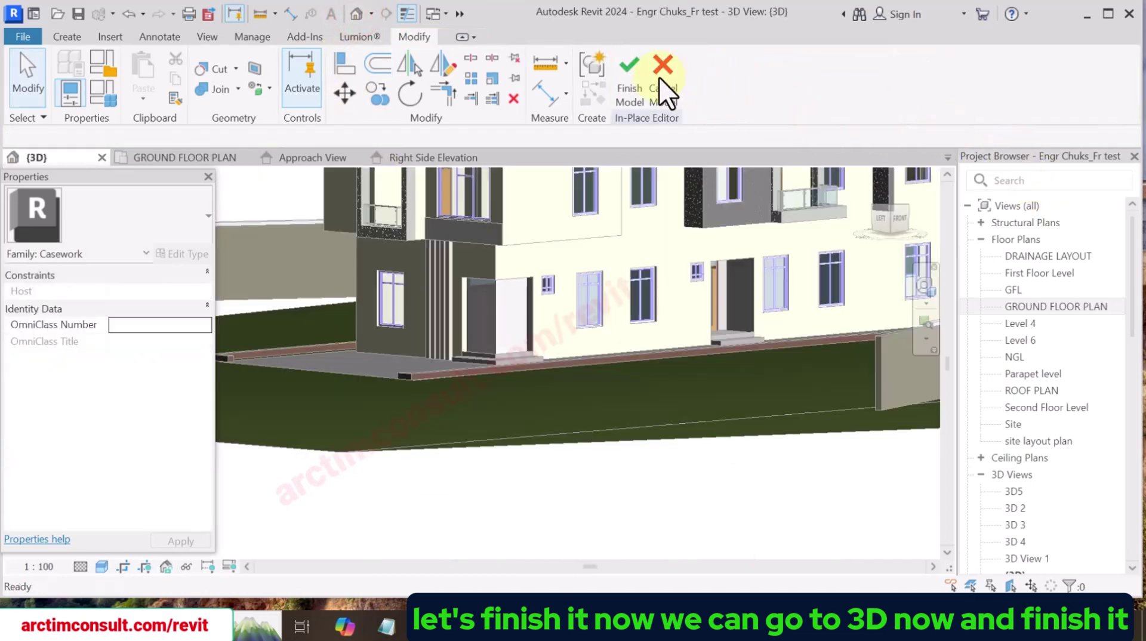
pyautogui.click(630, 72)
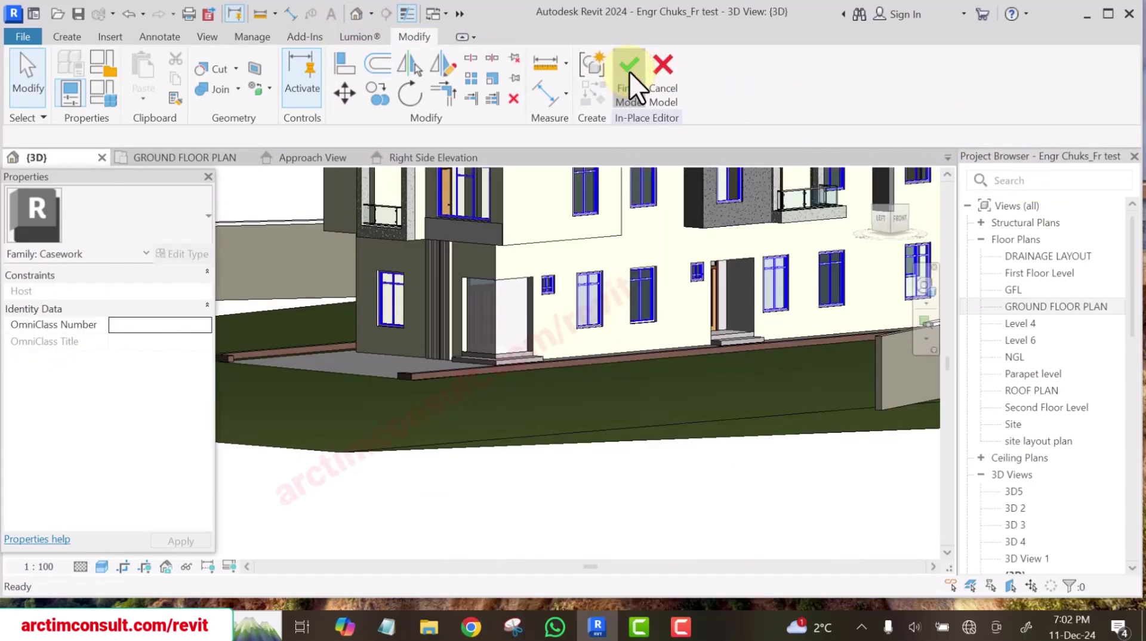
# Isolate the Casework 15 box in the 3D view and orbit around it.
pyautogui.scroll(6, 488, 321)
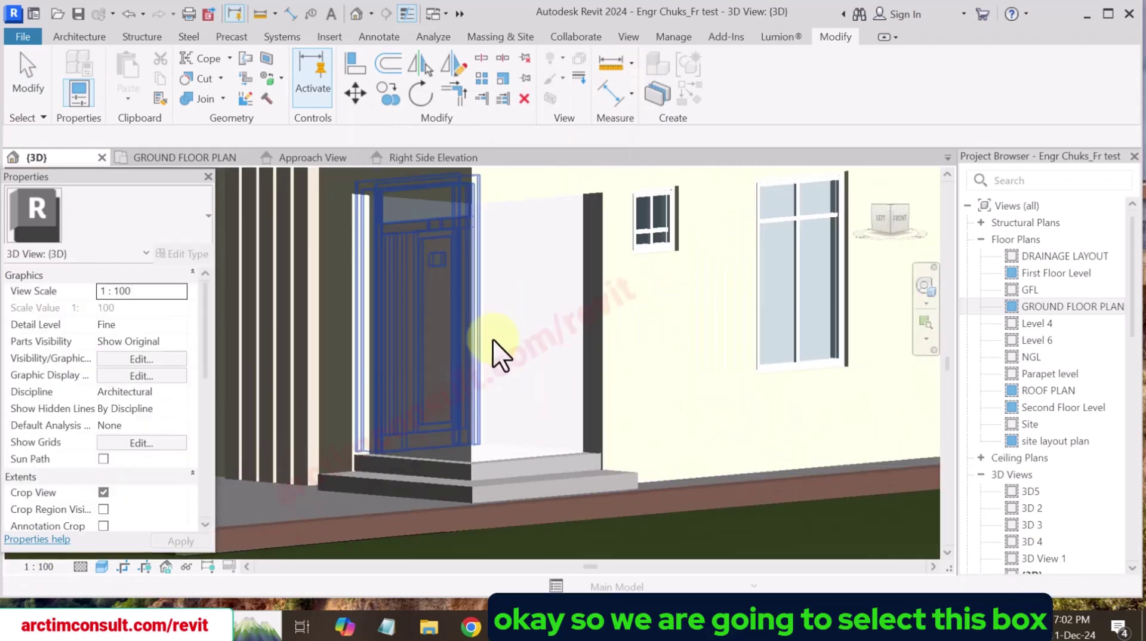
pyautogui.click(533, 306)
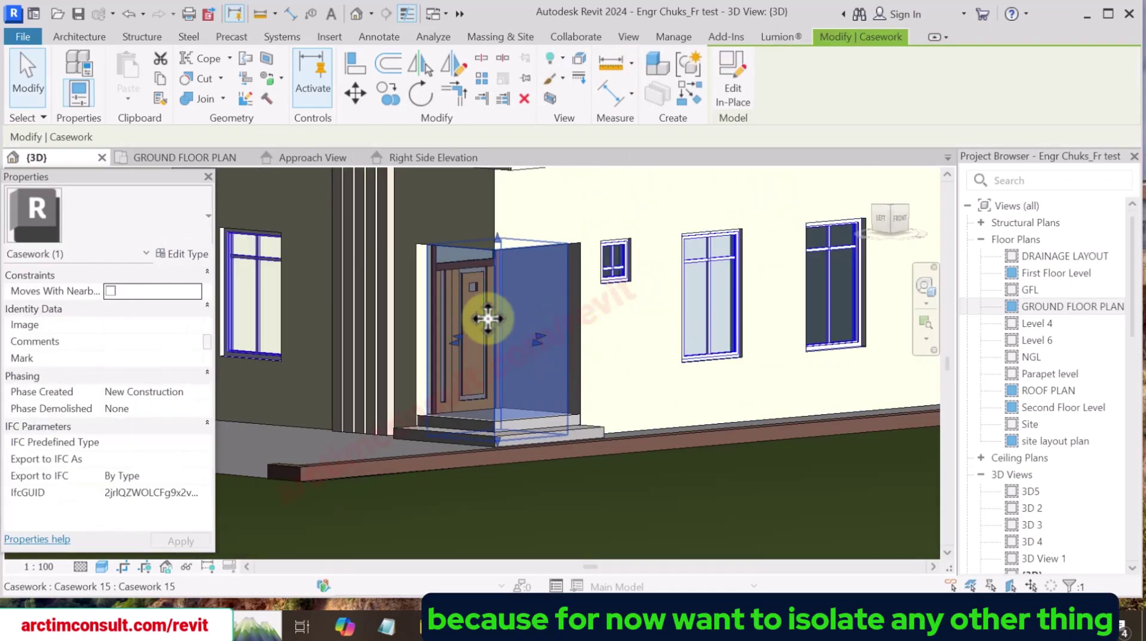
pyautogui.scroll(-3, 536, 338)
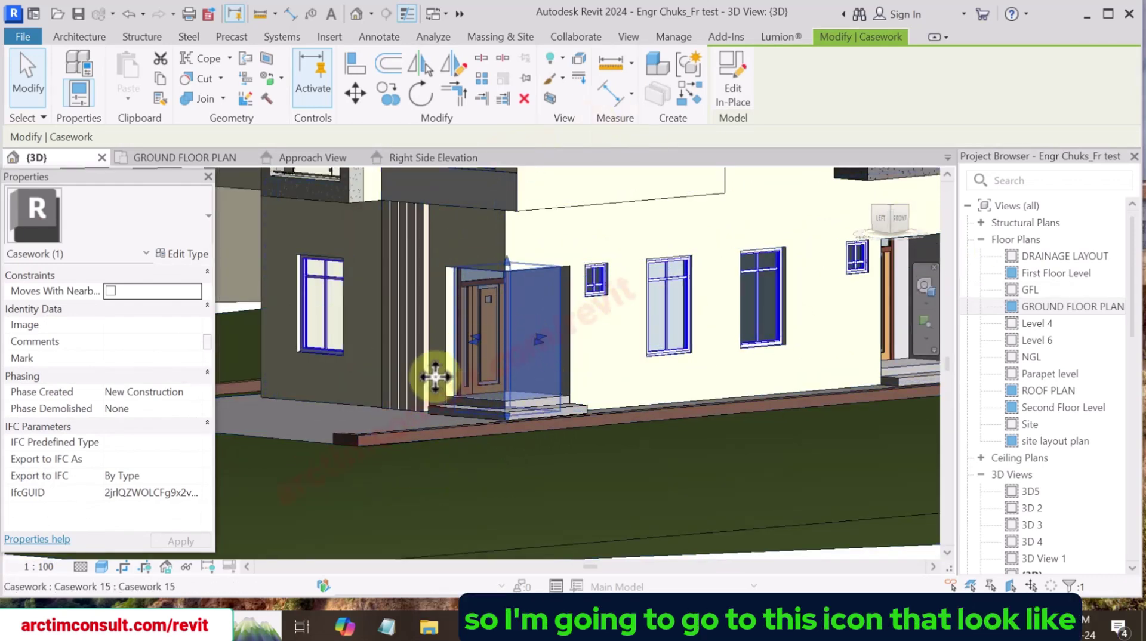
pyautogui.click(185, 564)
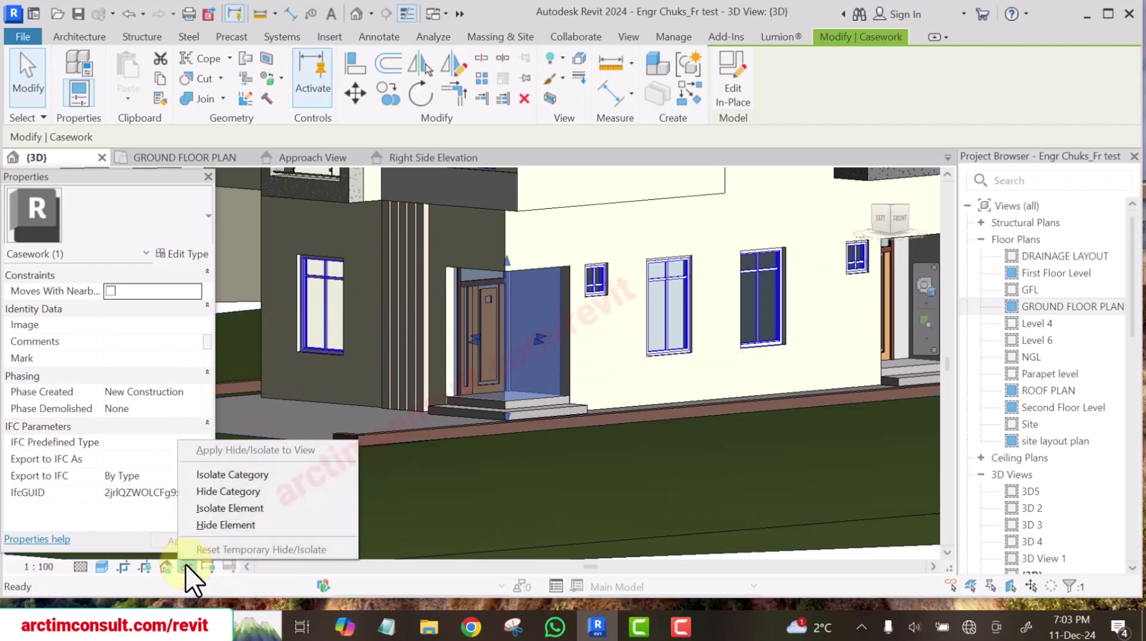
pyautogui.click(229, 510)
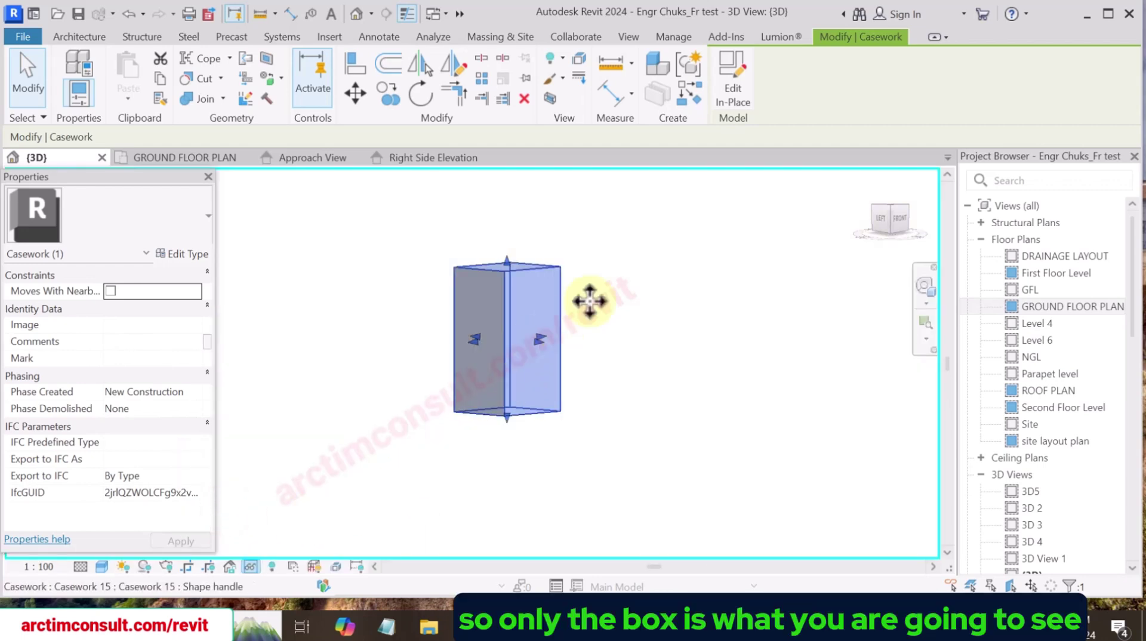
pyautogui.click(613, 287)
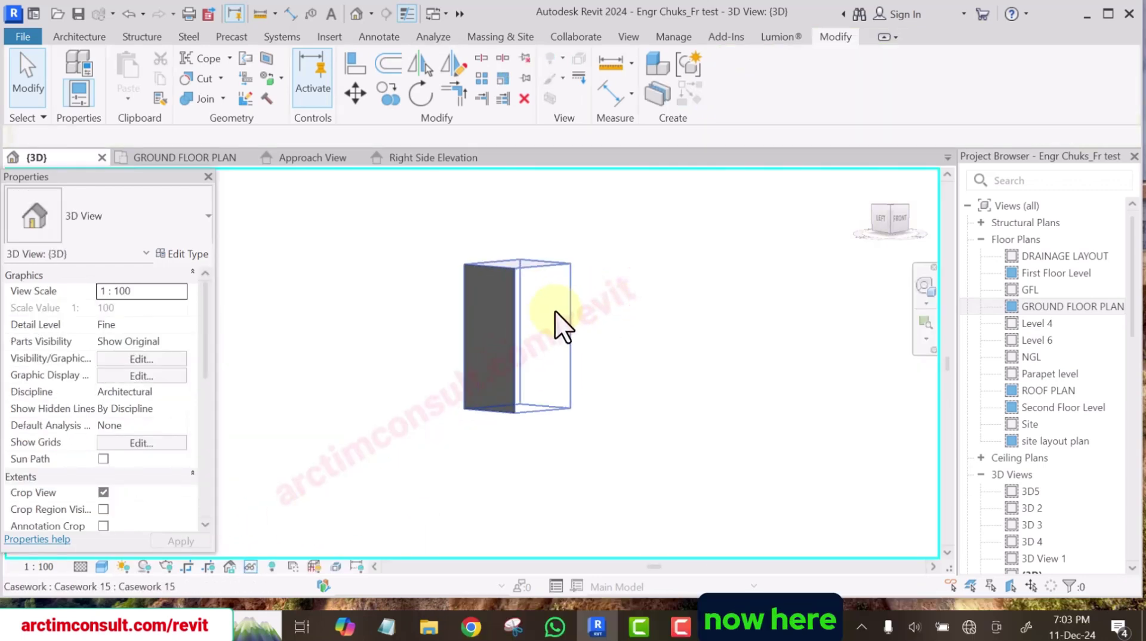
pyautogui.scroll(1, 554, 310)
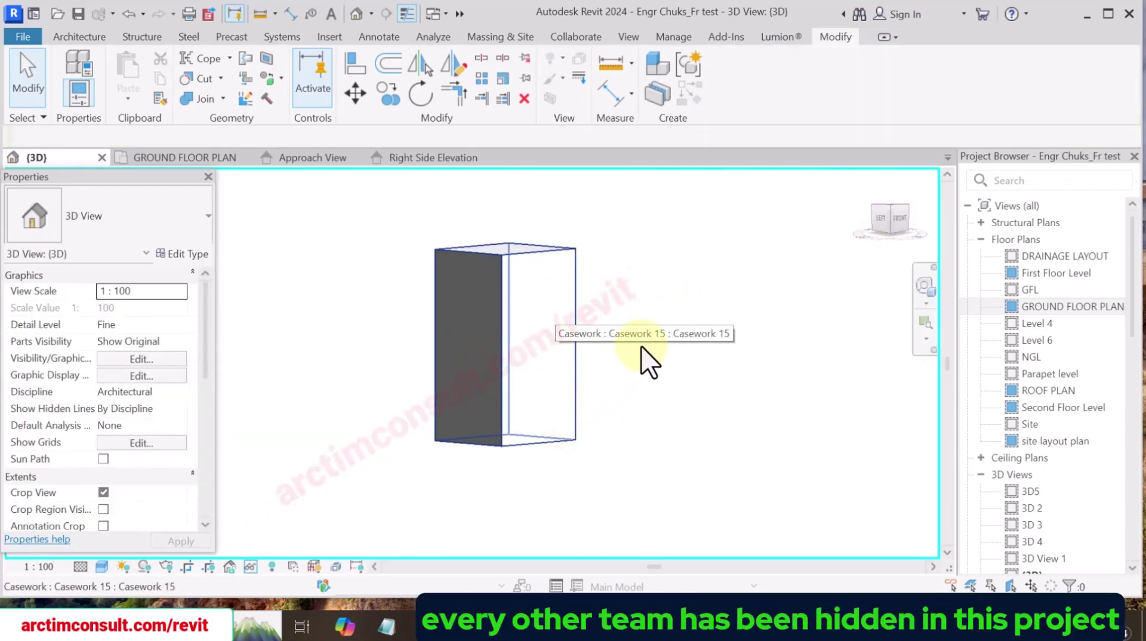
pyautogui.keyDown('shift'); pyautogui.moveTo(642, 343); pyautogui.dragTo(670, 344, button='middle'); pyautogui.keyUp('shift')
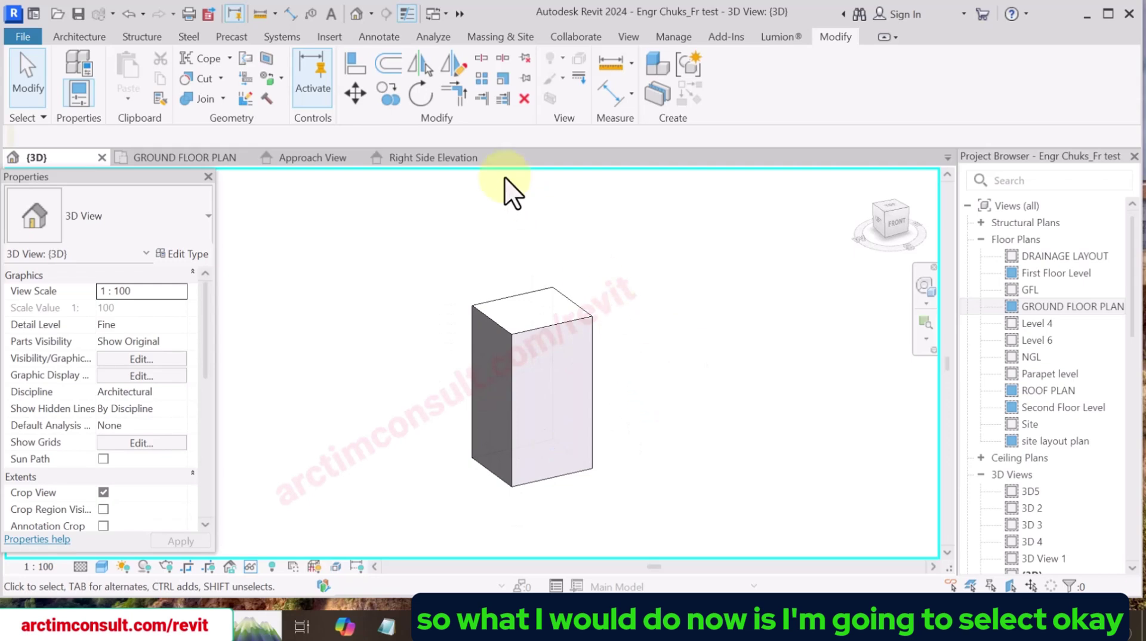
# Create an in-place Casework model via Architecture > Component > Model In-Place, naming it 'line light'.
pyautogui.click(76, 37)
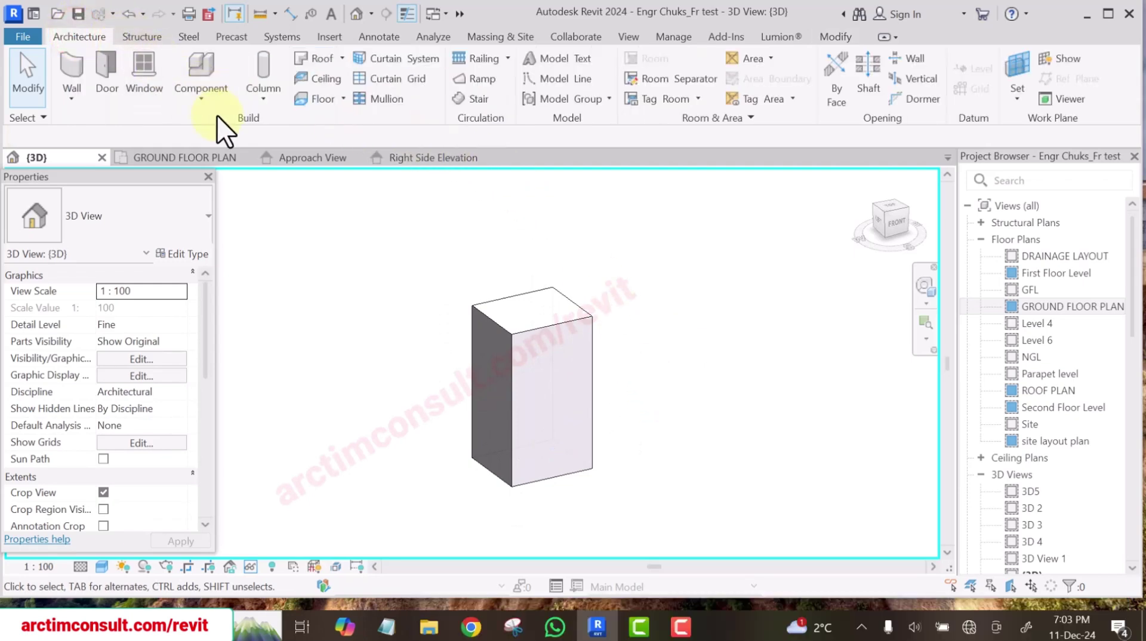
pyautogui.click(200, 98)
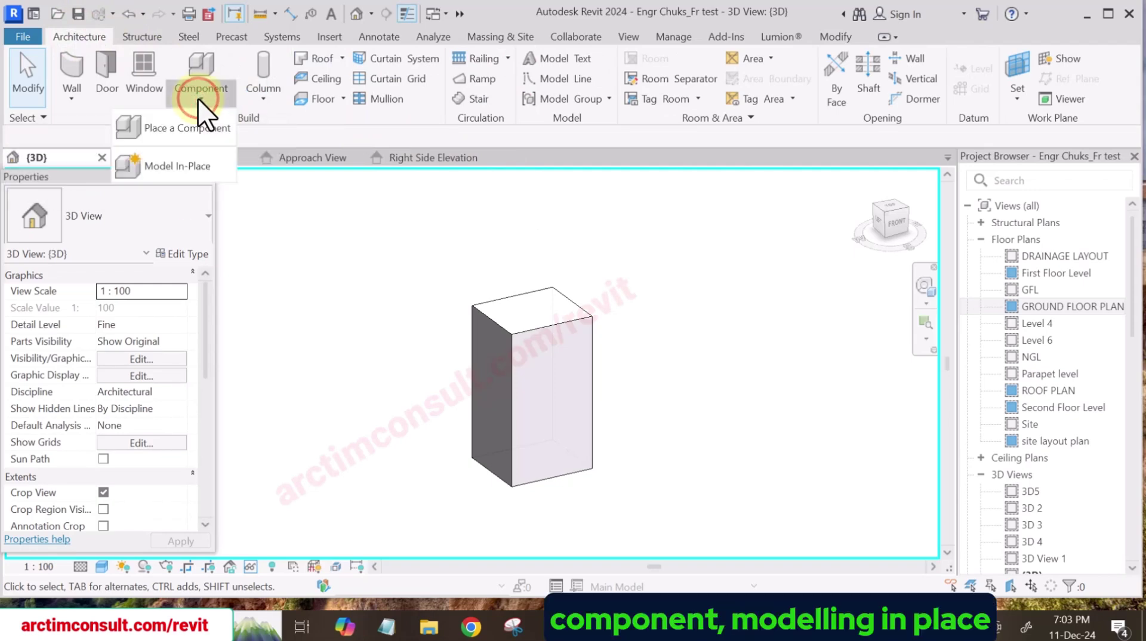
pyautogui.click(172, 168)
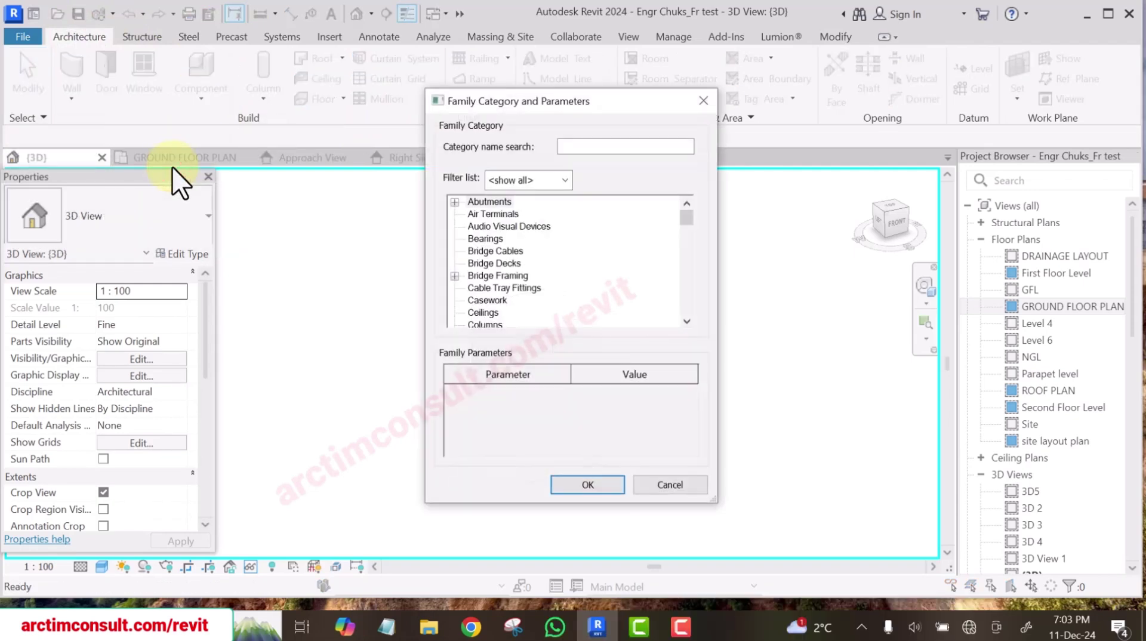
pyautogui.scroll(-1, 504, 252)
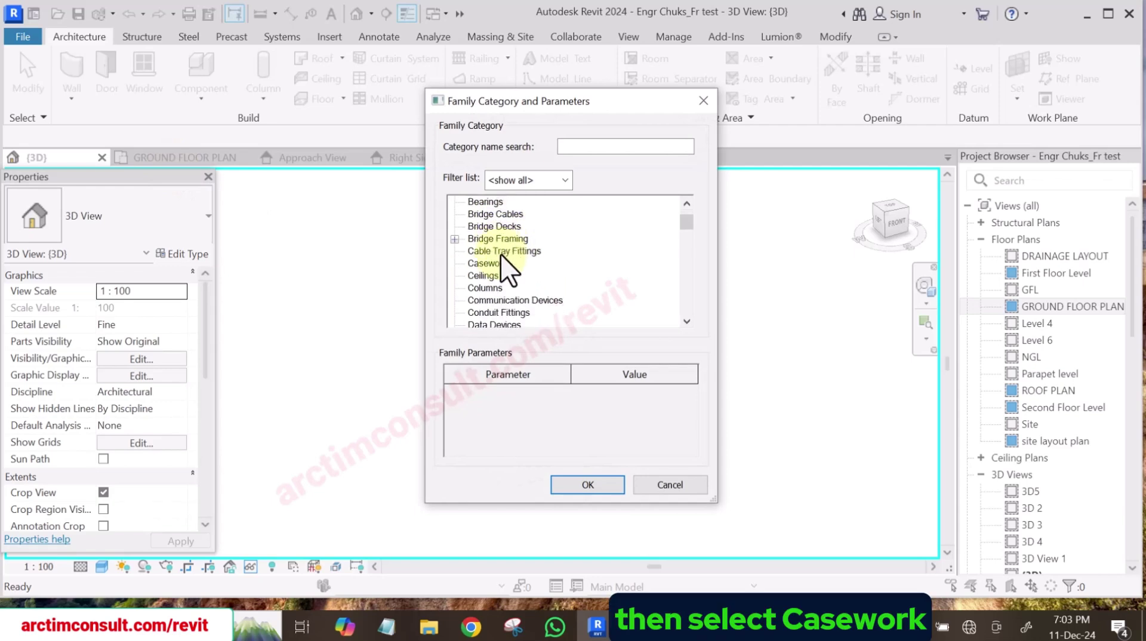
pyautogui.click(486, 266)
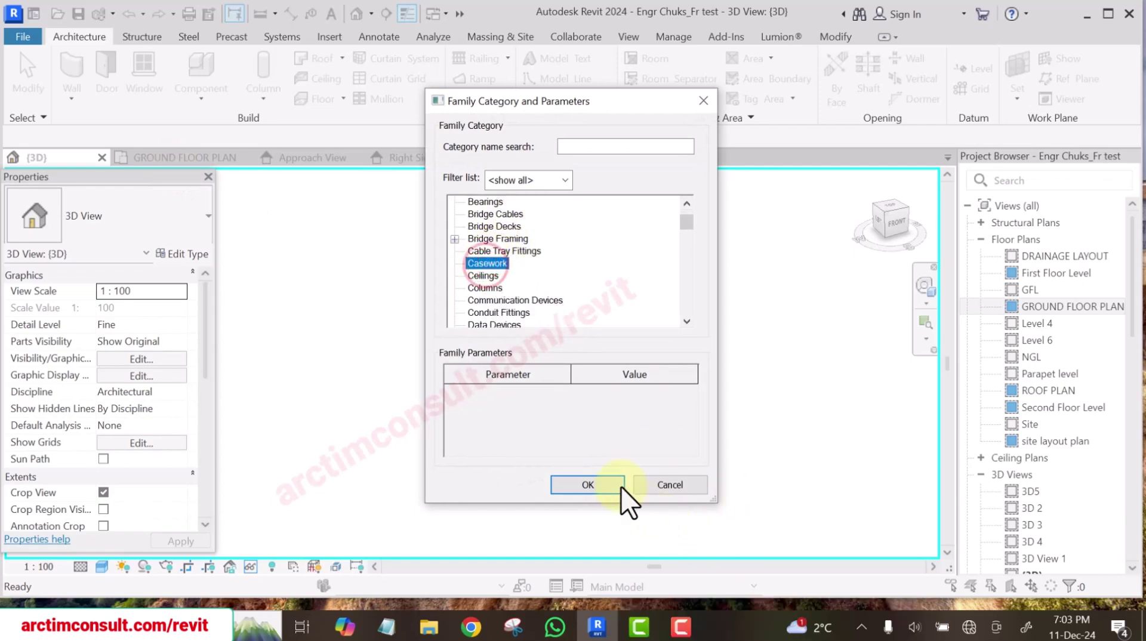
pyautogui.click(607, 481)
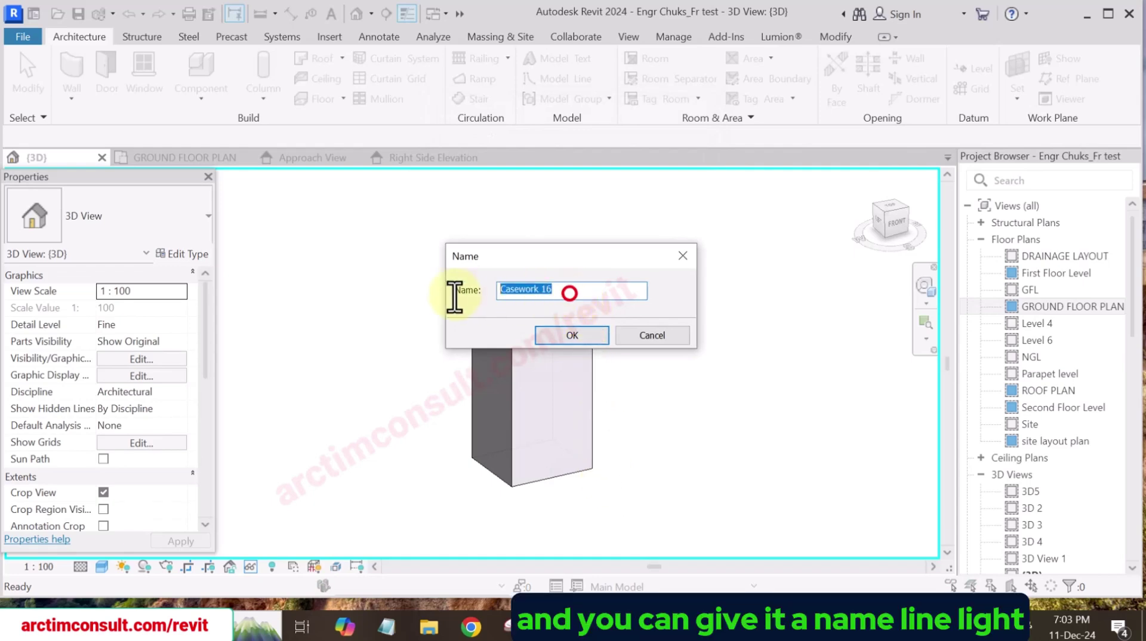
pyautogui.press('BackSpace')
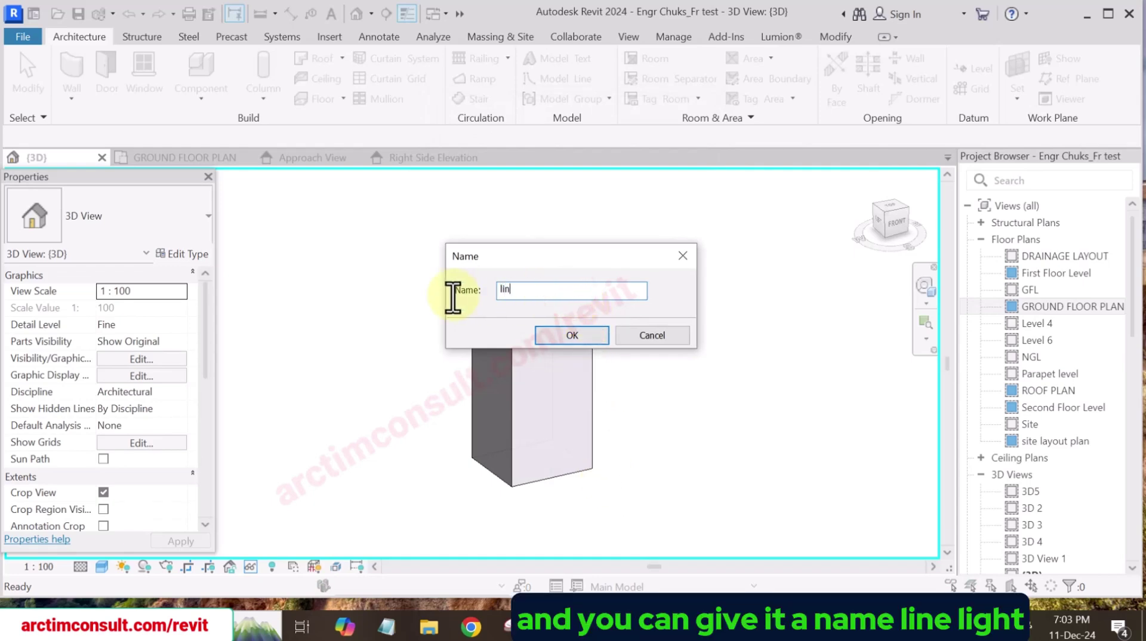
pyautogui.write('line light')
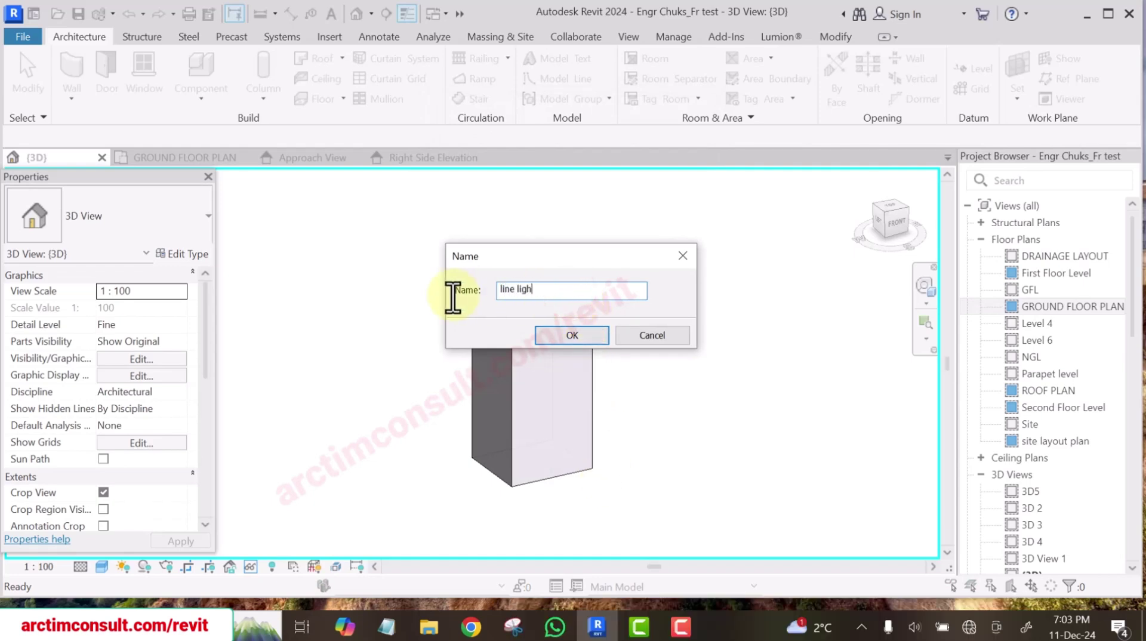
pyautogui.click(559, 335)
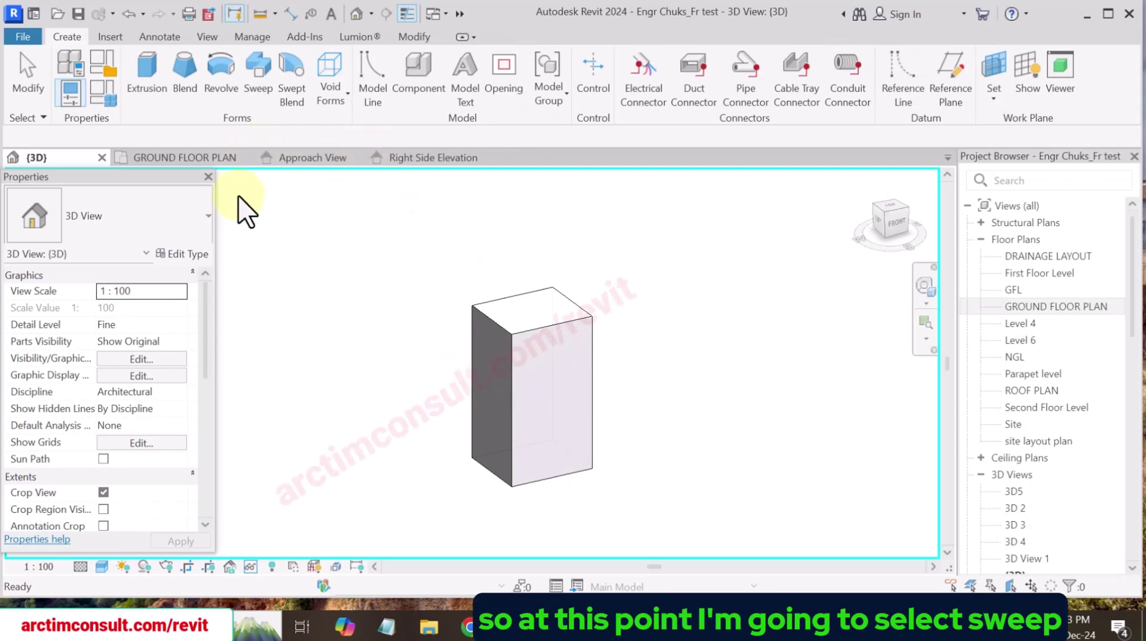
# Start a sweep and pick the box's right vertical edge and top front edge as its path.
pyautogui.click(259, 61)
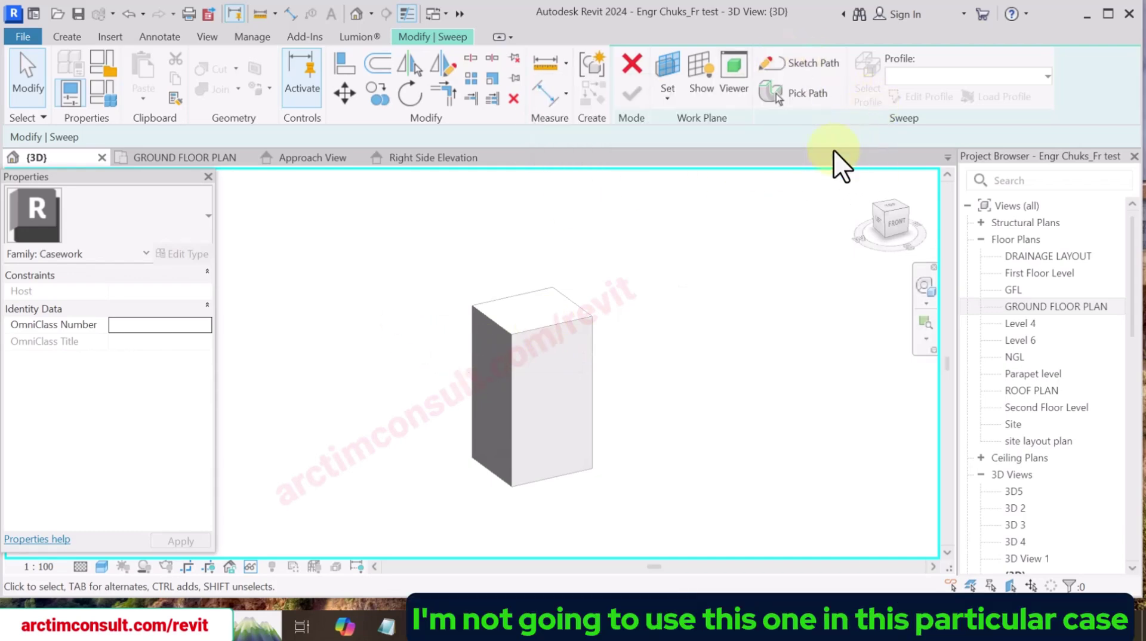
pyautogui.click(787, 89)
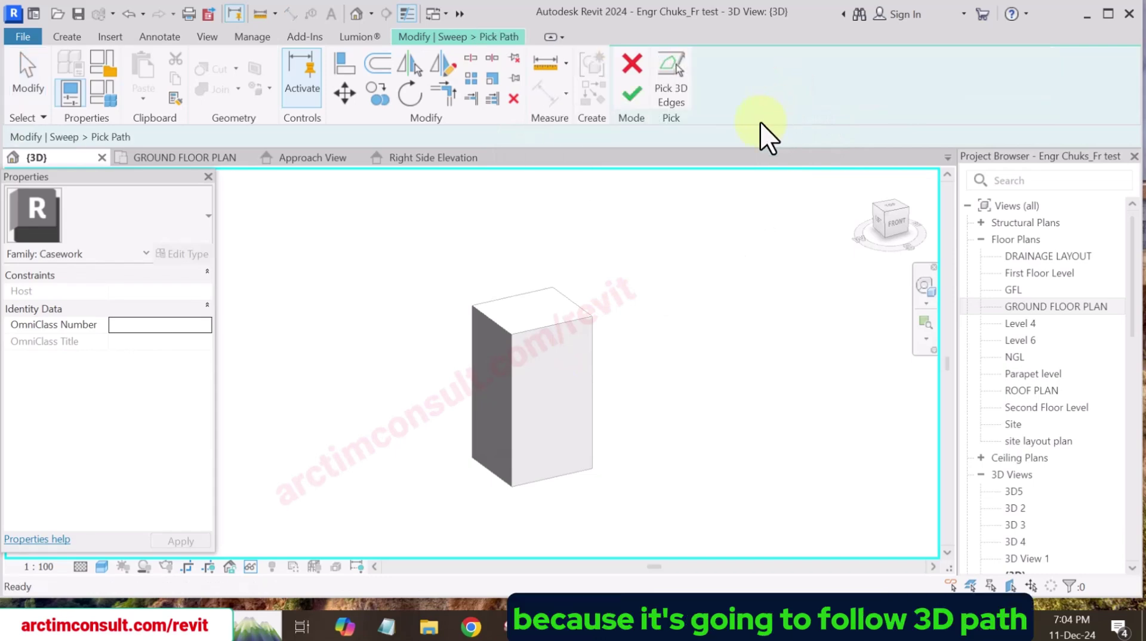
pyautogui.click(673, 65)
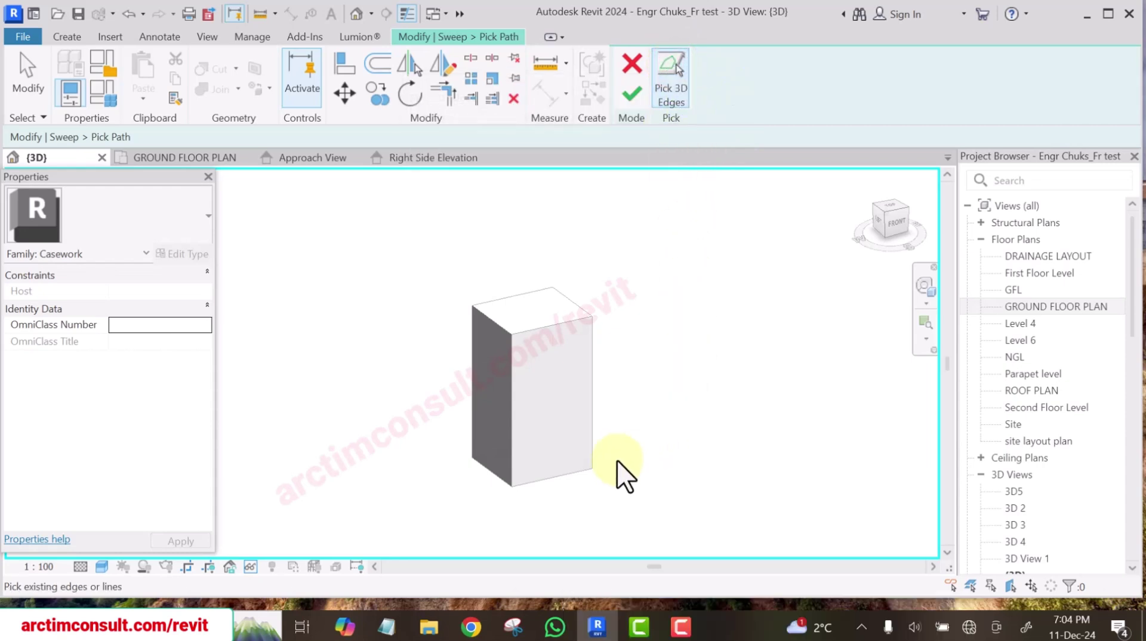
pyautogui.scroll(2, 597, 430)
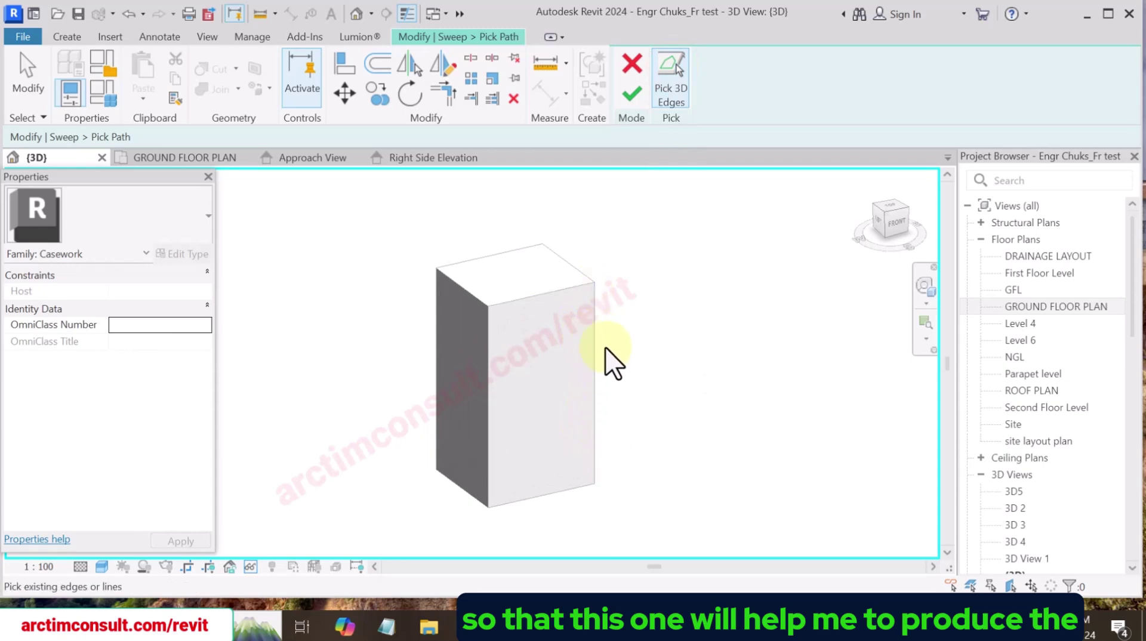
pyautogui.click(594, 399)
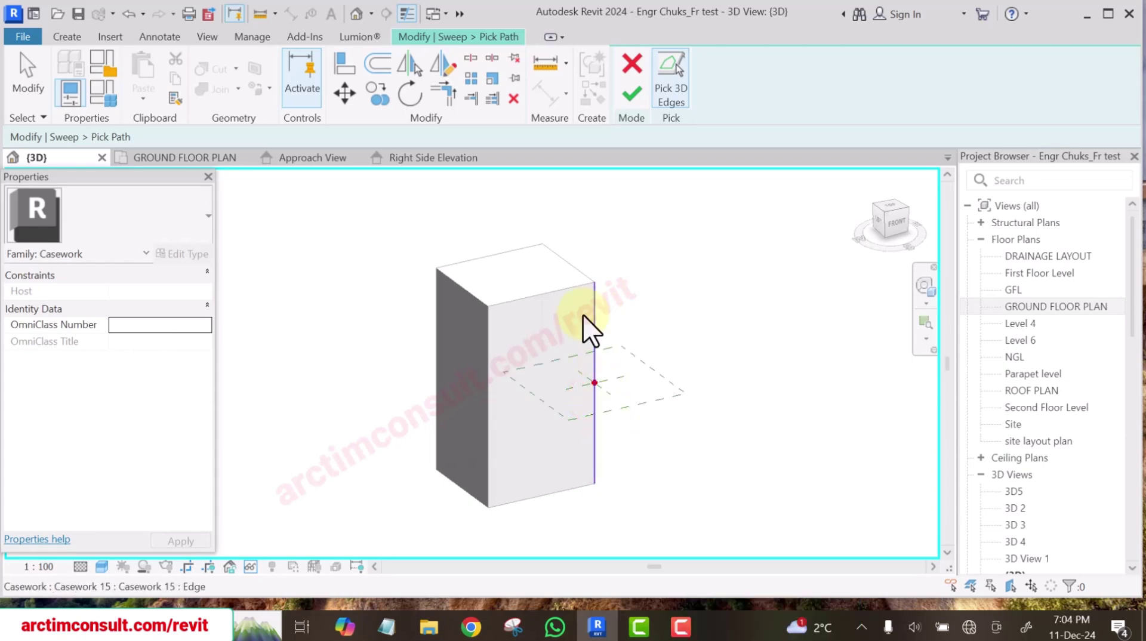
pyautogui.click(535, 290)
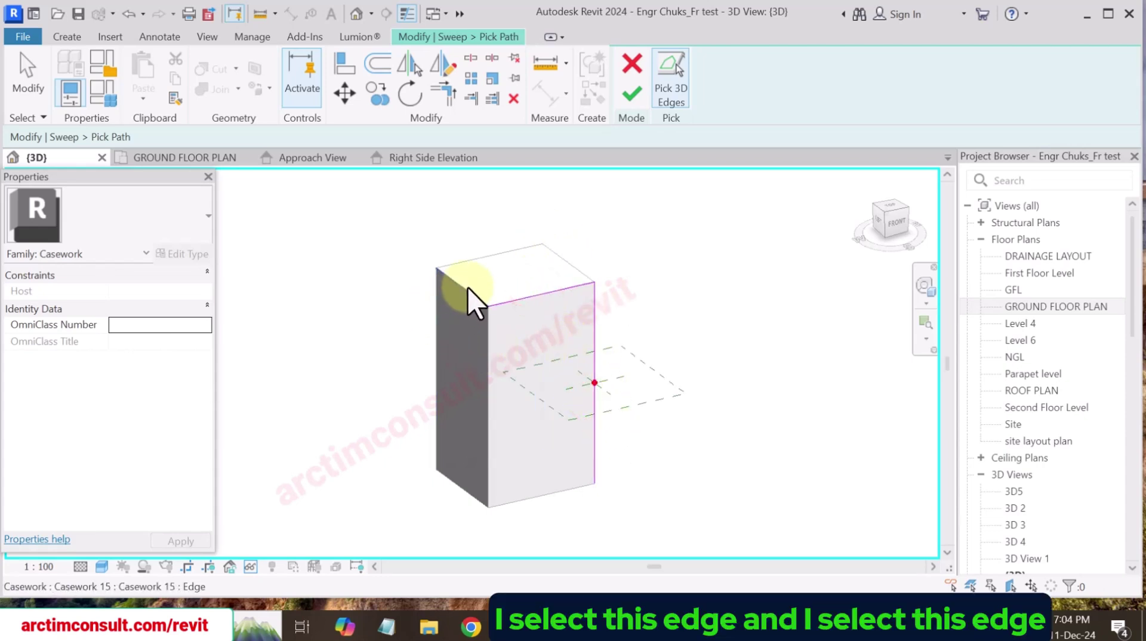
pyautogui.scroll(3, 473, 306)
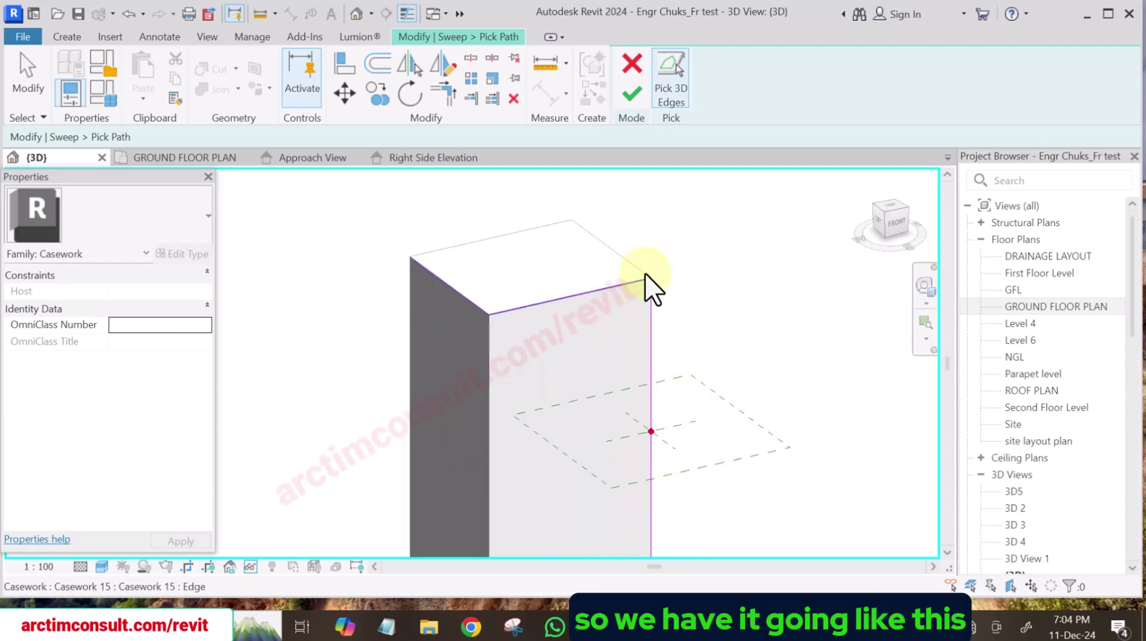
pyautogui.scroll(-5, 399, 244)
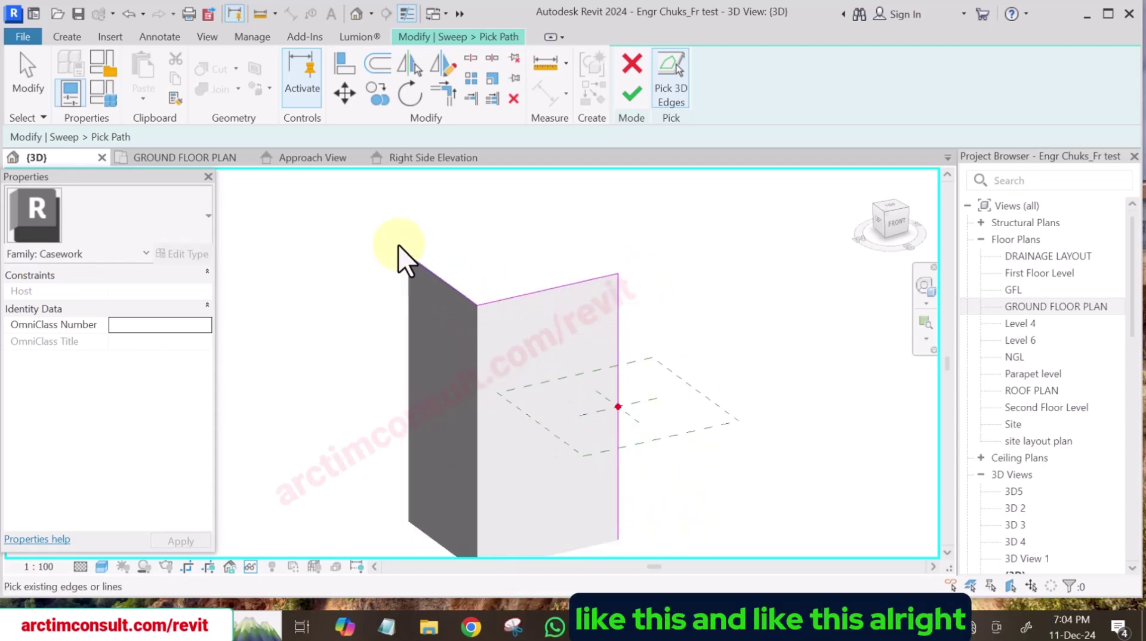
pyautogui.click(634, 93)
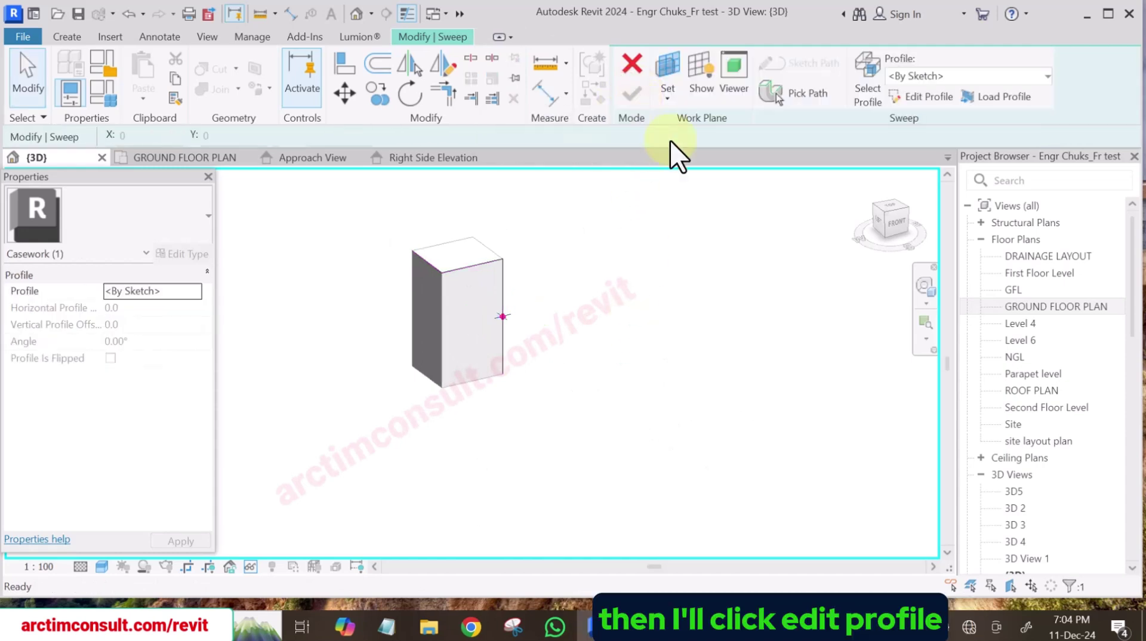
# Edit the sweep profile from a top-down view and sketch a rectangle at the path start.
pyautogui.click(930, 96)
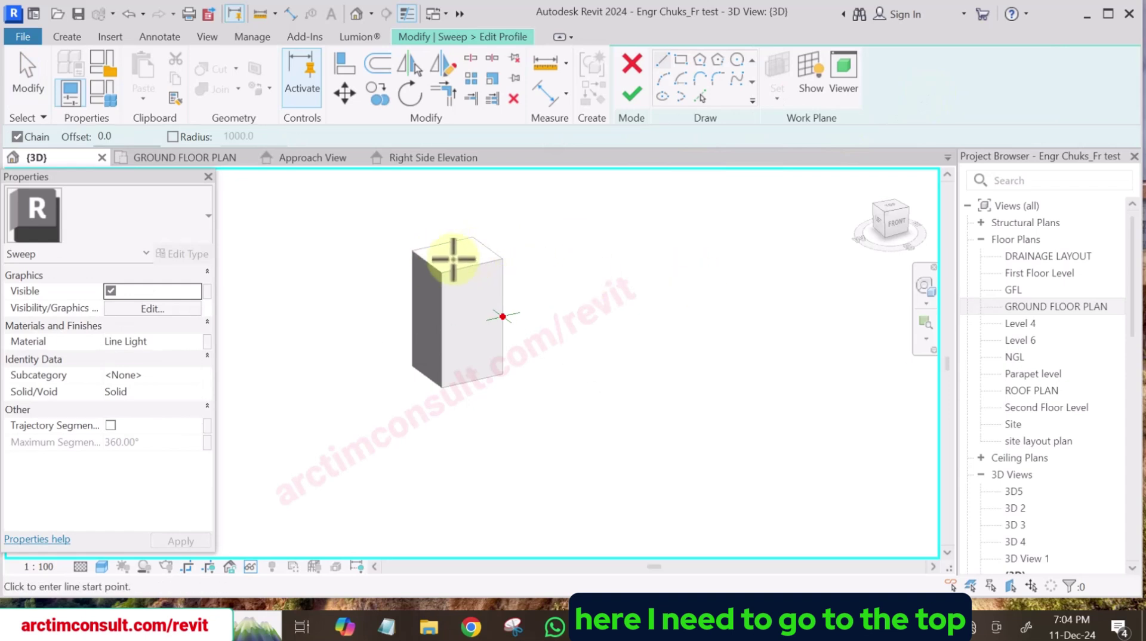
pyautogui.keyDown('shift'); pyautogui.moveTo(761, 241); pyautogui.dragTo(738, 376, button='middle'); pyautogui.keyUp('shift')
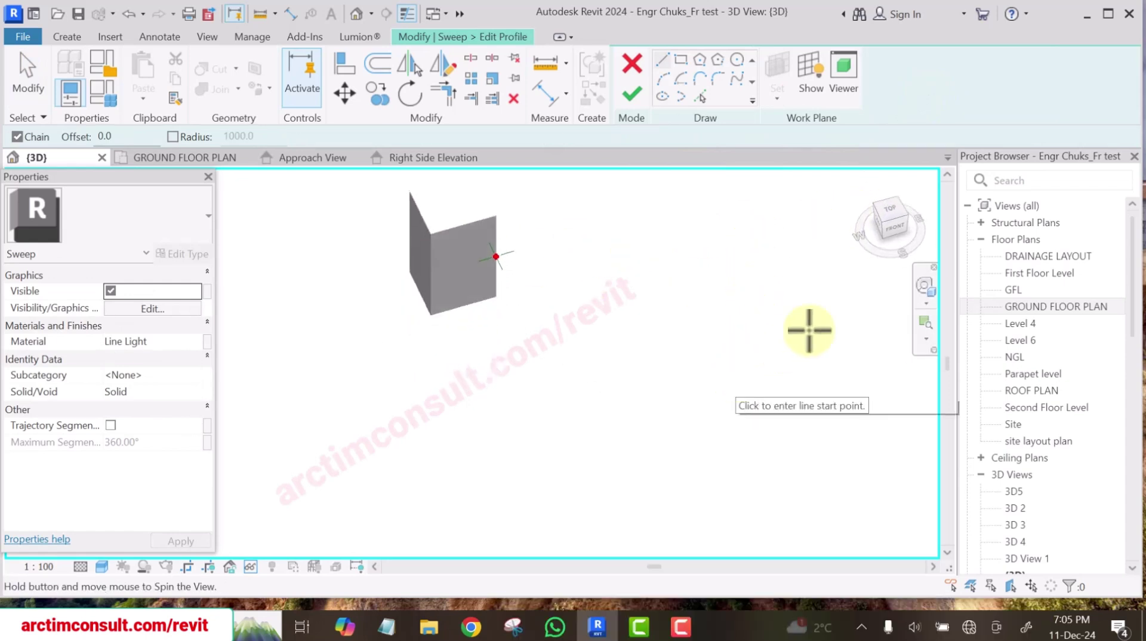
pyautogui.click(892, 208)
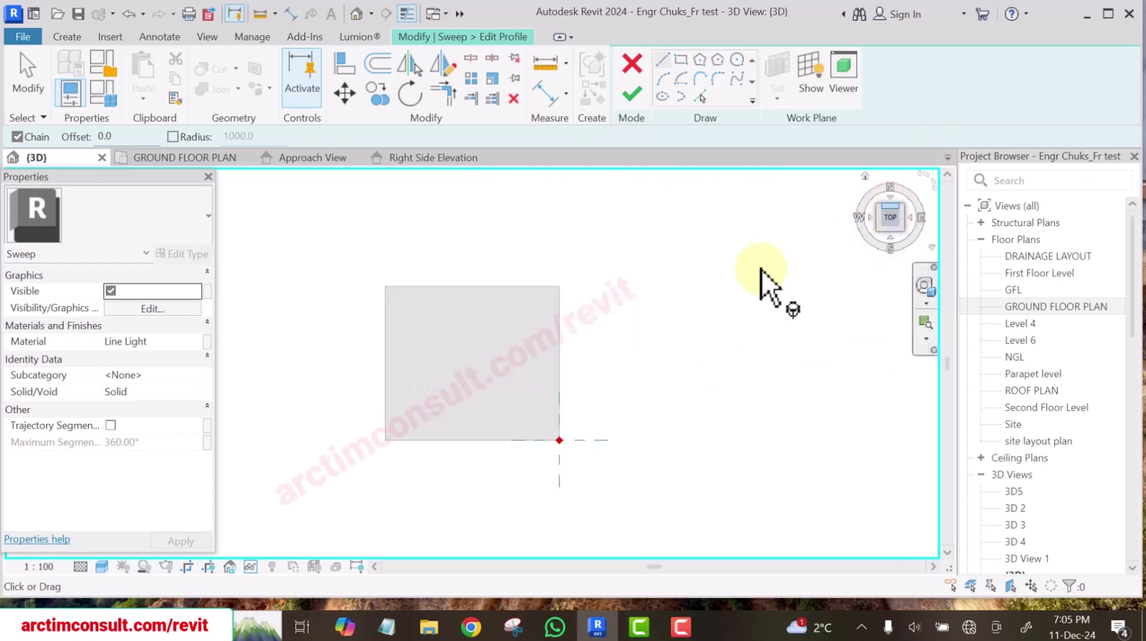
pyautogui.press('Escape')
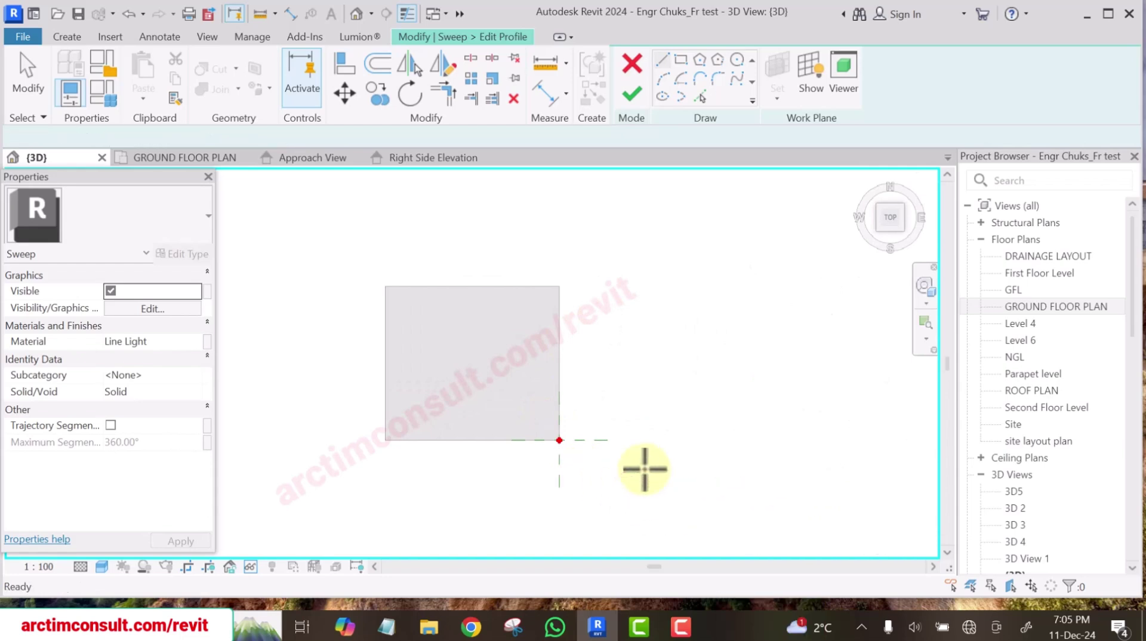
pyautogui.scroll(3, 559, 439)
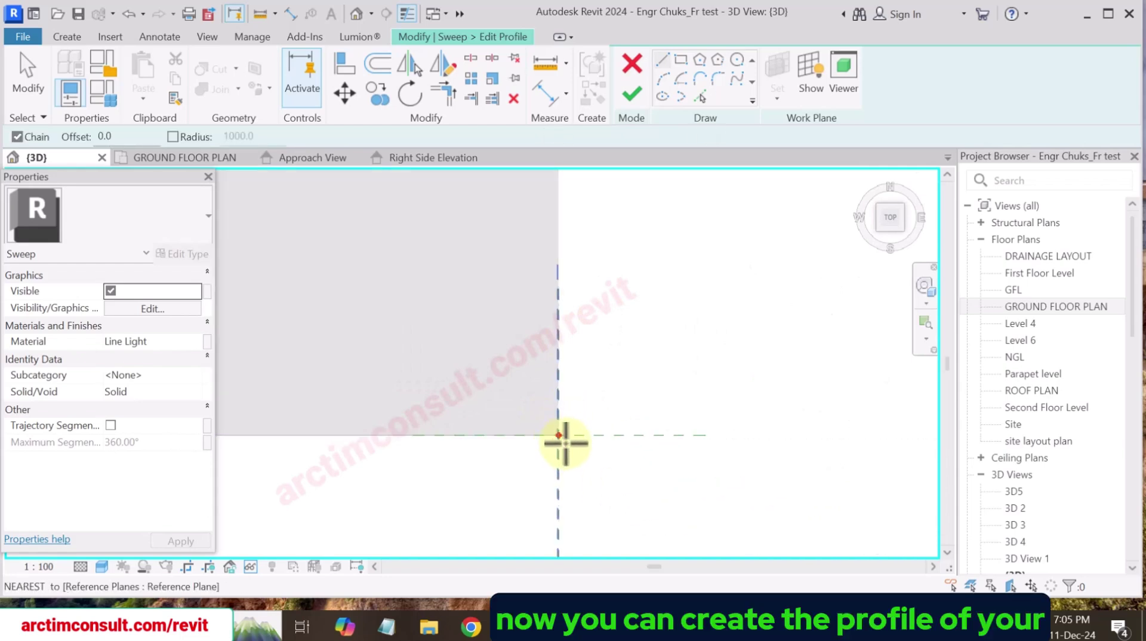
pyautogui.click(681, 59)
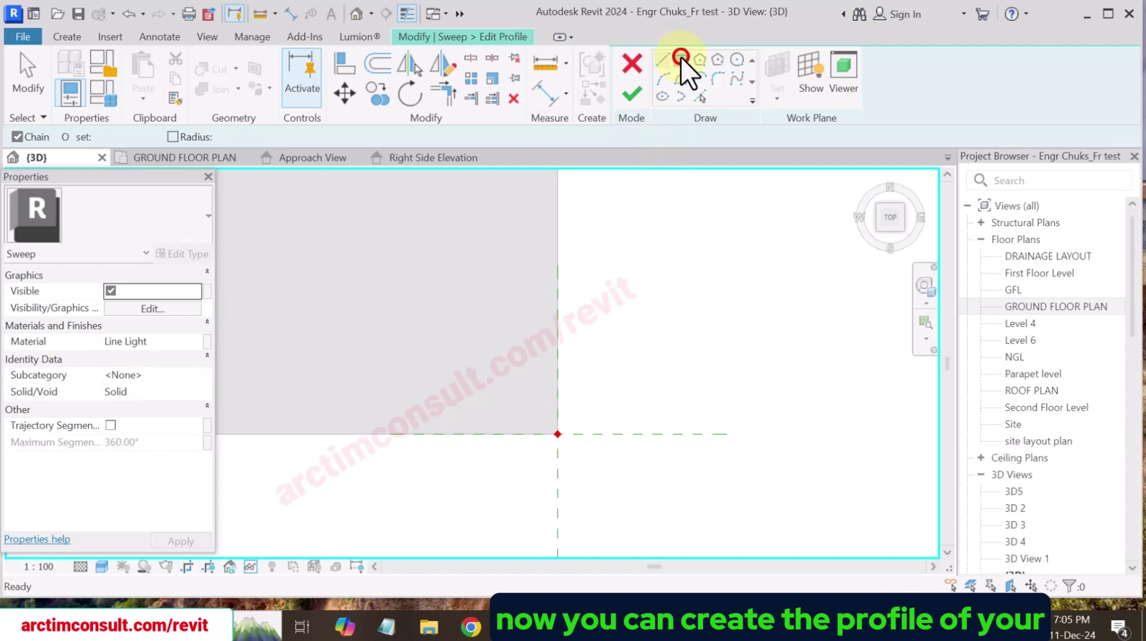
pyautogui.click(558, 434)
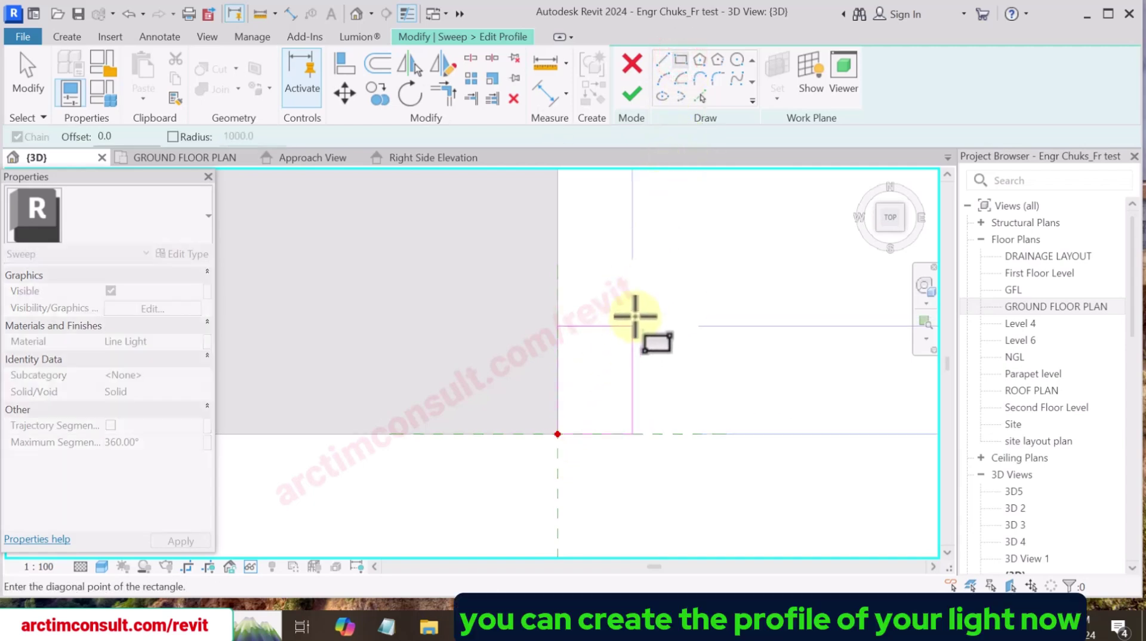
pyautogui.click(641, 286)
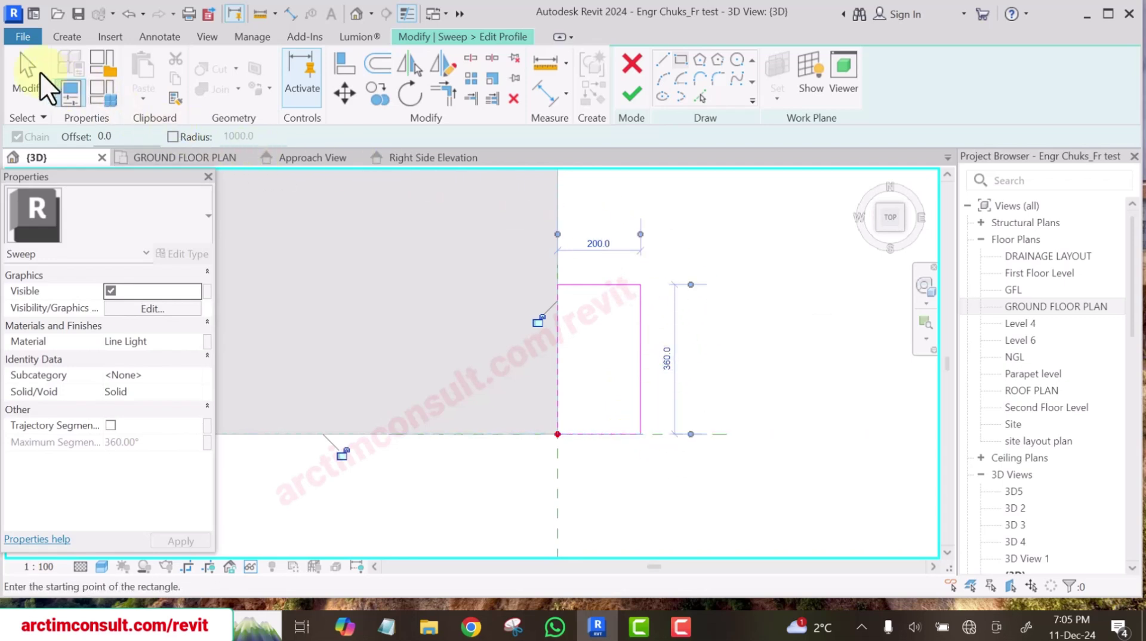
pyautogui.click(23, 74)
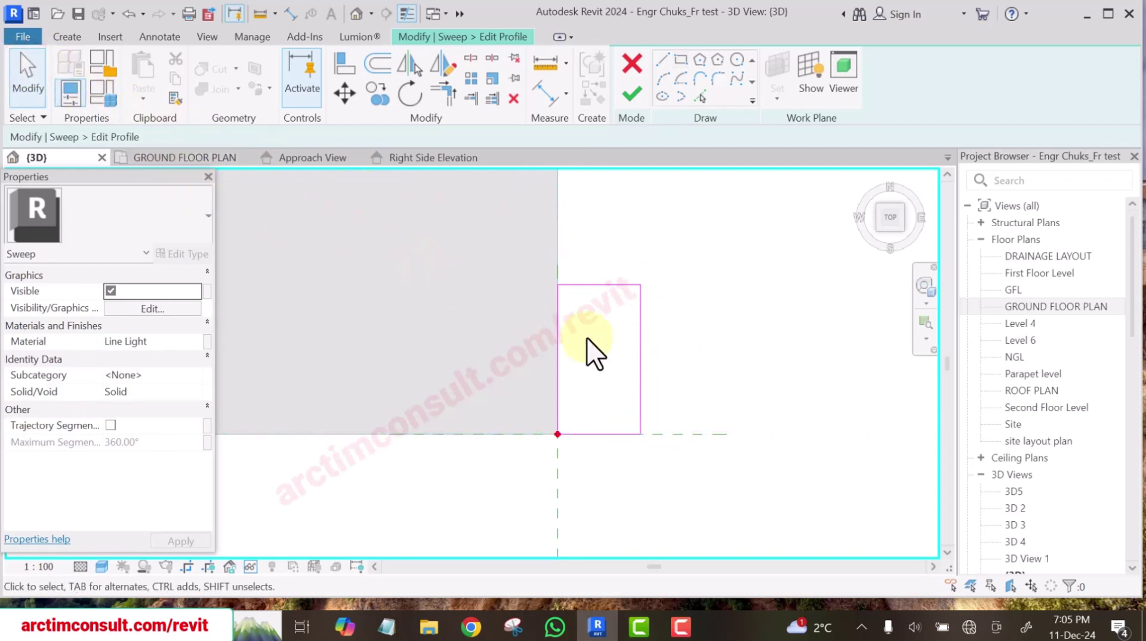
# Resize the profile rectangle to a 25 × 25 square using its temporary dimensions.
pyautogui.click(640, 337)
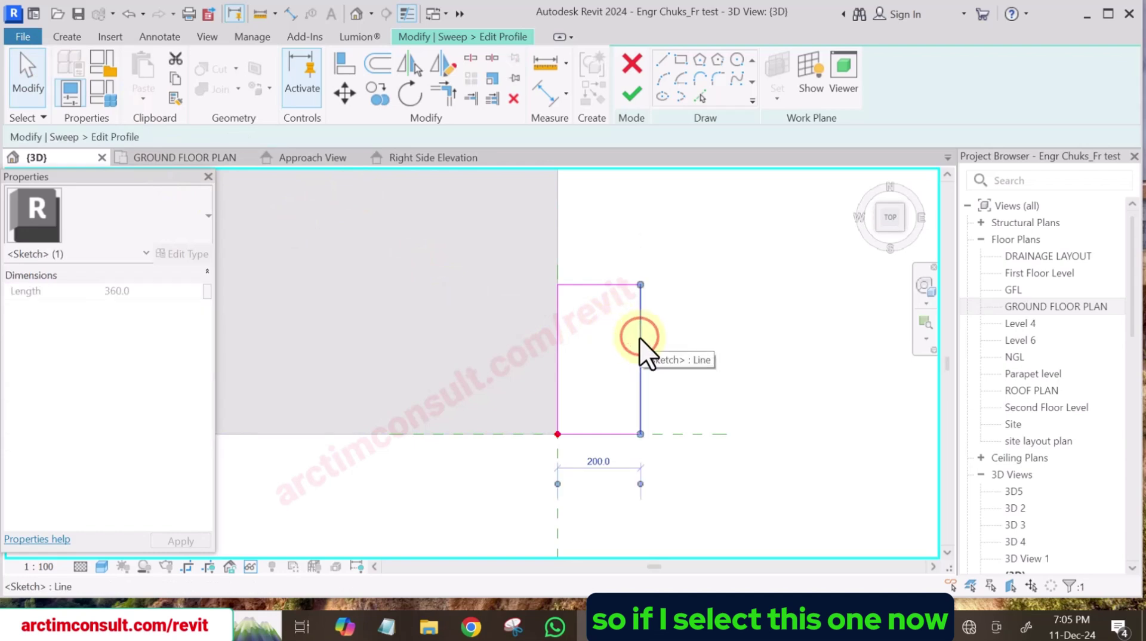
pyautogui.click(599, 462)
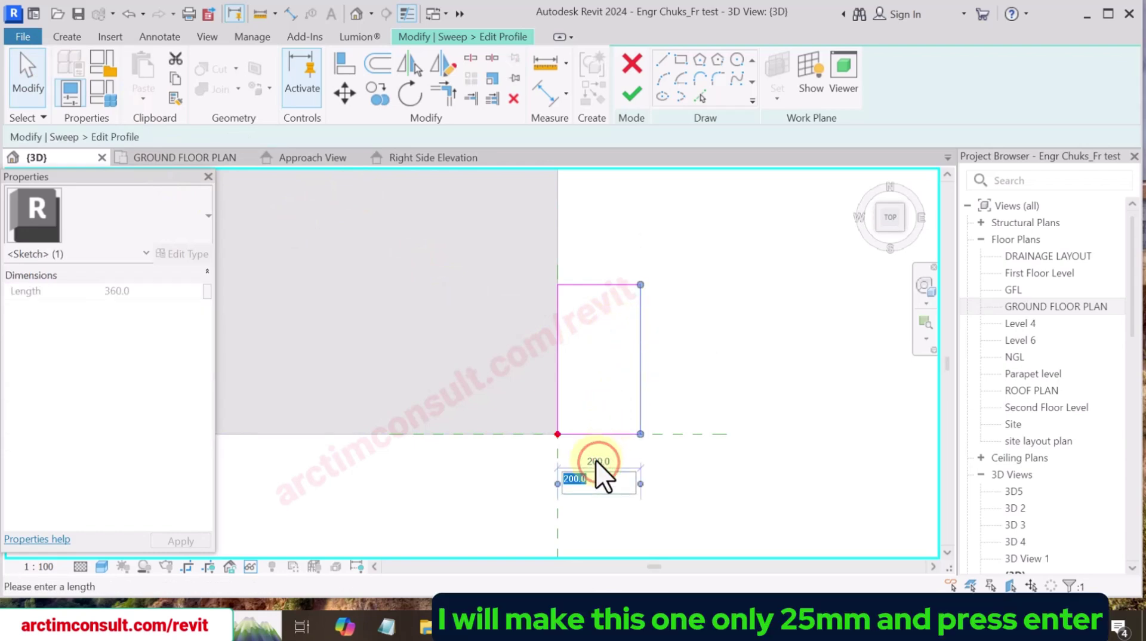
pyautogui.write('2')
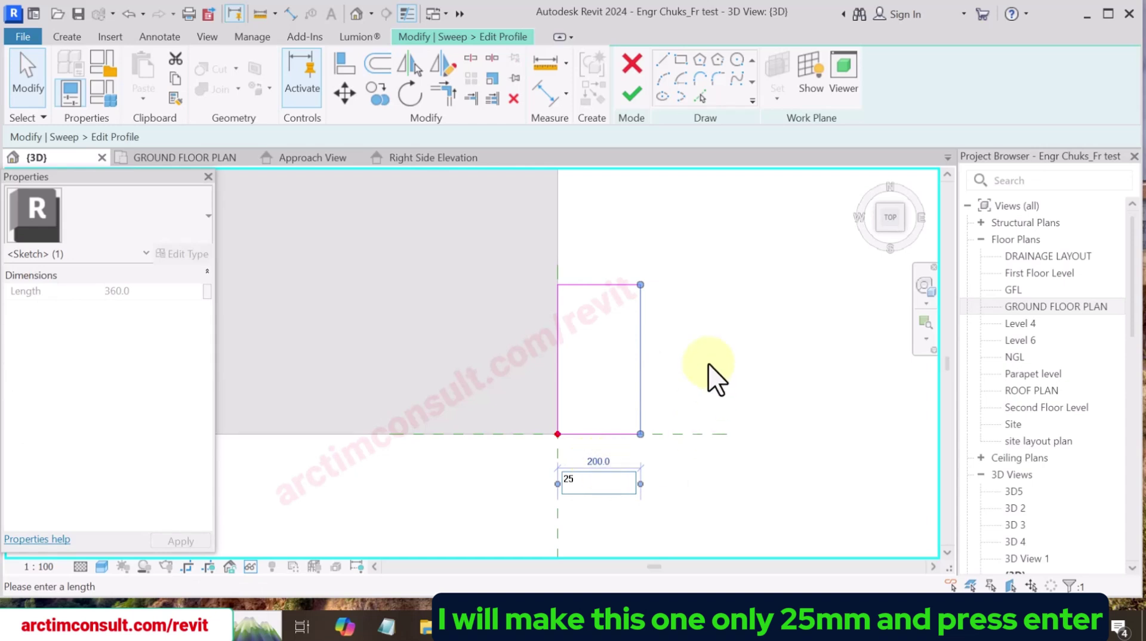
pyautogui.write('5')
pyautogui.press('Return')
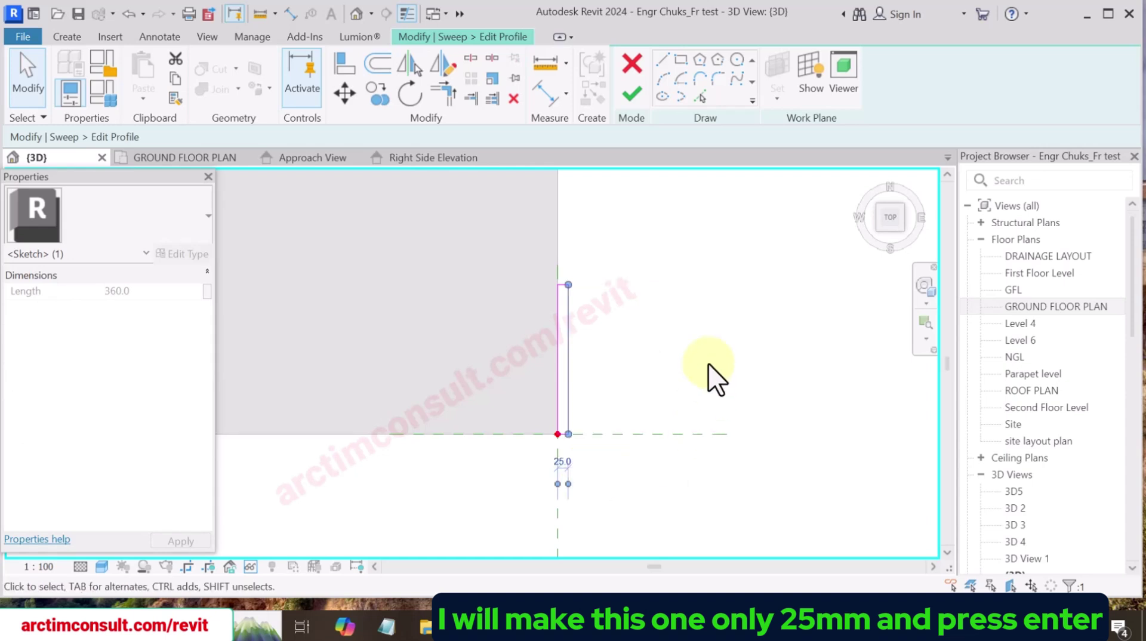
pyautogui.click(670, 320)
pyautogui.scroll(3, 558, 283)
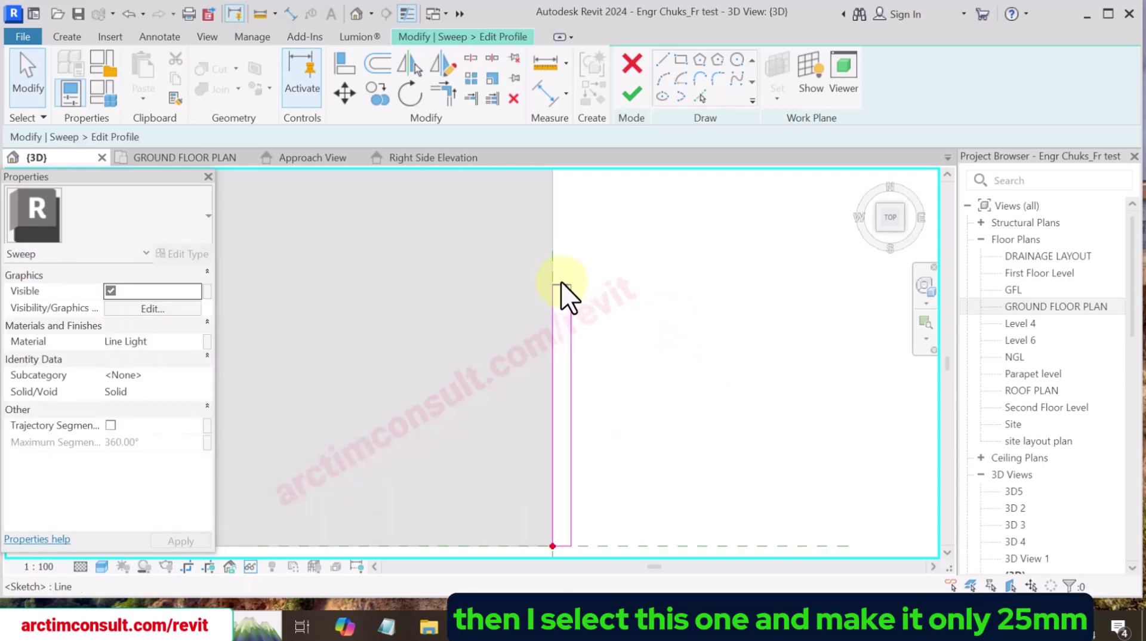
pyautogui.click(561, 281)
pyautogui.scroll(-1, 561, 282)
pyautogui.click(592, 405)
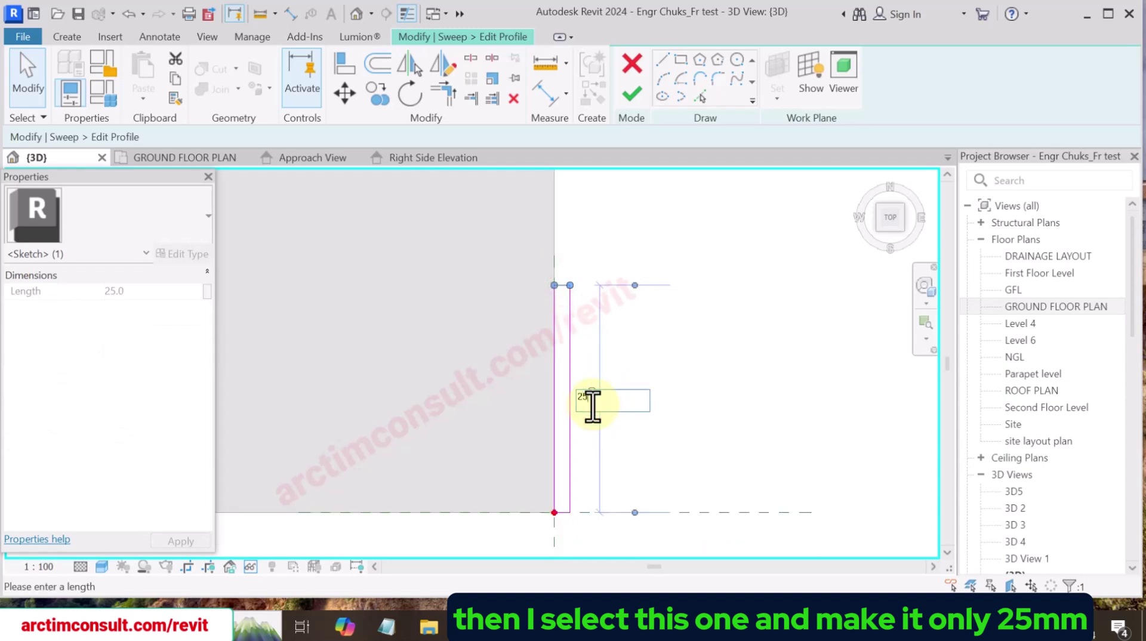
pyautogui.press('Return')
pyautogui.click(598, 412)
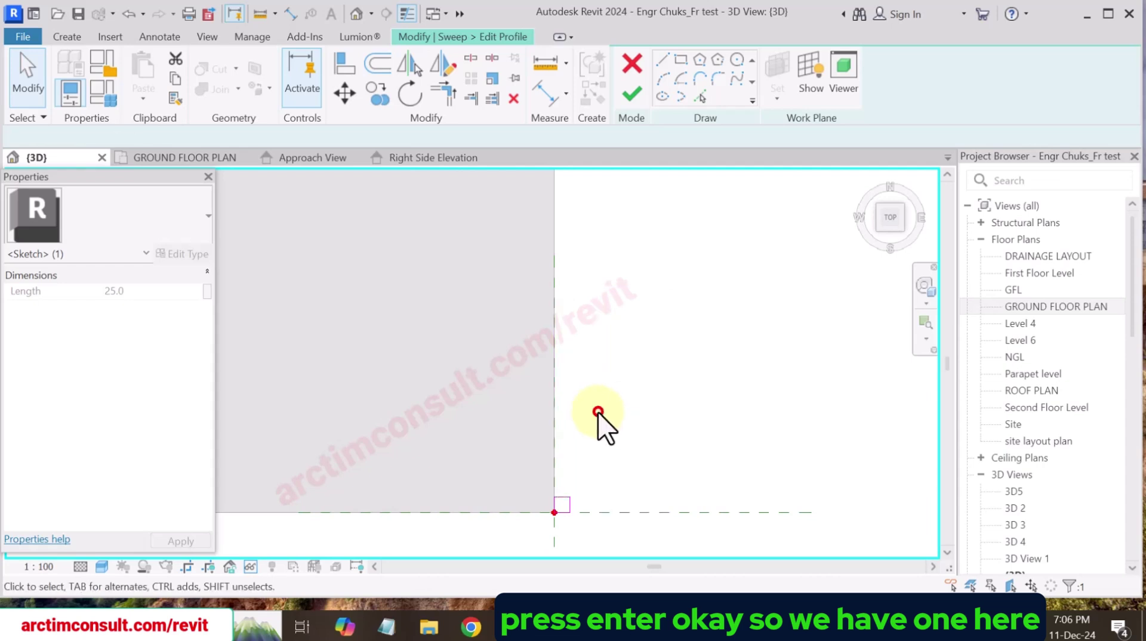
# Copy the square profile and dimension the gap between the two squares (475).
pyautogui.moveTo(572, 509)
pyautogui.mouseDown(button='middle')
pyautogui.moveTo(619, 499)
pyautogui.moveTo(624, 421)
pyautogui.mouseUp(button='middle')
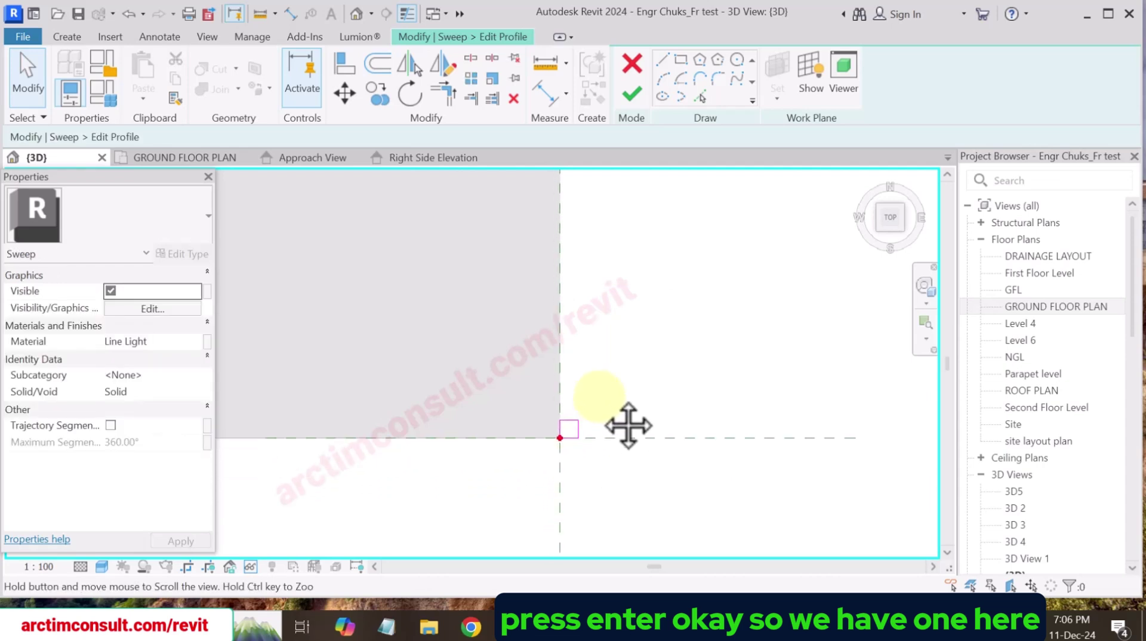
pyautogui.moveTo(506, 343); pyautogui.dragTo(637, 465)
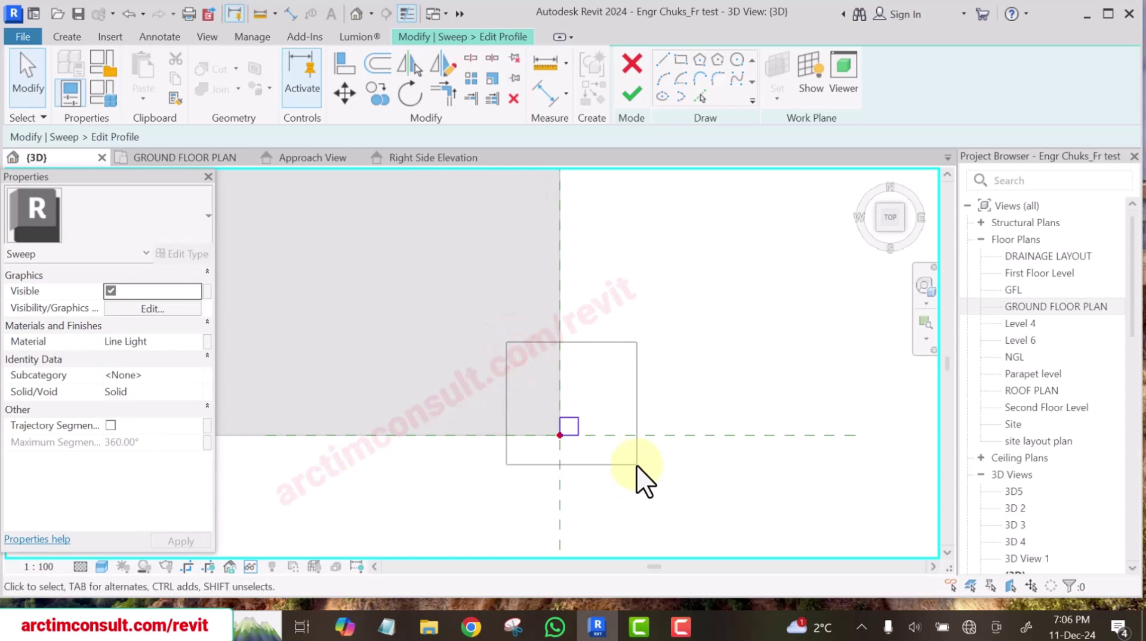
pyautogui.click(377, 96)
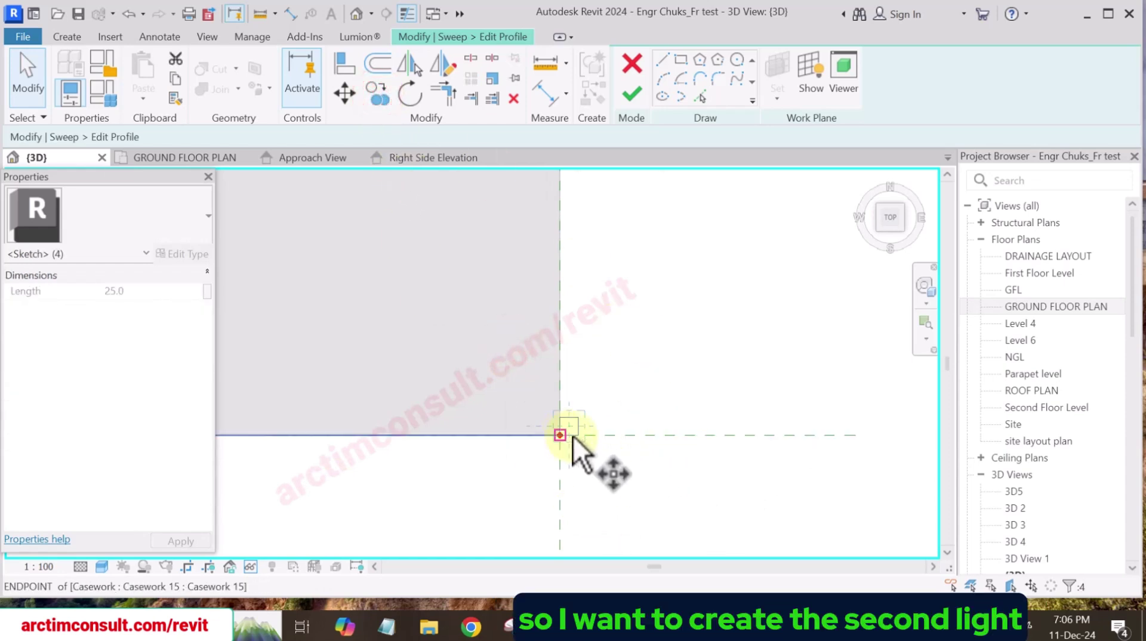
pyautogui.press('d')
pyautogui.press('i')
pyautogui.scroll(3, 594, 311)
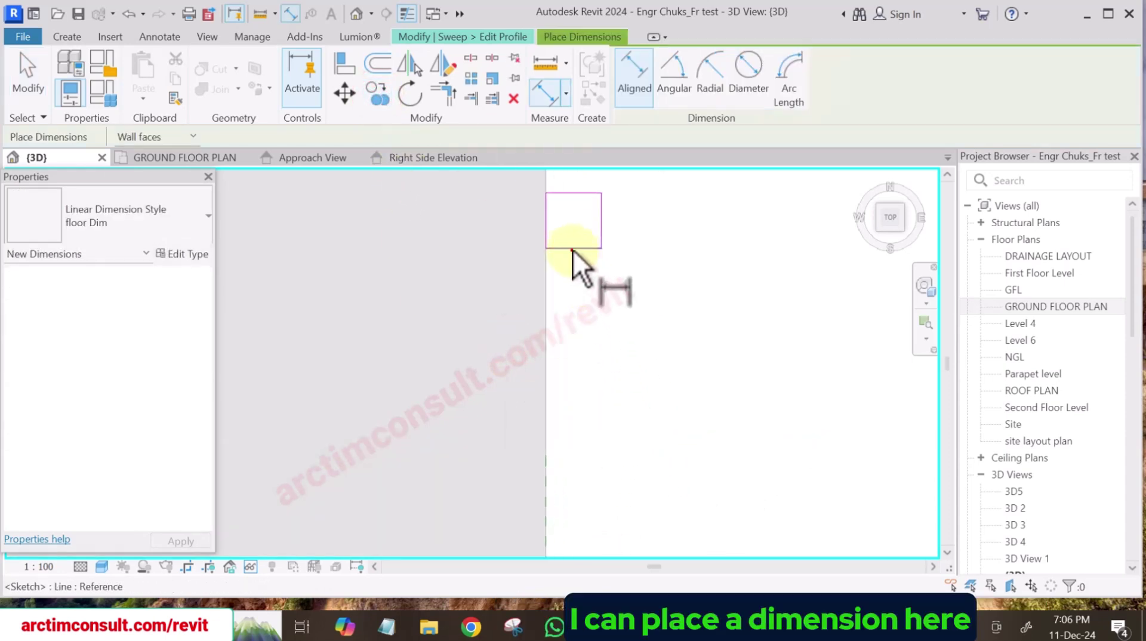
pyautogui.scroll(2, 586, 273)
pyautogui.moveTo(587, 274)
pyautogui.mouseDown(button='middle')
pyautogui.moveTo(609, 473)
pyautogui.moveTo(575, 440)
pyautogui.mouseUp(button='middle')
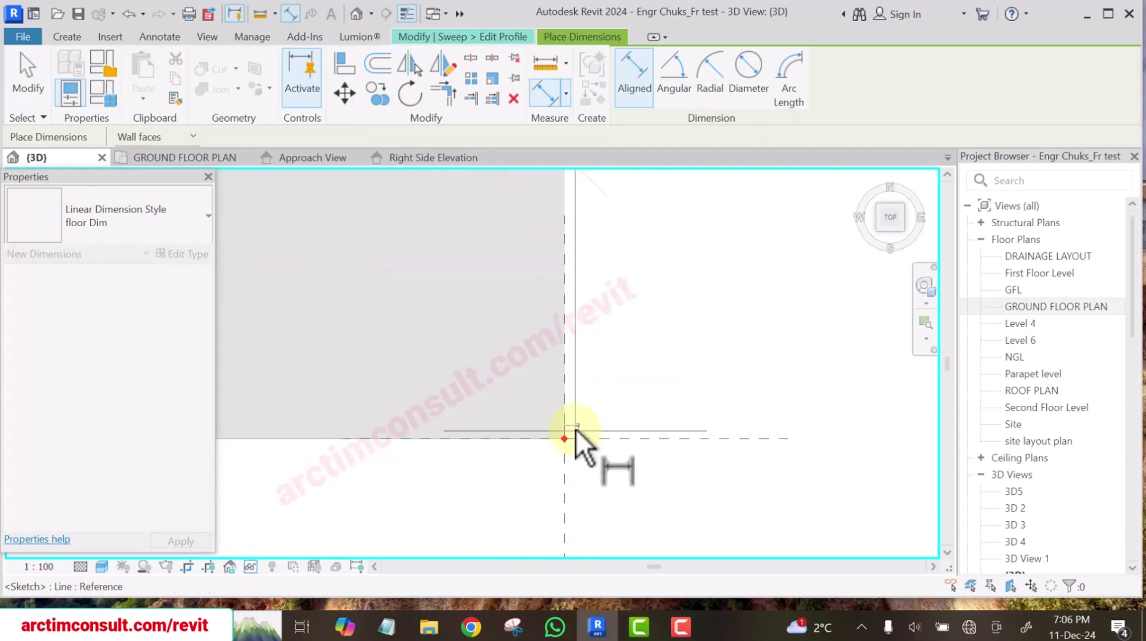
pyautogui.scroll(1, 576, 429)
pyautogui.scroll(-3, 575, 430)
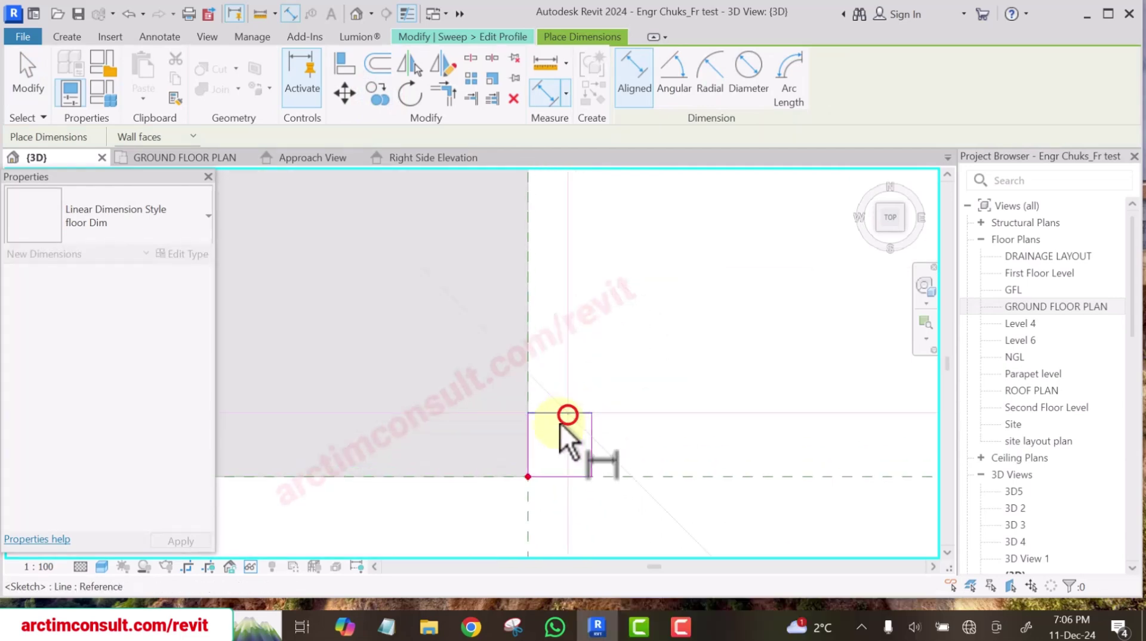
pyautogui.click(551, 442)
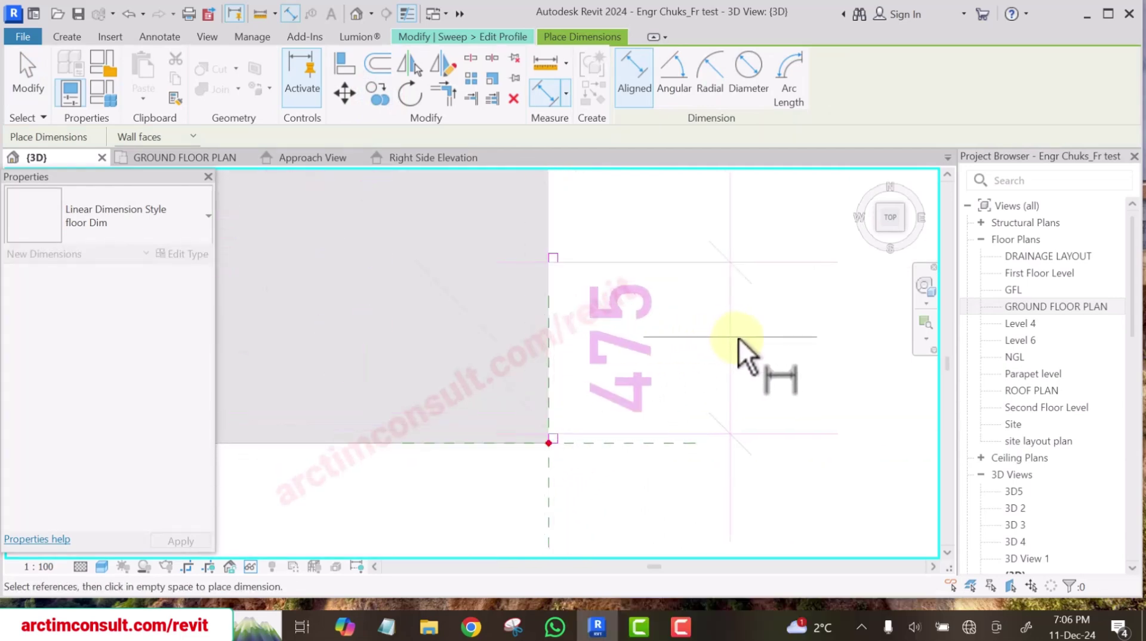
pyautogui.click(769, 338)
pyautogui.press('Escape')
pyautogui.press('Escape')
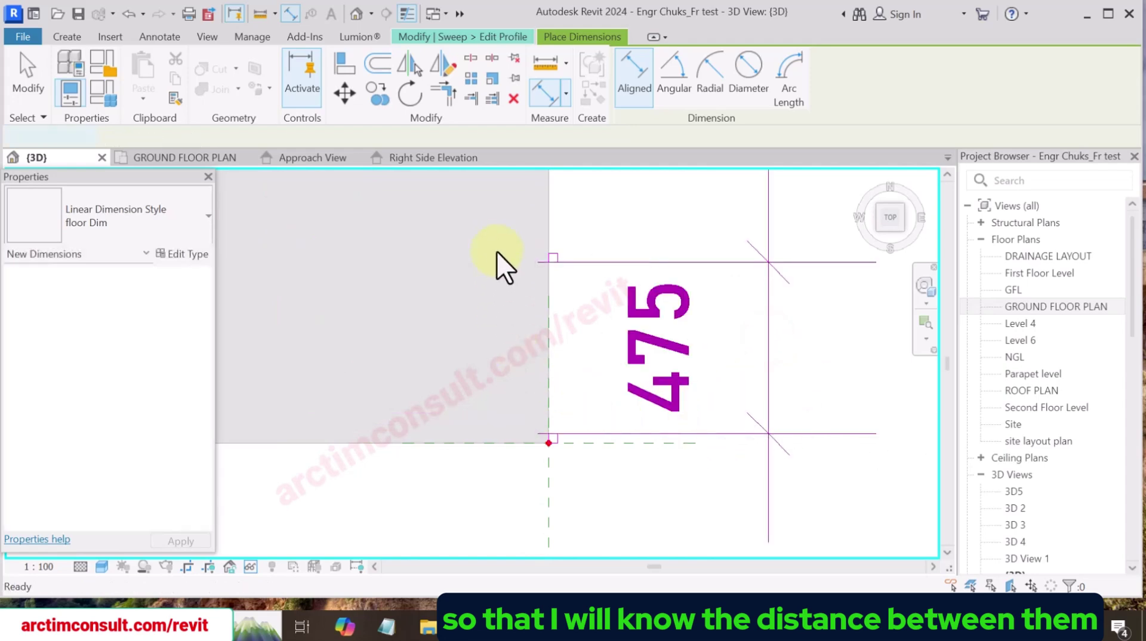
# Set the spacing between the two squares to 225, then delete the helper dimension.
pyautogui.moveTo(505, 231); pyautogui.dragTo(581, 294)
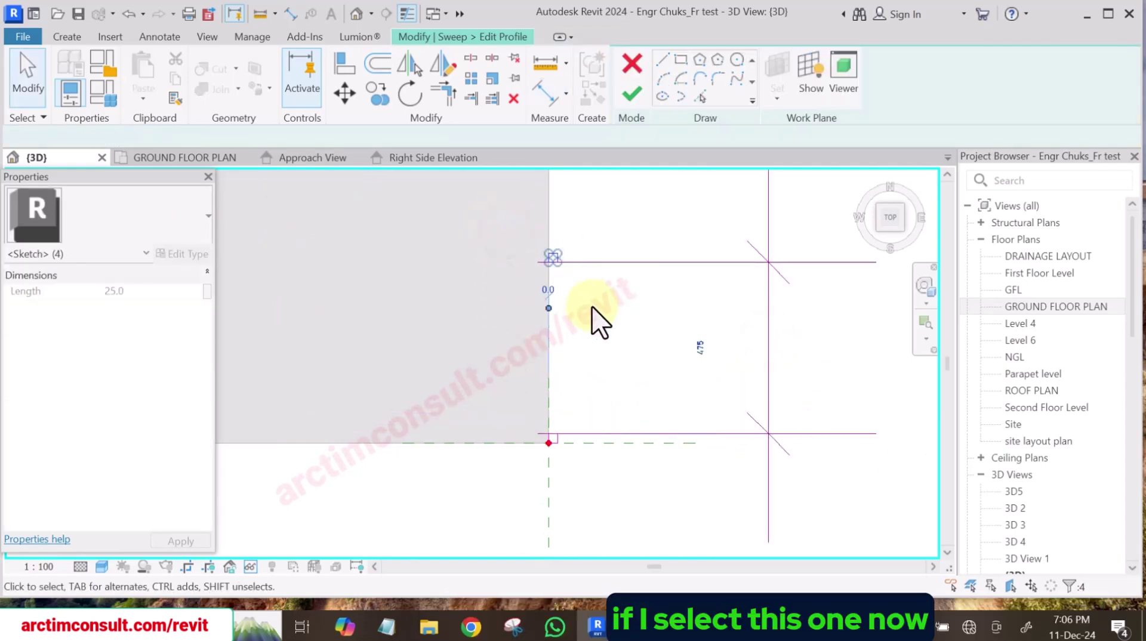
pyautogui.click(700, 345)
pyautogui.write('225')
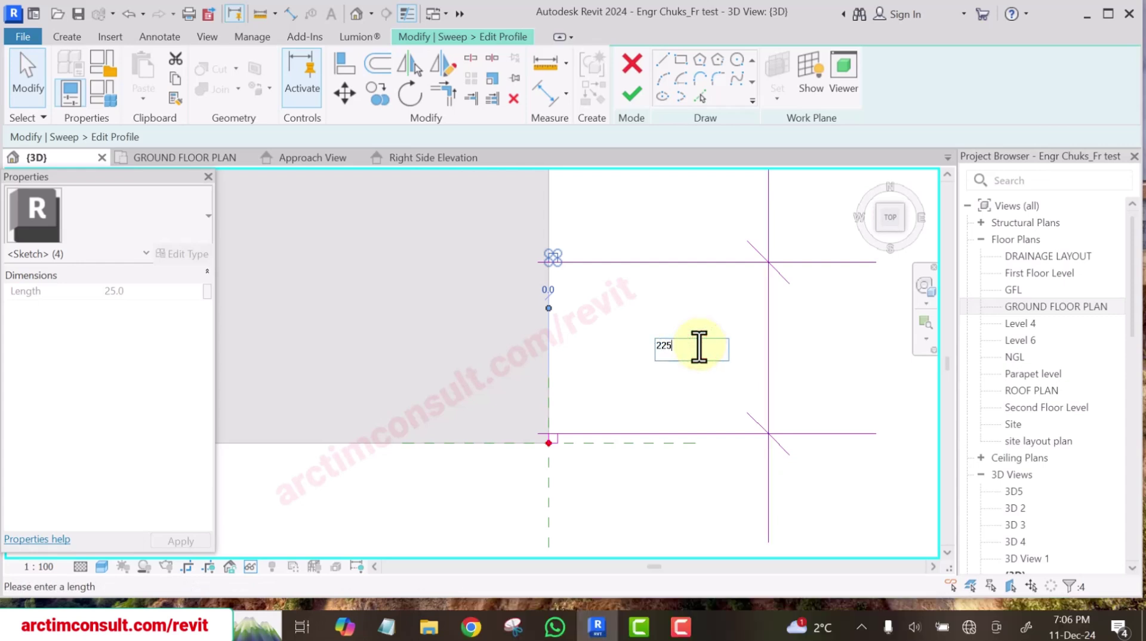
pyautogui.press('Return')
pyautogui.click(661, 257)
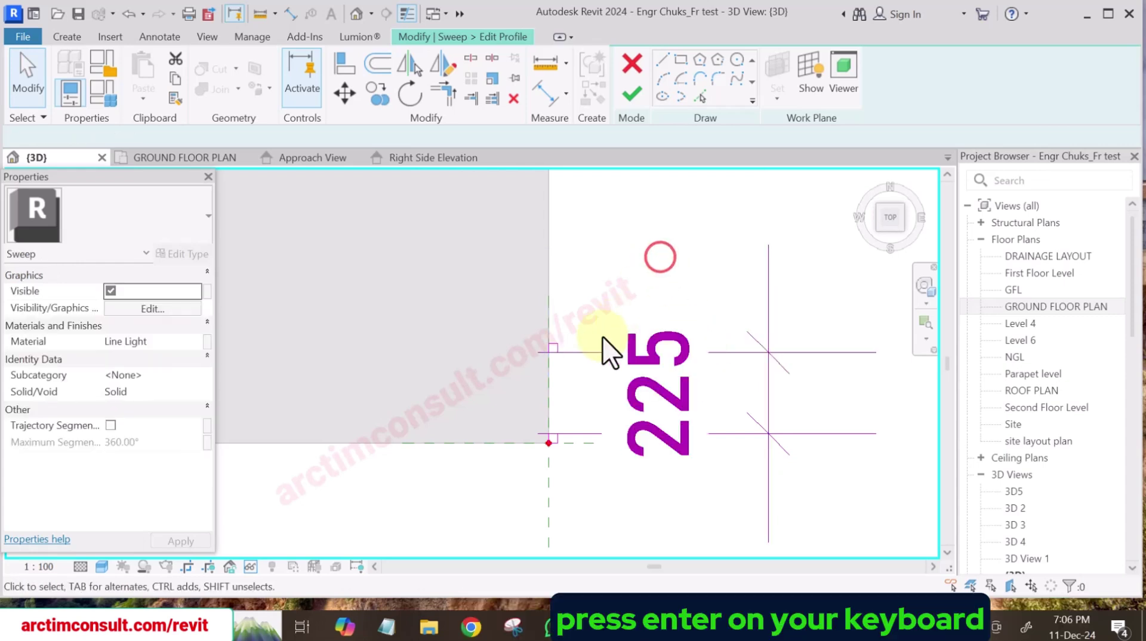
pyautogui.scroll(2, 537, 444)
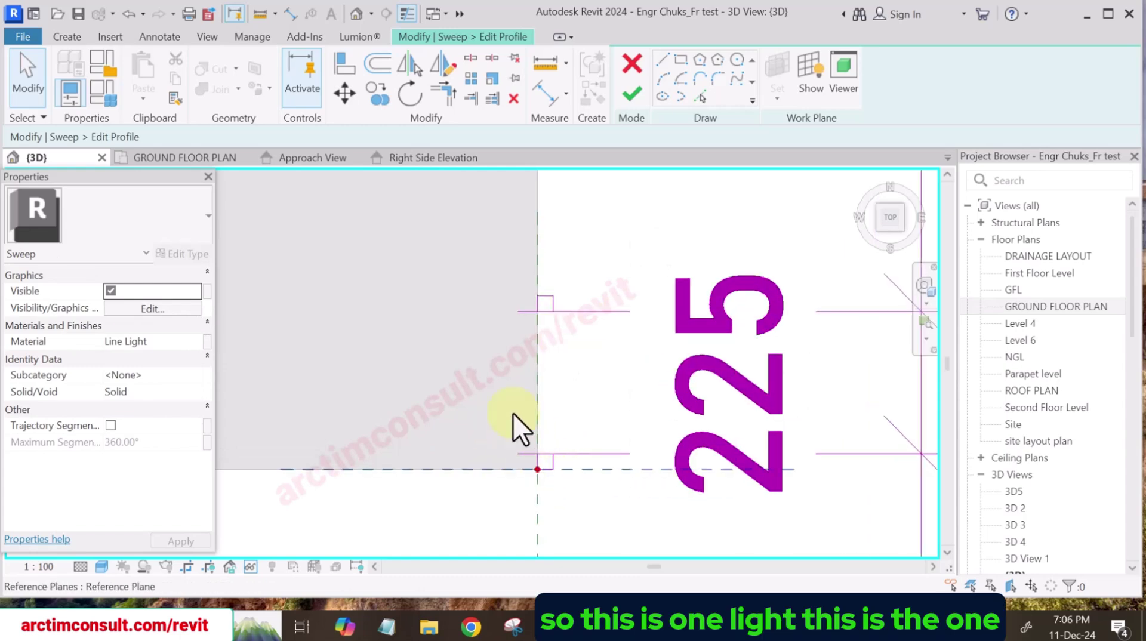
pyautogui.scroll(-3, 531, 334)
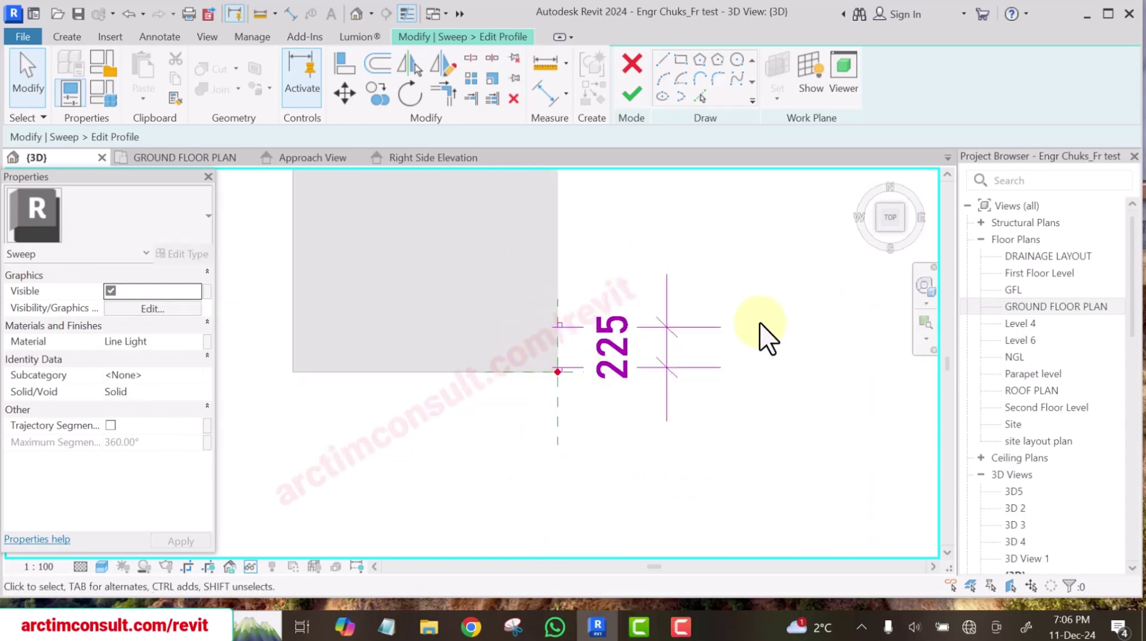
pyautogui.scroll(1, 752, 298)
pyautogui.moveTo(733, 250); pyautogui.dragTo(591, 398)
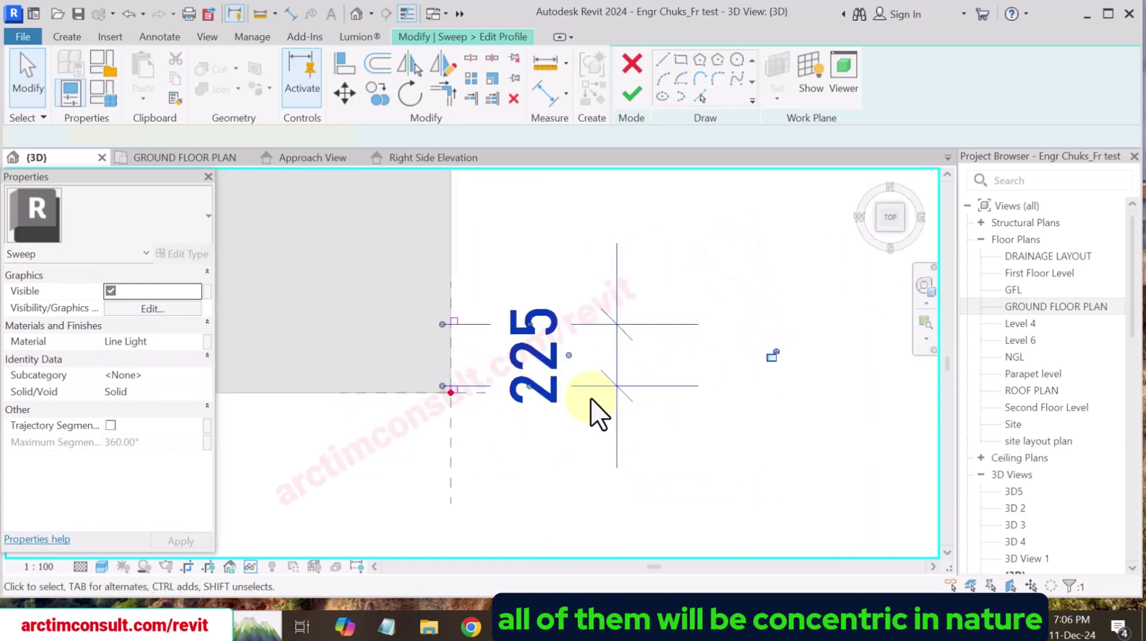
pyautogui.press('Delete')
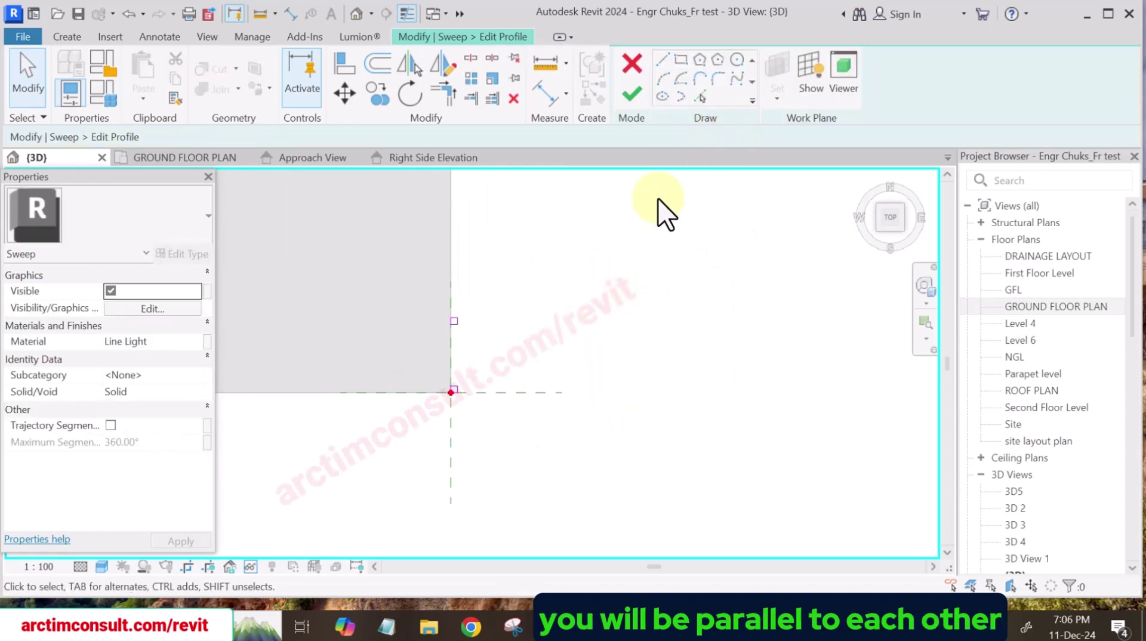
pyautogui.scroll(-3, 597, 281)
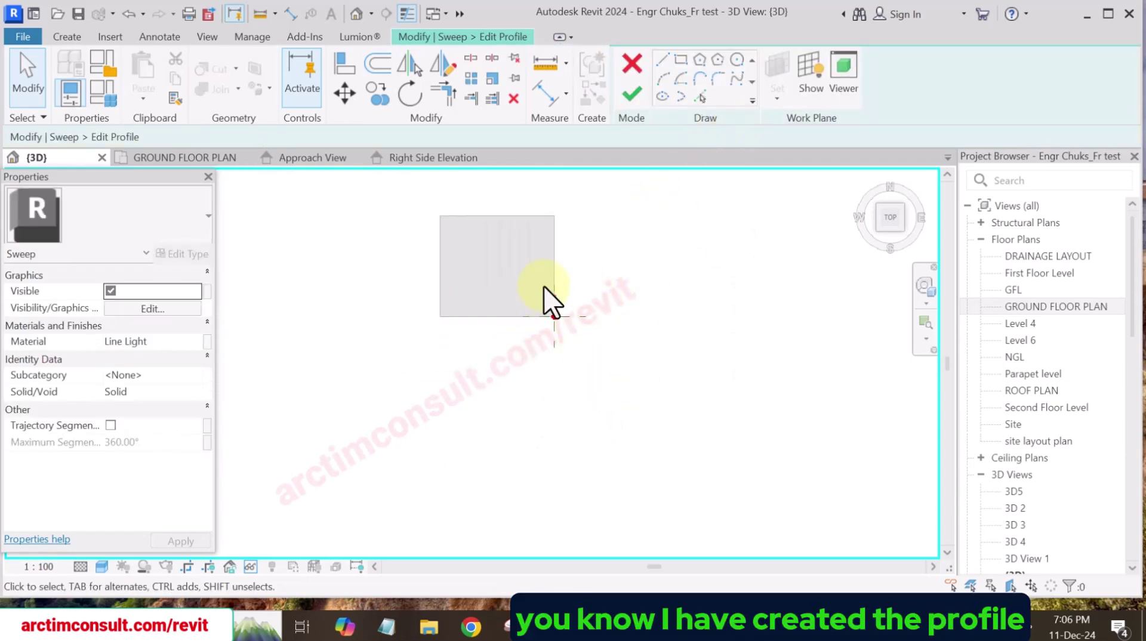
pyautogui.scroll(2, 555, 293)
pyautogui.scroll(2, 560, 297)
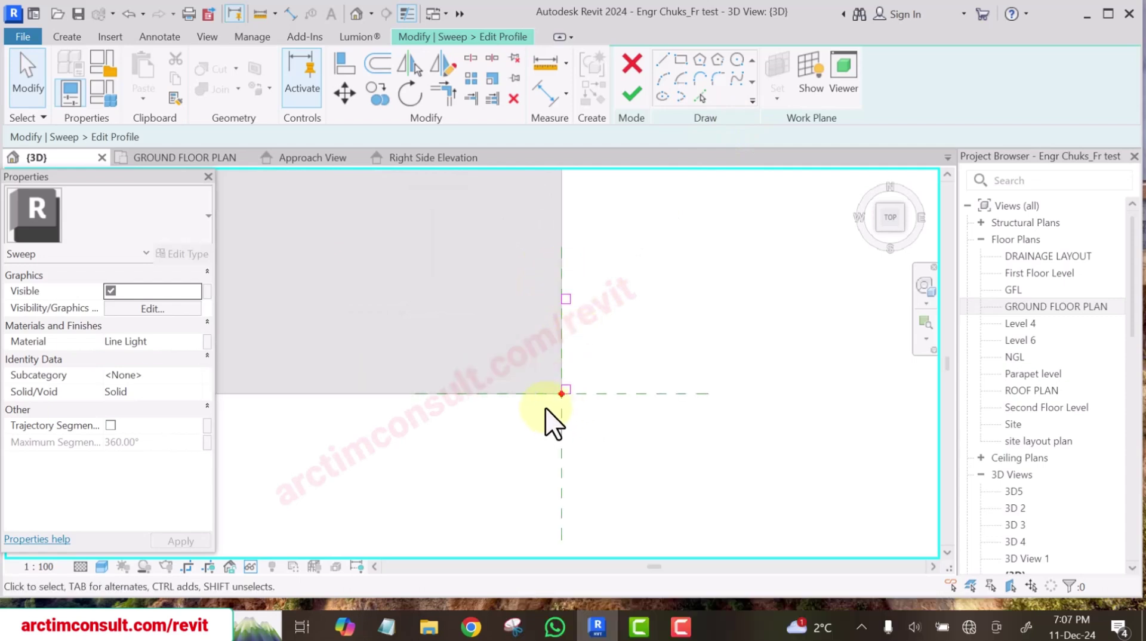
# Finish the profile and the sweep to create the twin strips.
pyautogui.click(631, 95)
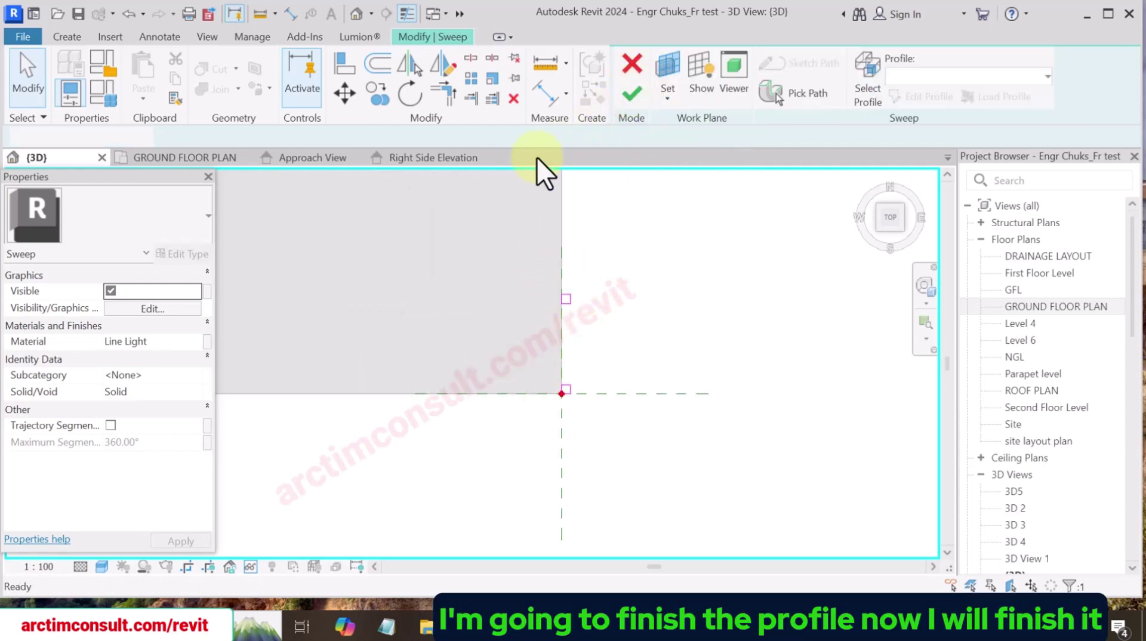
pyautogui.click(633, 93)
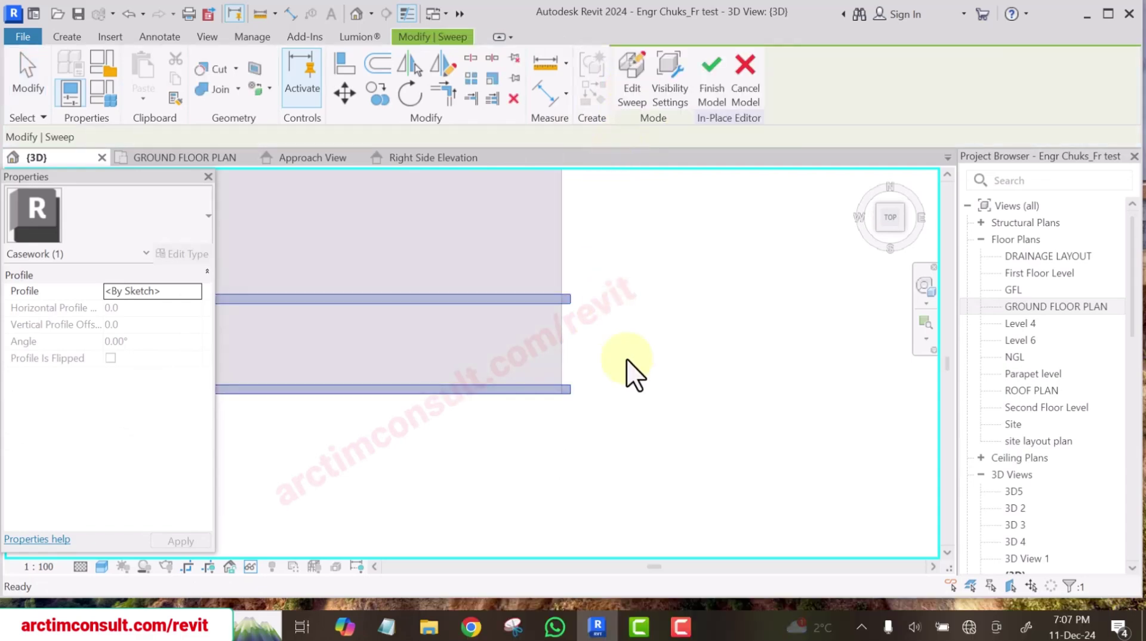
pyautogui.scroll(-5, 630, 370)
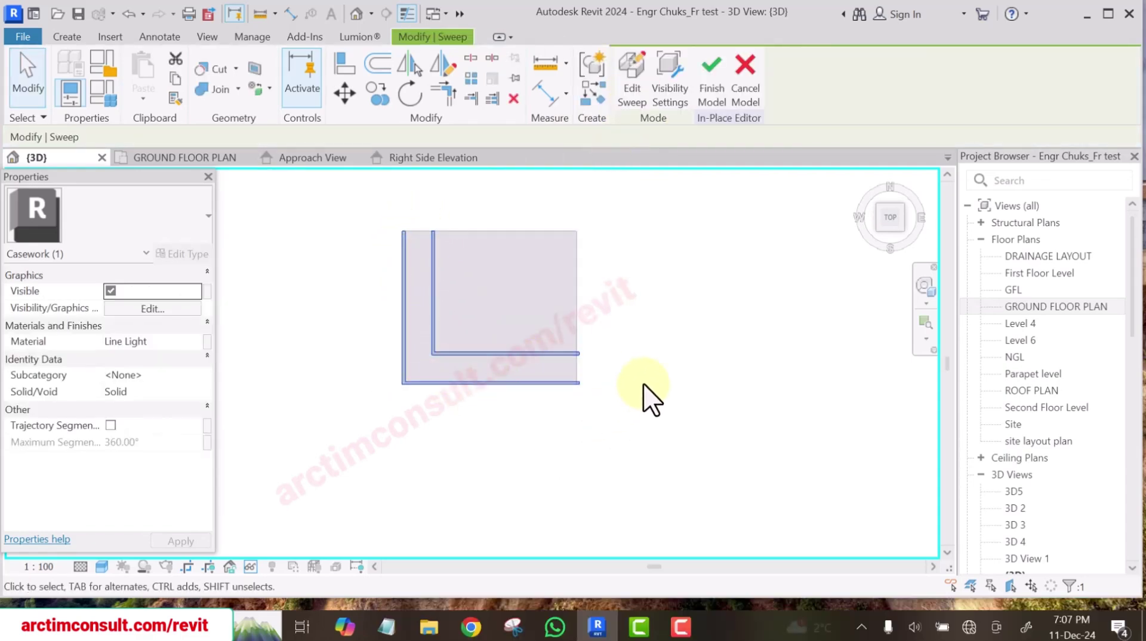
# Confirm Line Light as the sweep's material and finish the in-place line-light model.
pyautogui.click(196, 339)
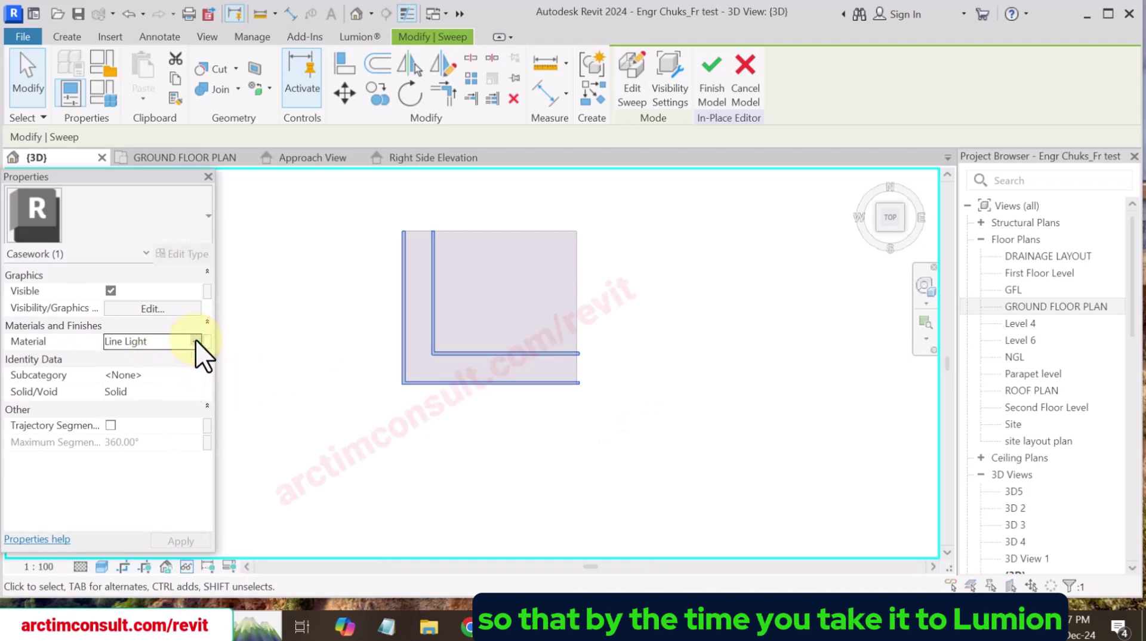
pyautogui.click(195, 340)
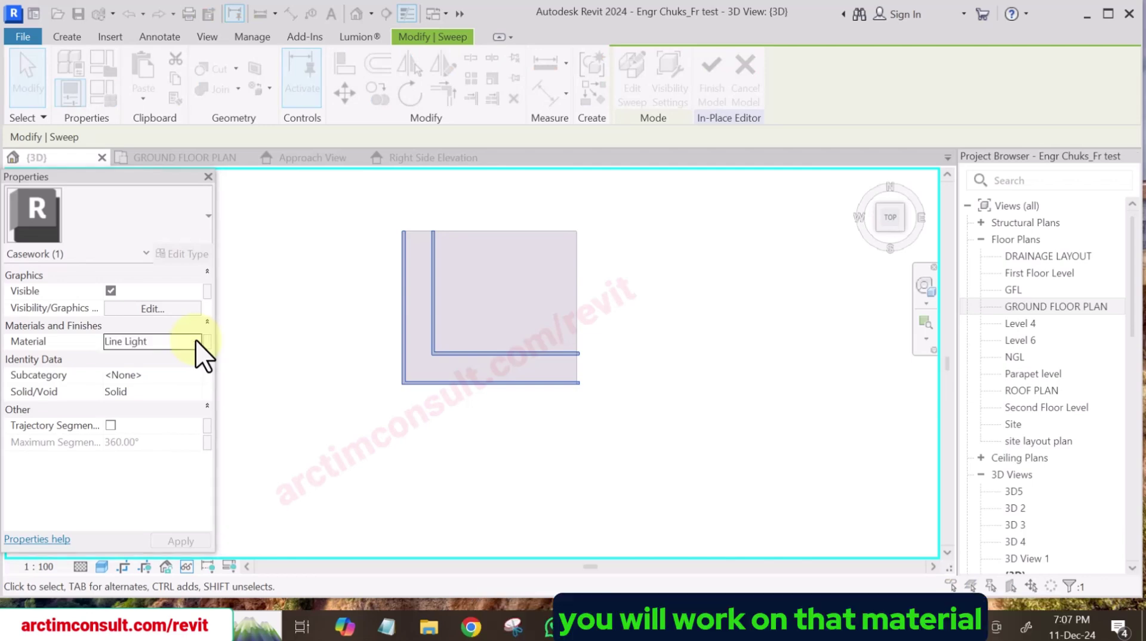
pyautogui.click(195, 340)
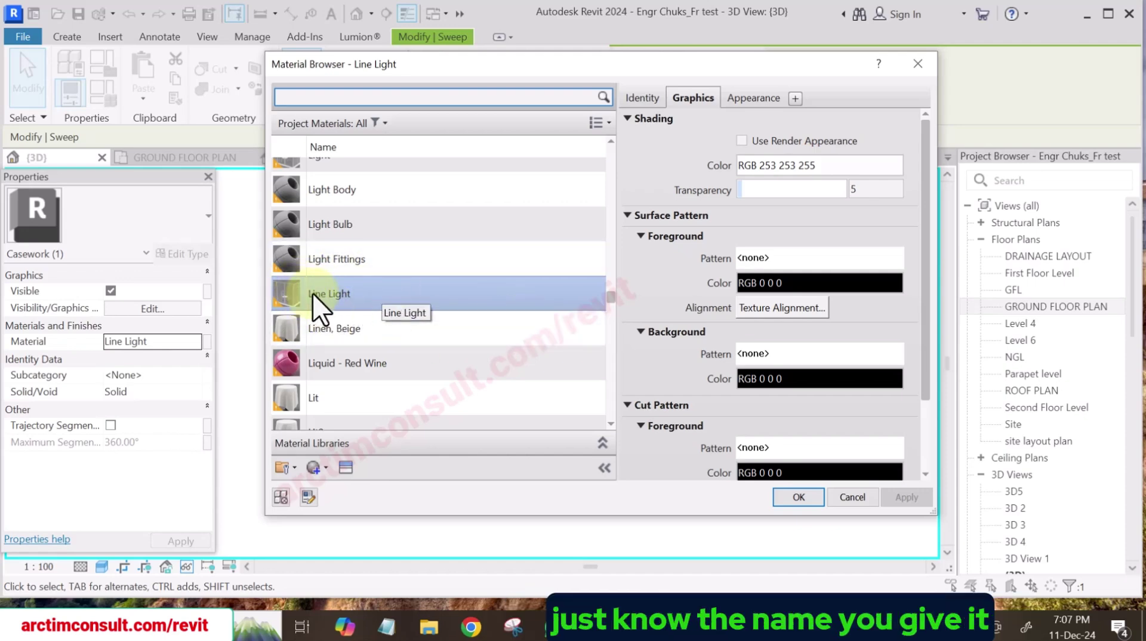
pyautogui.scroll(-1, 313, 293)
pyautogui.click(799, 498)
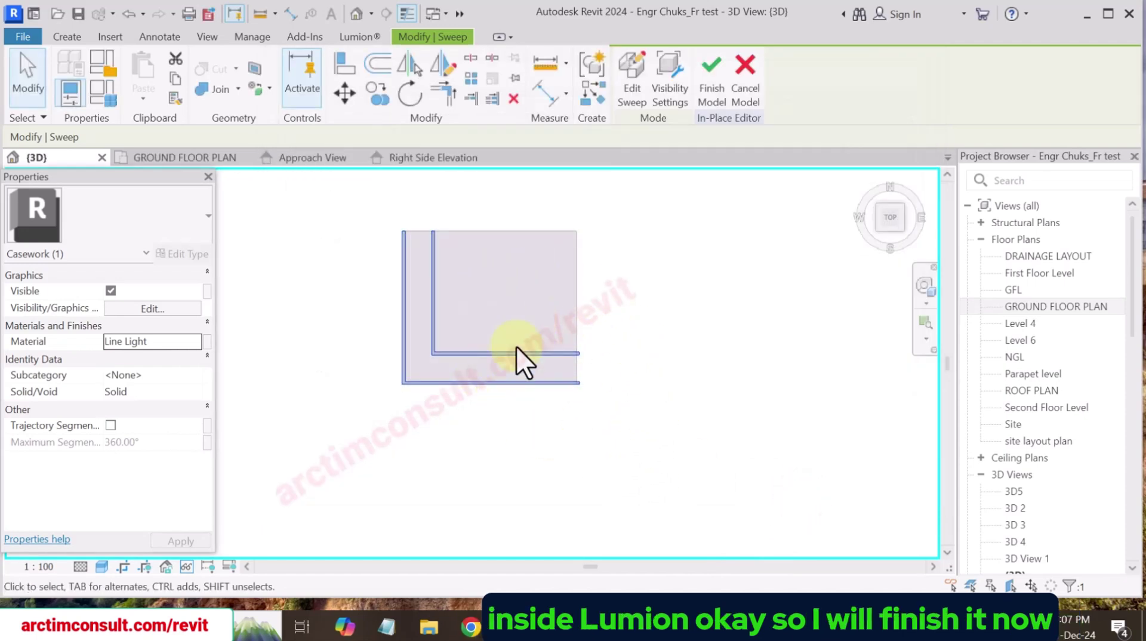
pyautogui.click(709, 81)
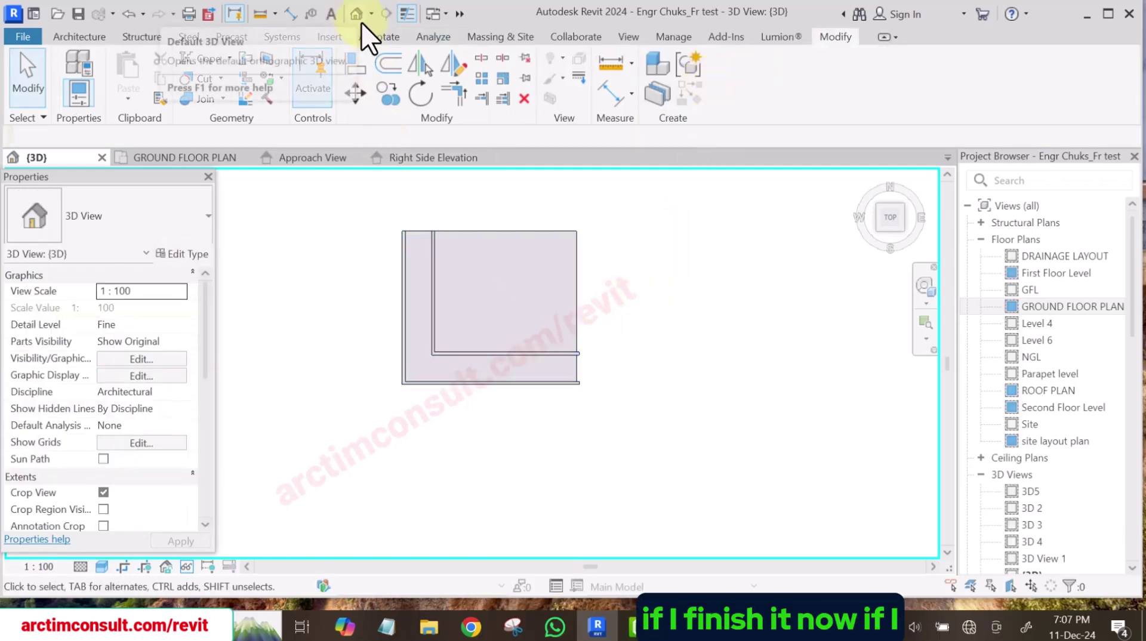
# Reset Temporary Hide/Isolate so the full house reappears, then orbit around the building.
pyautogui.keyDown('shift'); pyautogui.moveTo(673, 412); pyautogui.dragTo(708, 517, button='middle'); pyautogui.keyUp('shift')
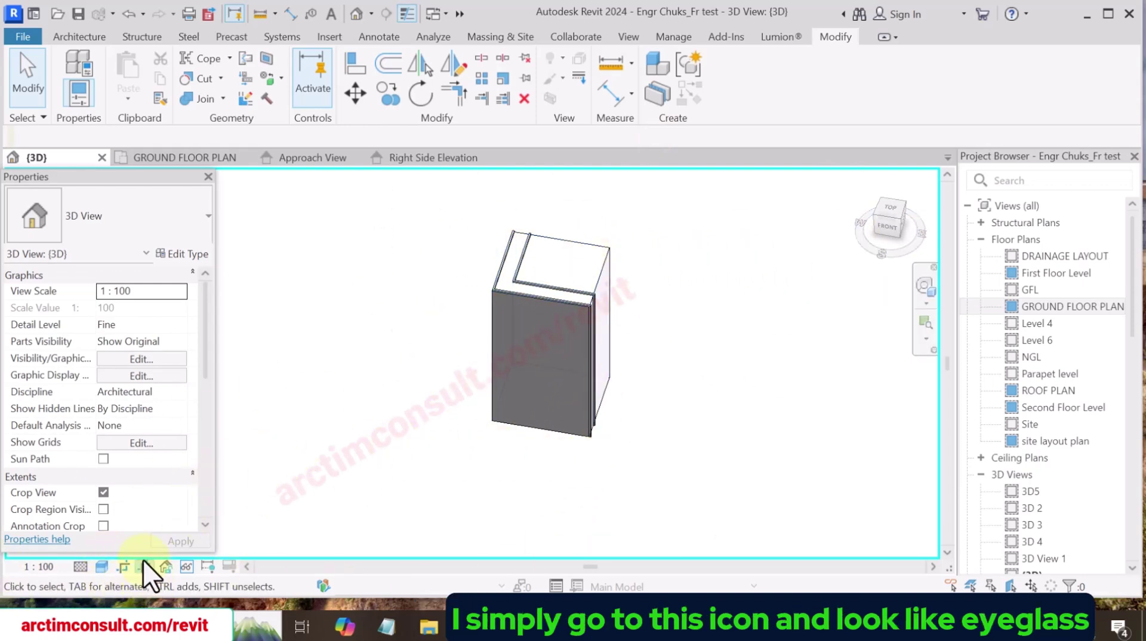
pyautogui.click(184, 565)
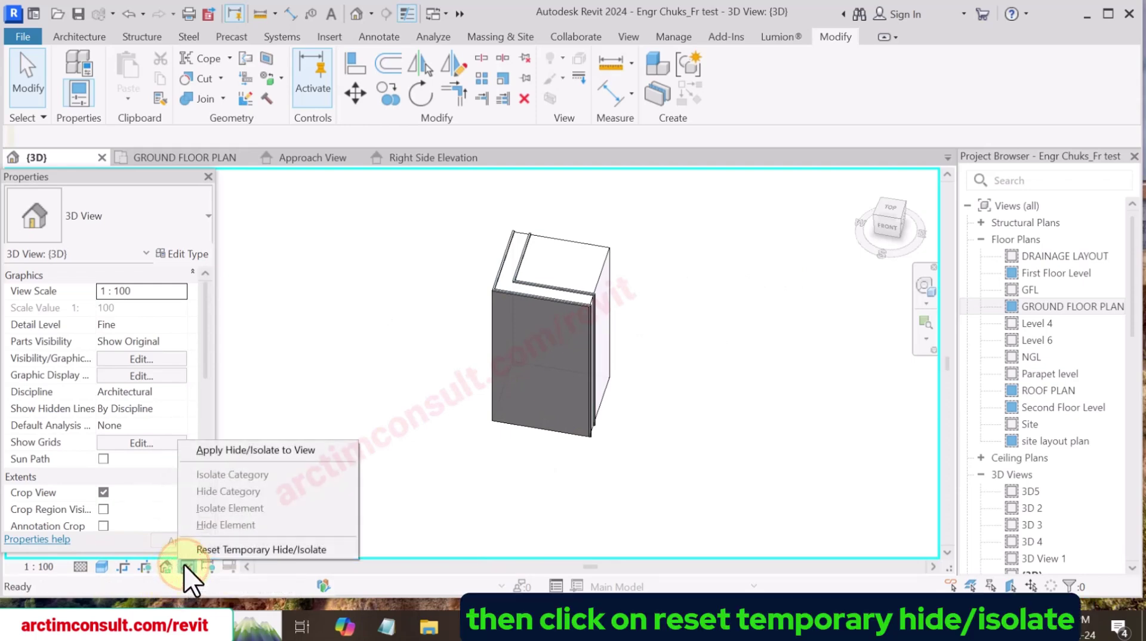
pyautogui.click(254, 549)
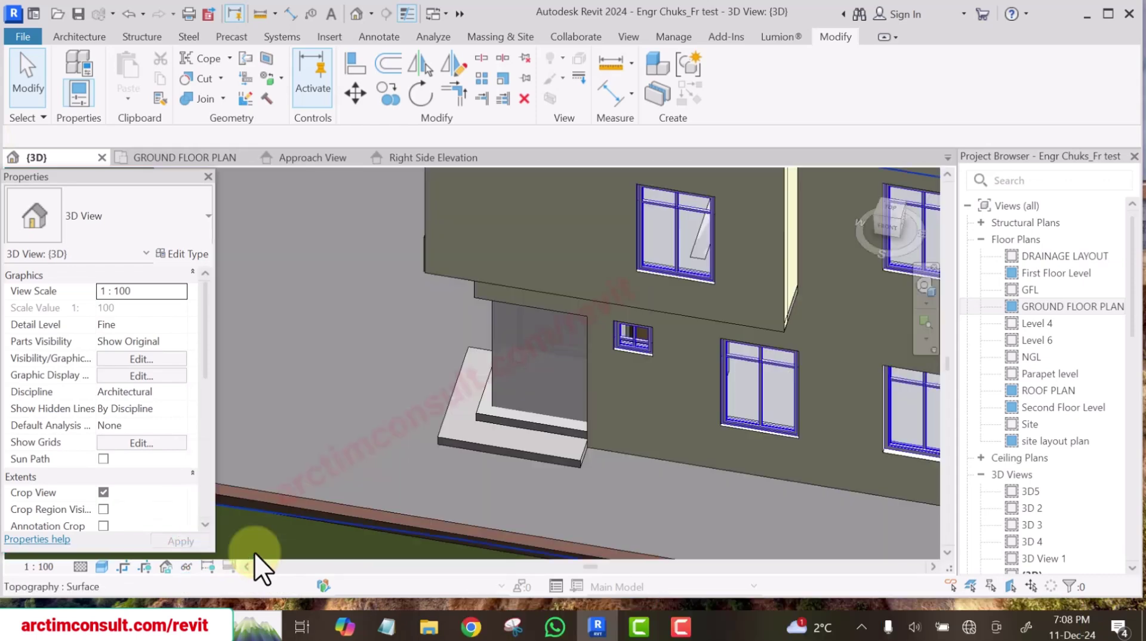
pyautogui.scroll(-6, 404, 505)
pyautogui.keyDown('shift'); pyautogui.moveTo(481, 530); pyautogui.dragTo(672, 341, button='middle'); pyautogui.keyUp('shift')
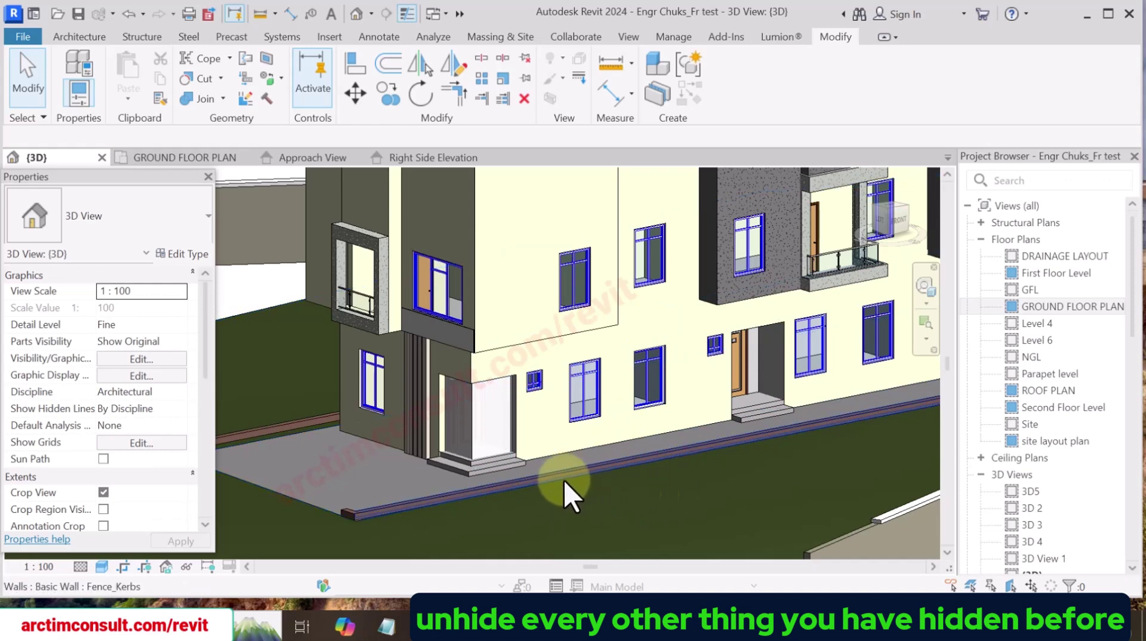
pyautogui.scroll(5, 551, 480)
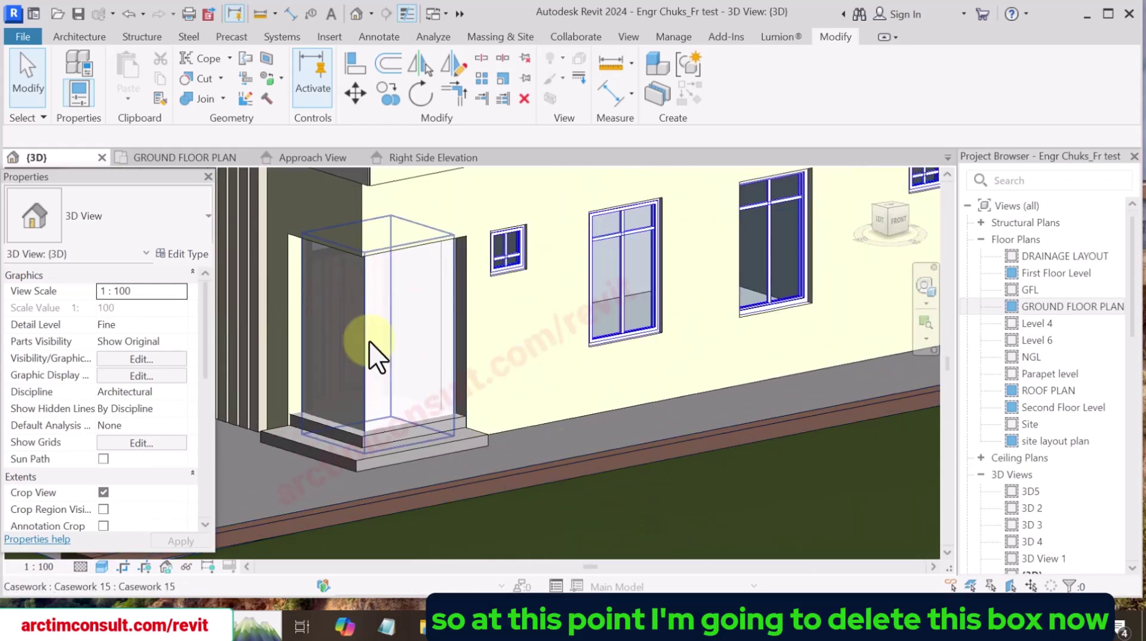
# Delete the placeholder casework box at the entrance.
pyautogui.click(400, 331)
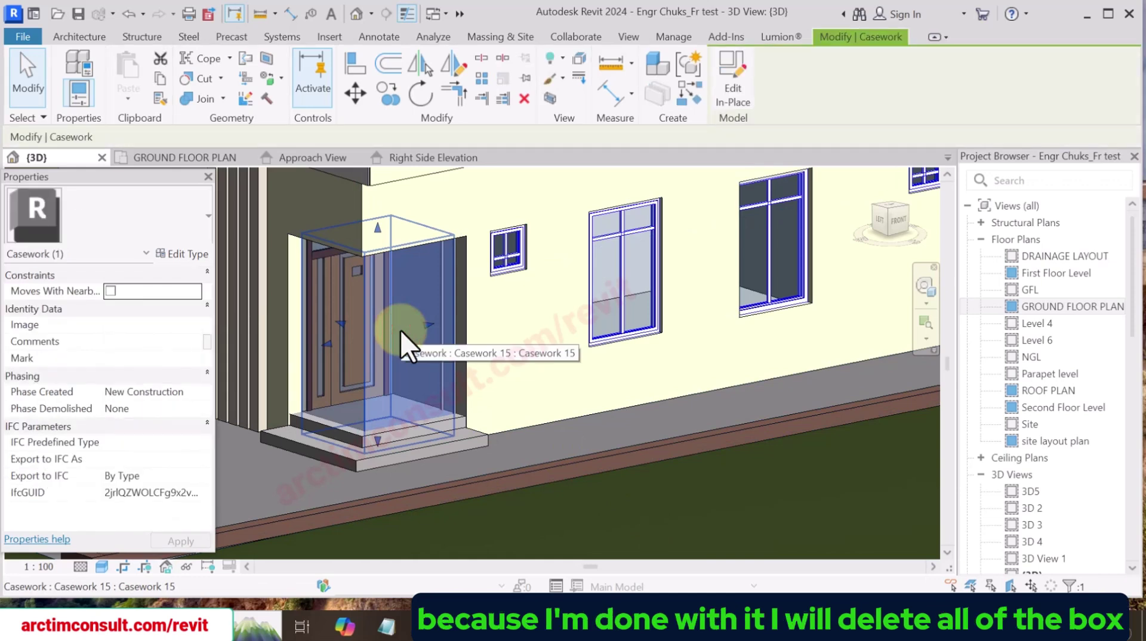
pyautogui.press('Delete')
pyautogui.keyDown('shift'); pyautogui.moveTo(400, 330); pyautogui.dragTo(447, 395, button='middle'); pyautogui.keyUp('shift')
pyautogui.scroll(5, 481, 424)
pyautogui.scroll(-5, 478, 418)
# Orbit to the entrance and select a vertical line-light strip to check it.
pyautogui.keyDown('shift'); pyautogui.moveTo(494, 405); pyautogui.dragTo(476, 452, button='middle'); pyautogui.keyUp('shift')
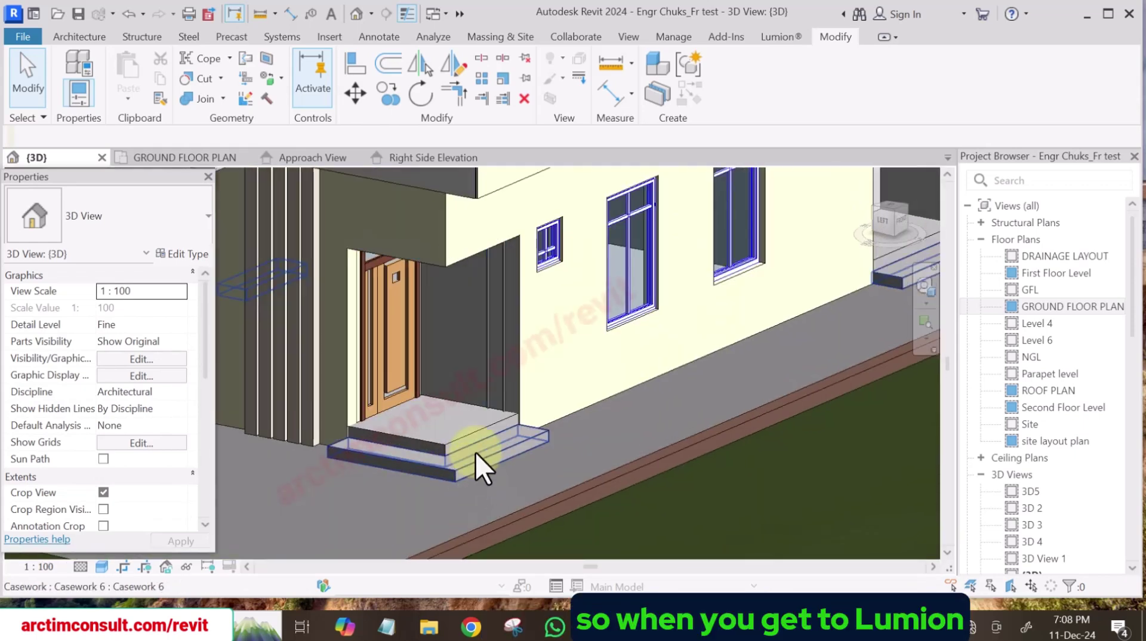
pyautogui.scroll(5, 488, 401)
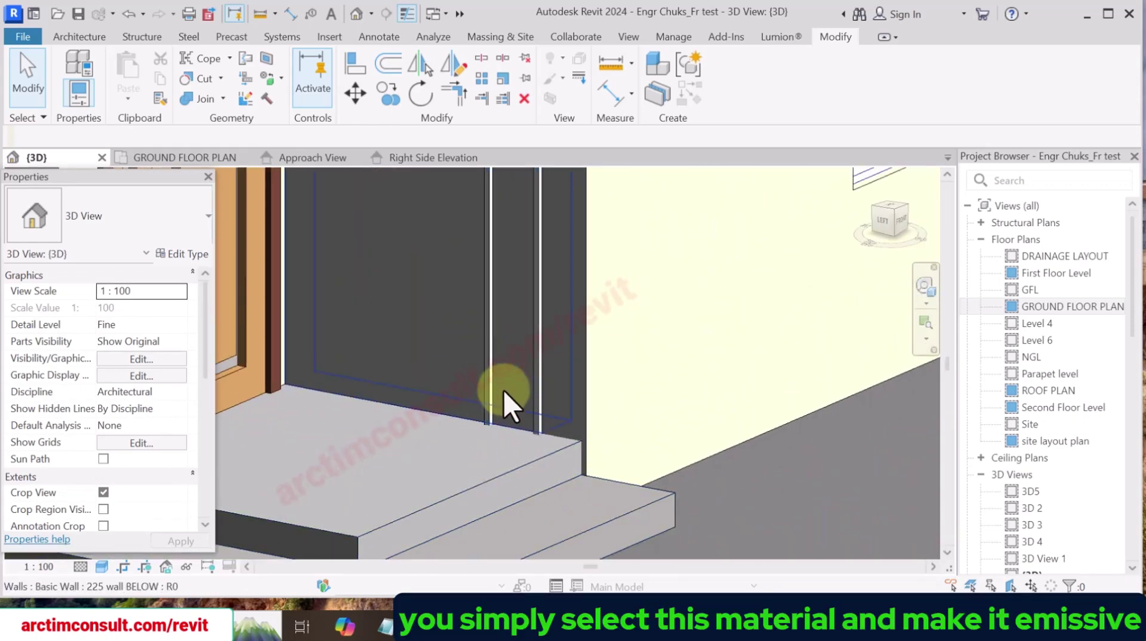
pyautogui.click(488, 363)
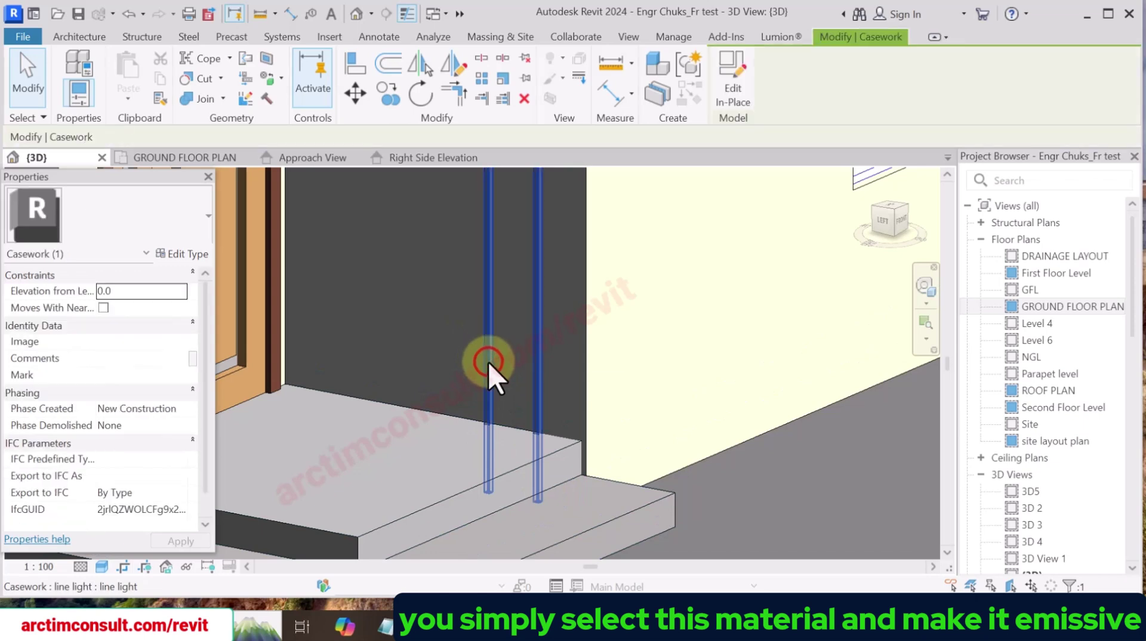
pyautogui.scroll(-6, 488, 363)
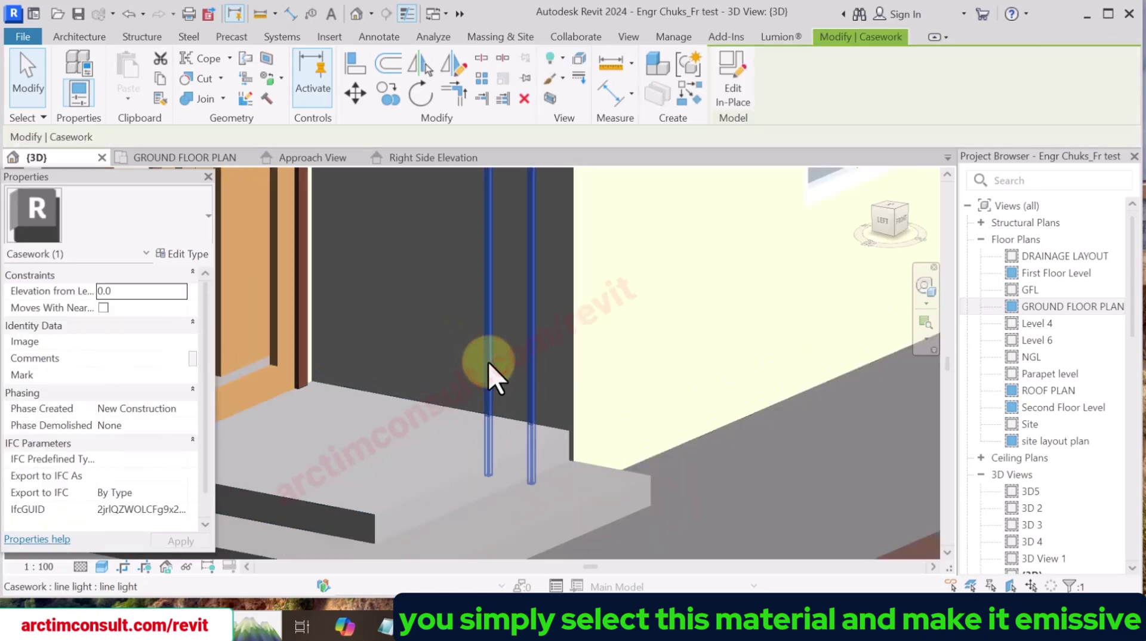
pyautogui.scroll(2, 543, 451)
pyautogui.scroll(-4, 542, 452)
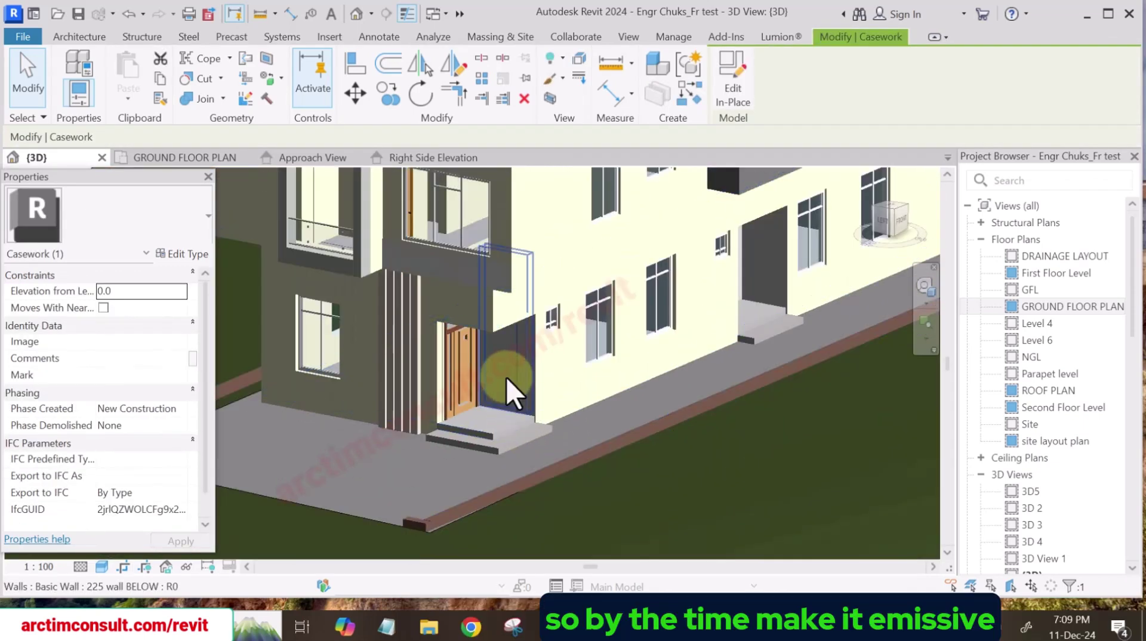
pyautogui.scroll(3, 512, 383)
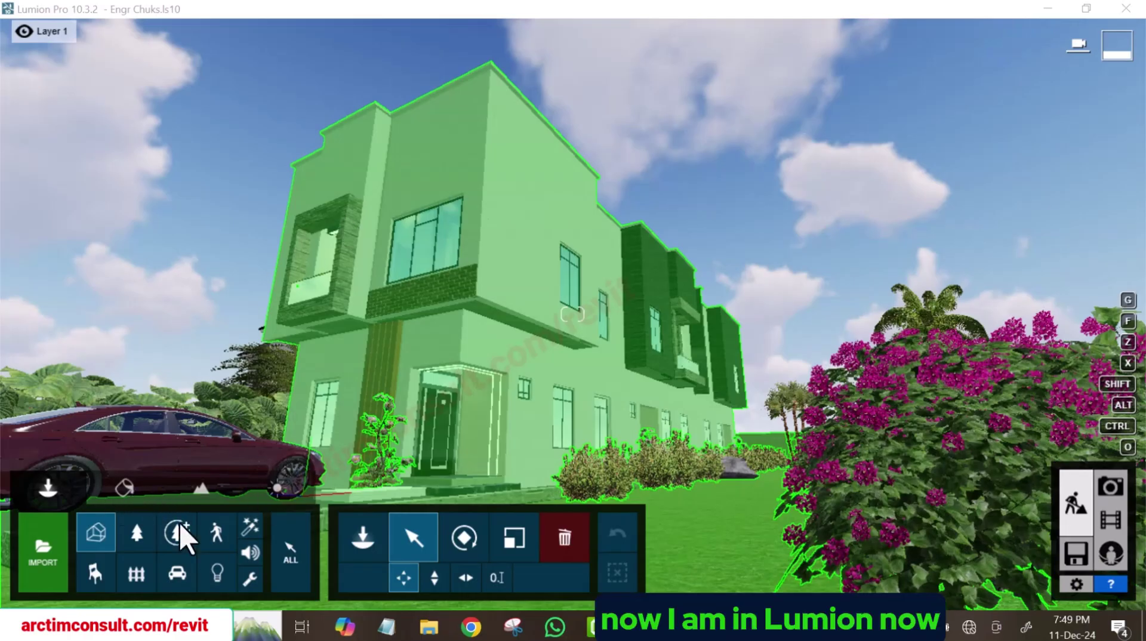
# In the Material Editor, raise the Line Light material's Emissive value to about 32.8.
pyautogui.click(123, 487)
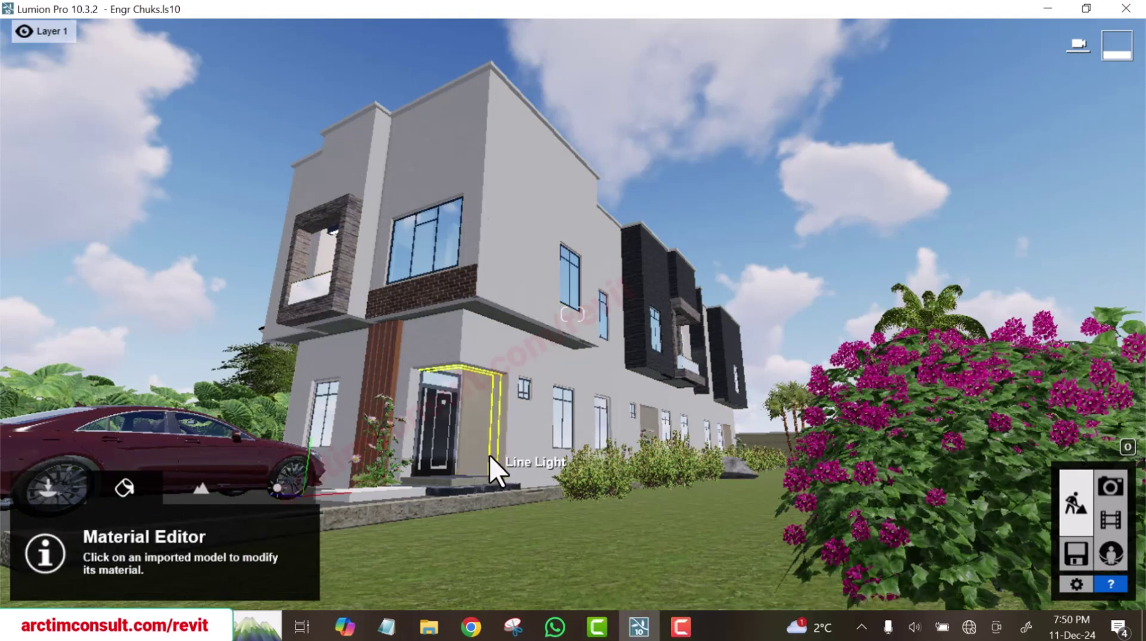
pyautogui.click(490, 456)
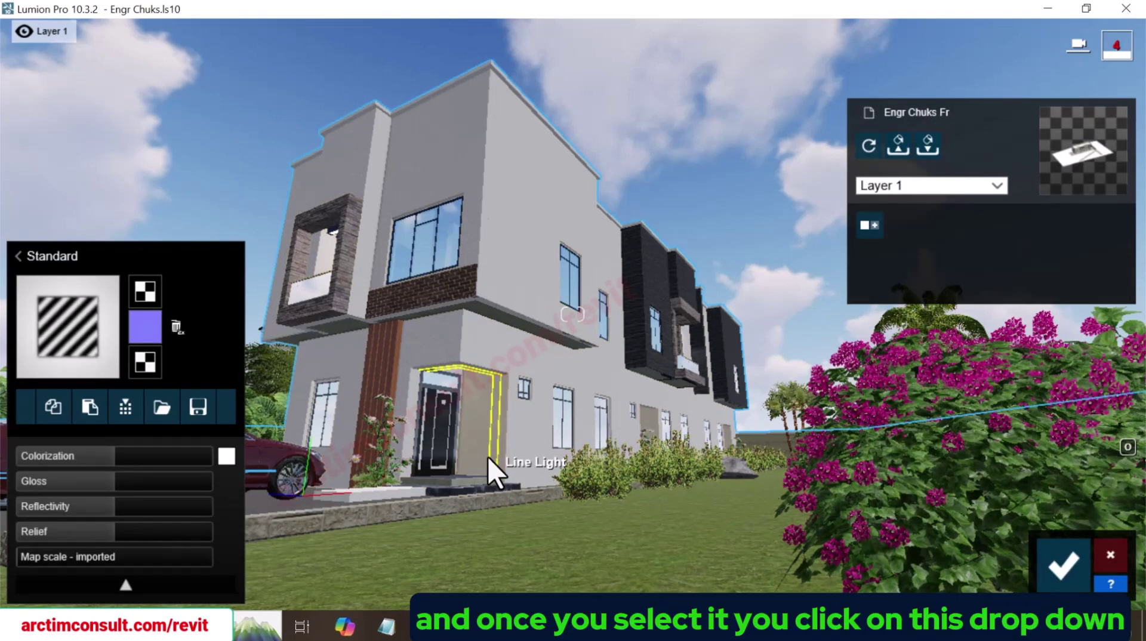
pyautogui.click(125, 587)
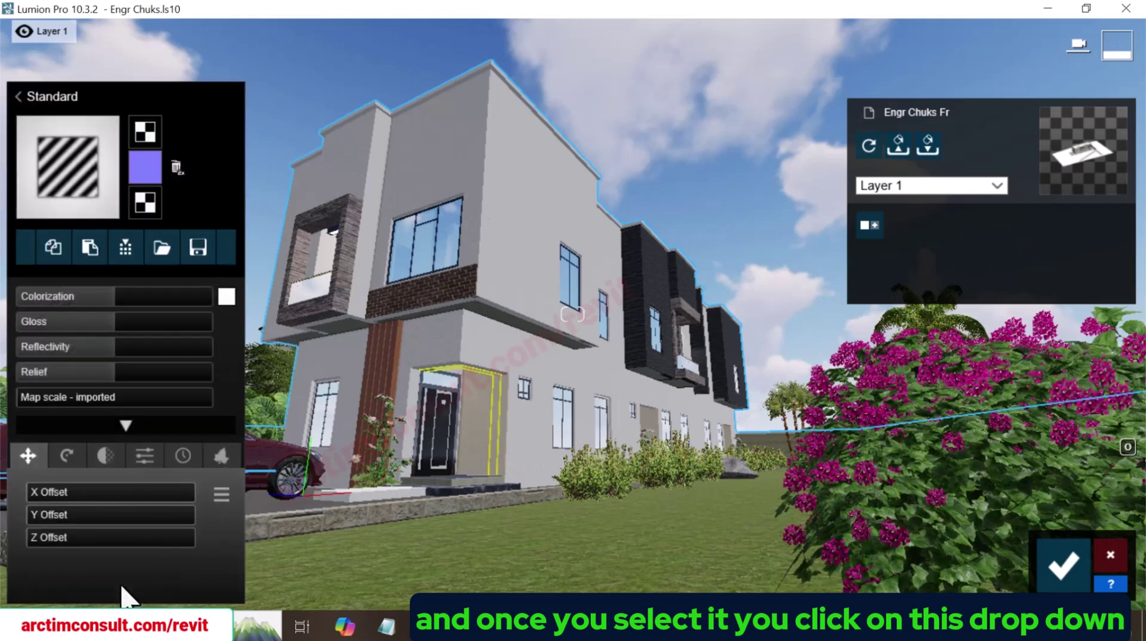
pyautogui.click(147, 456)
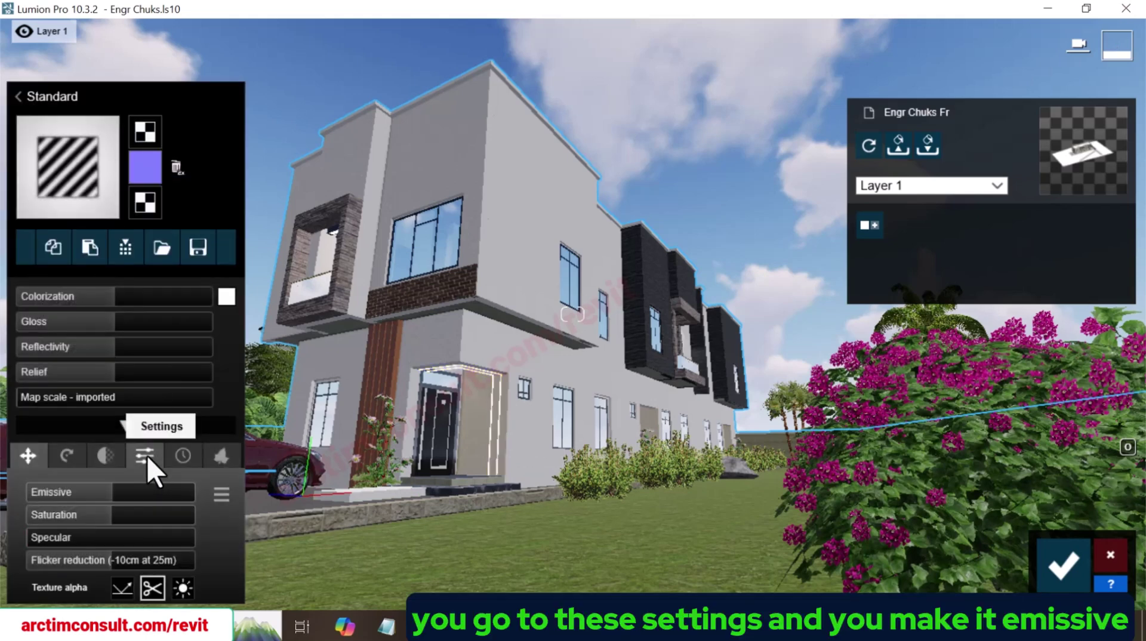
pyautogui.moveTo(35, 498); pyautogui.dragTo(111, 492)
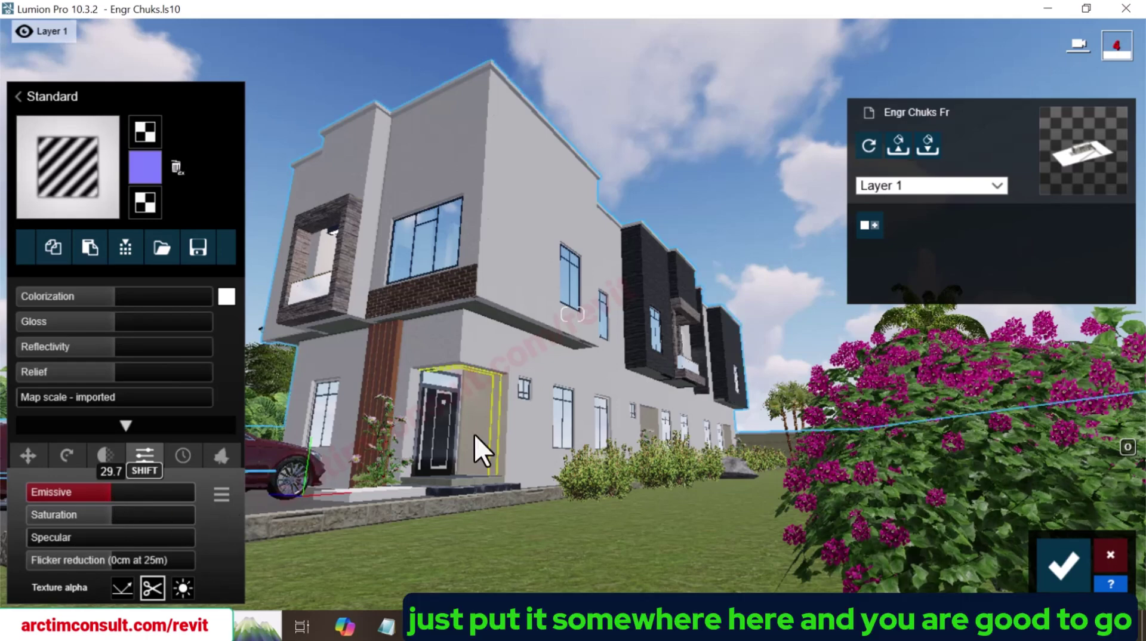
# Confirm the material changes and restore the 4 - Photo camera view in Photo mode.
pyautogui.click(1063, 578)
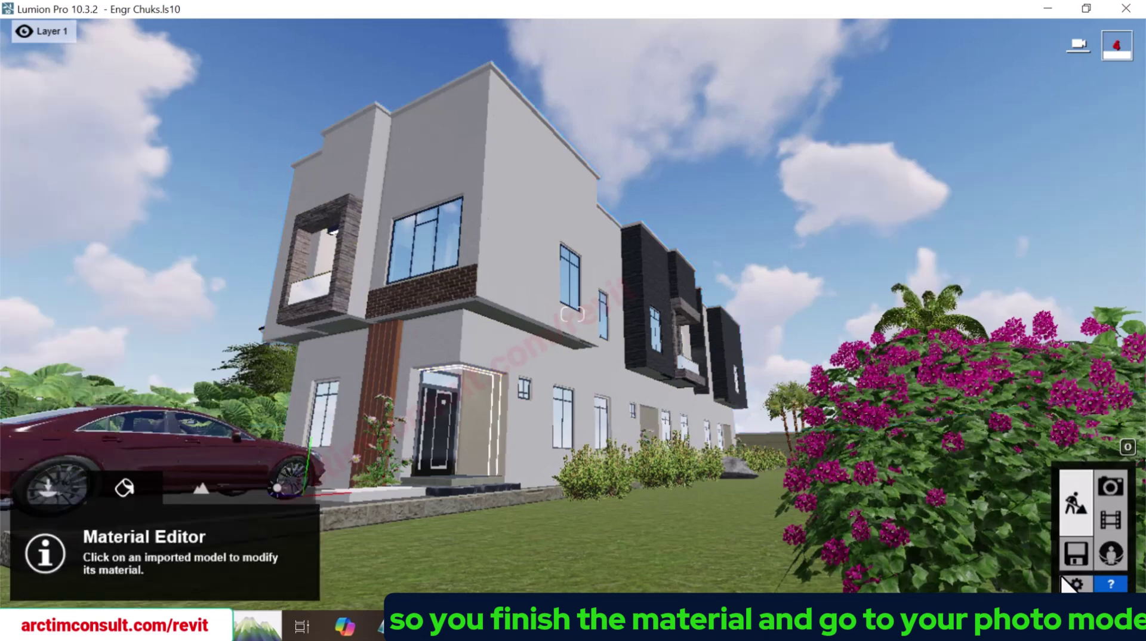
pyautogui.click(1114, 486)
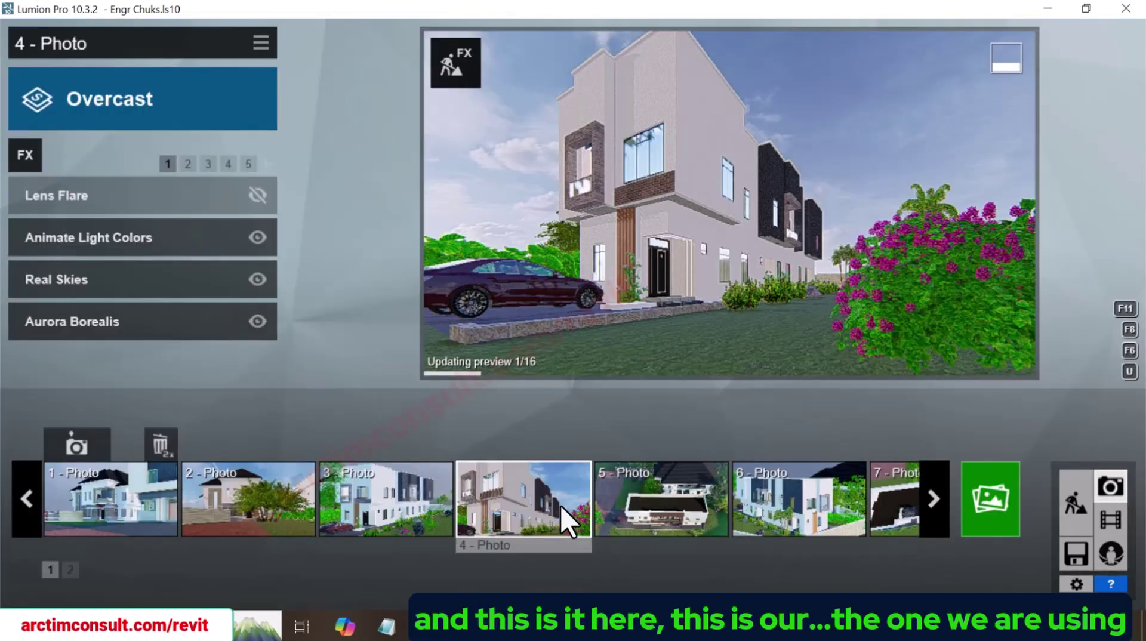
pyautogui.moveTo(535, 499)
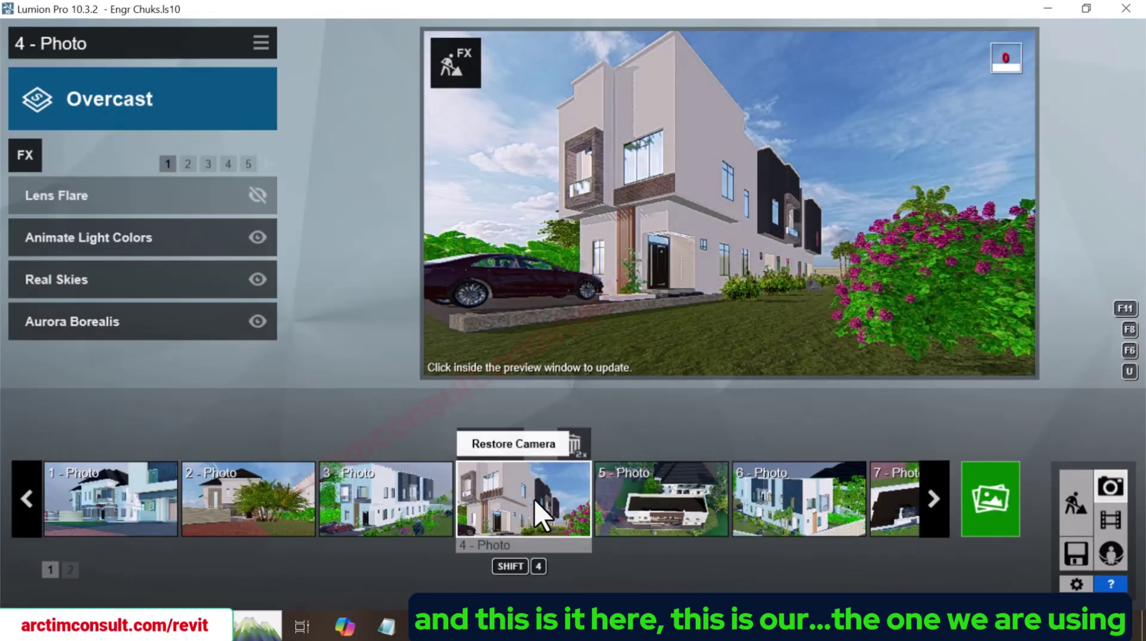
pyautogui.click(534, 499)
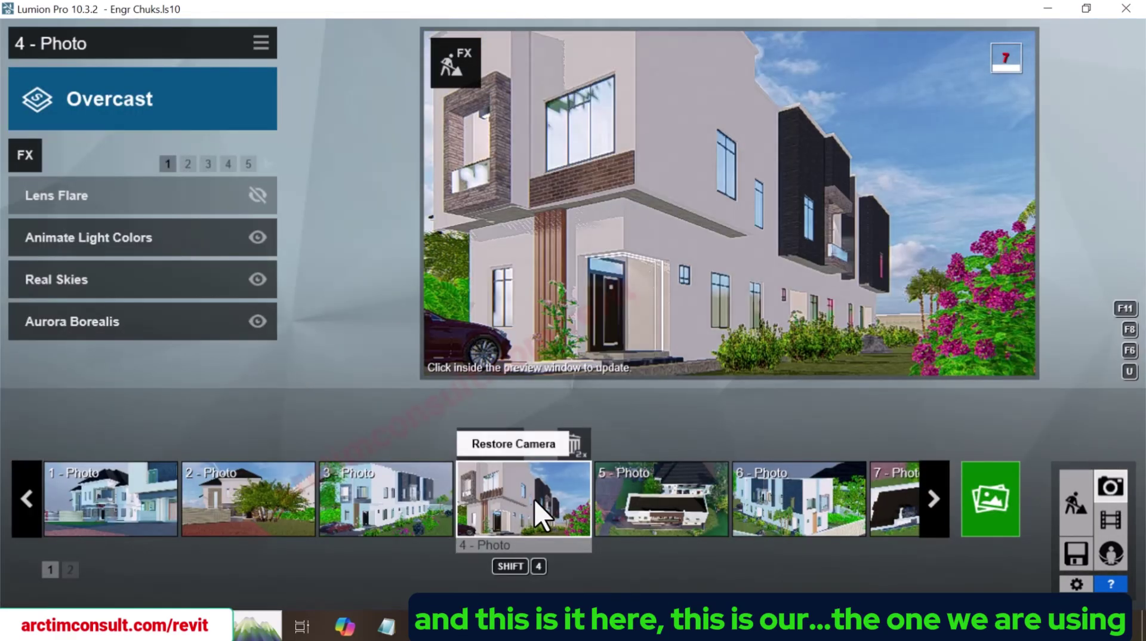